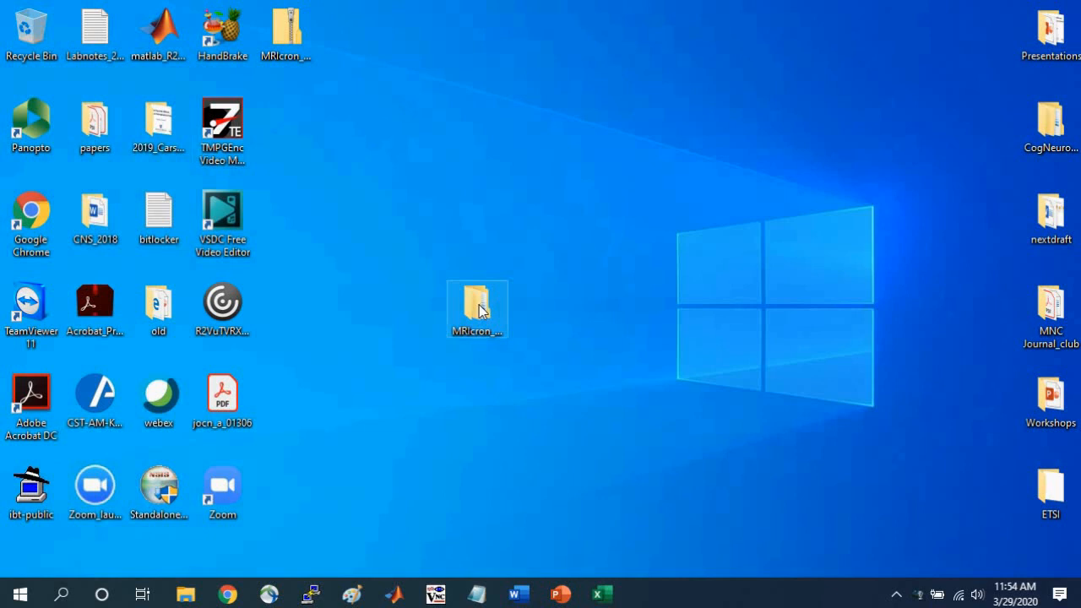
Step: Open the MRIcron_windows folder inside MRIcron_Workshop_Materials on the desktop and launch the mricron application
{"action": "left_click", "coordinate": [479, 311]}
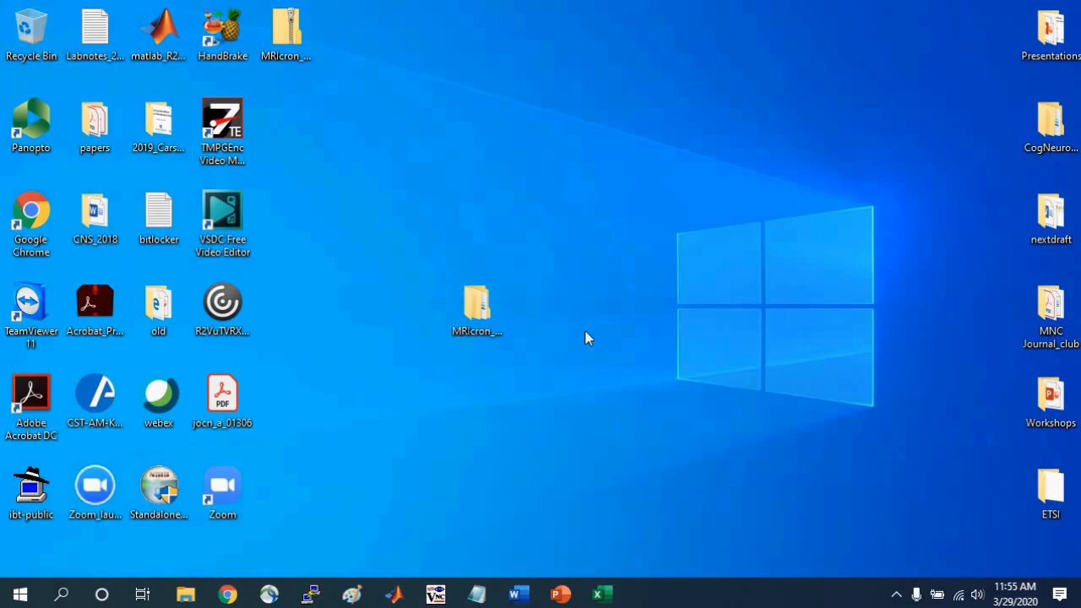
{"action": "double_click", "coordinate": [483, 316]}
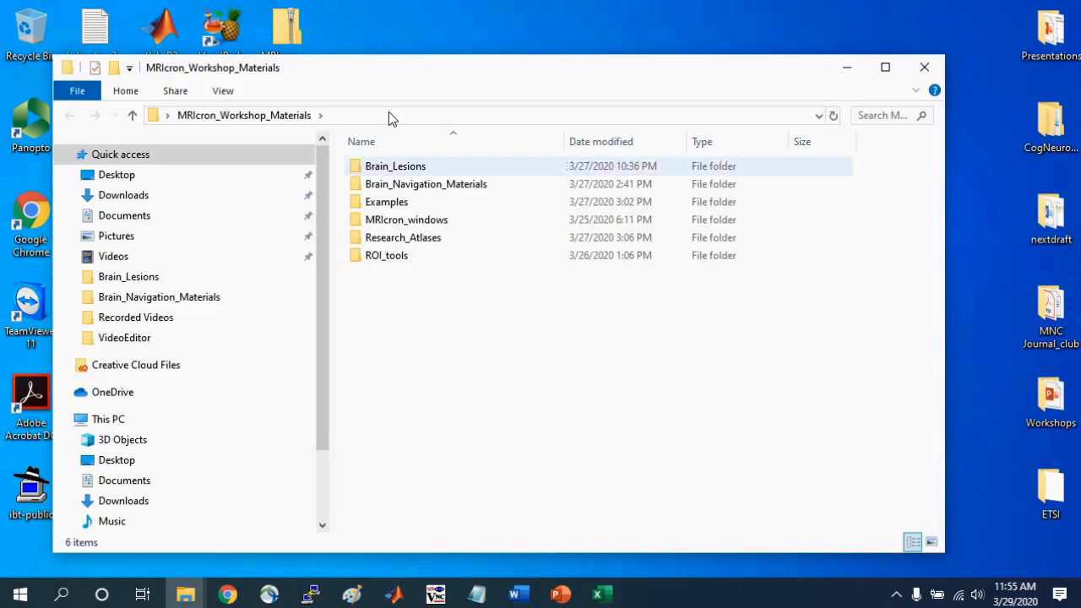
{"action": "left_click_drag", "start_coordinate": [369, 75], "coordinate": [322, 30]}
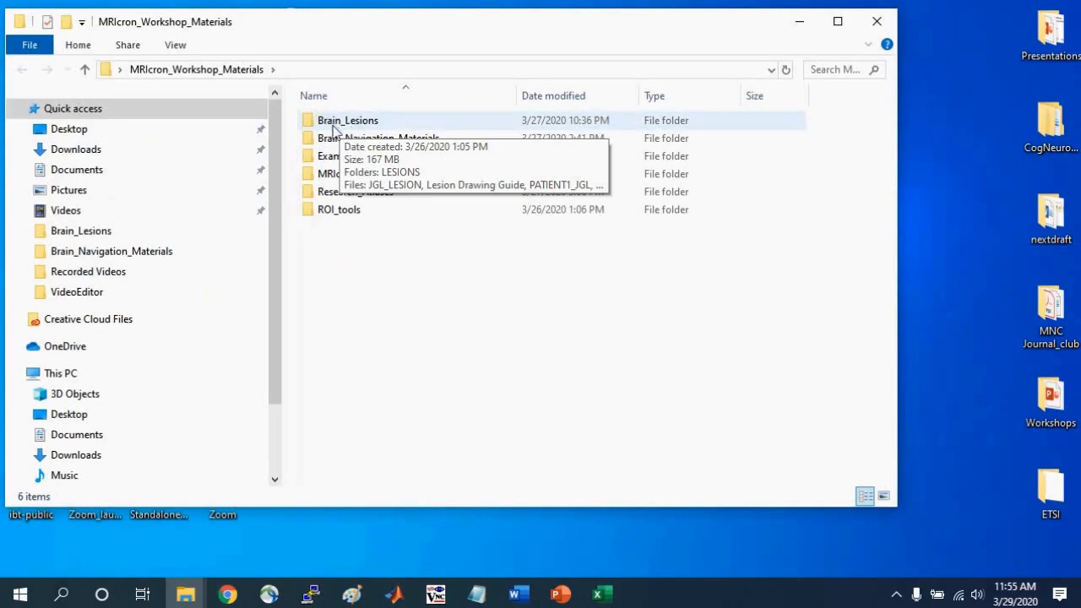
{"action": "left_click", "coordinate": [338, 176]}
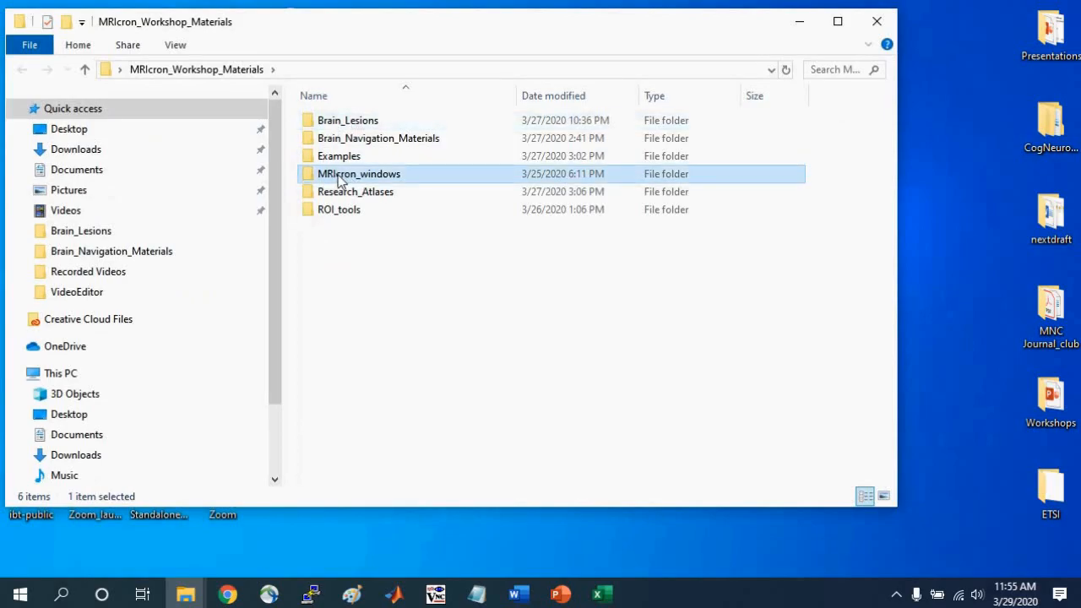
{"action": "double_click", "coordinate": [347, 180]}
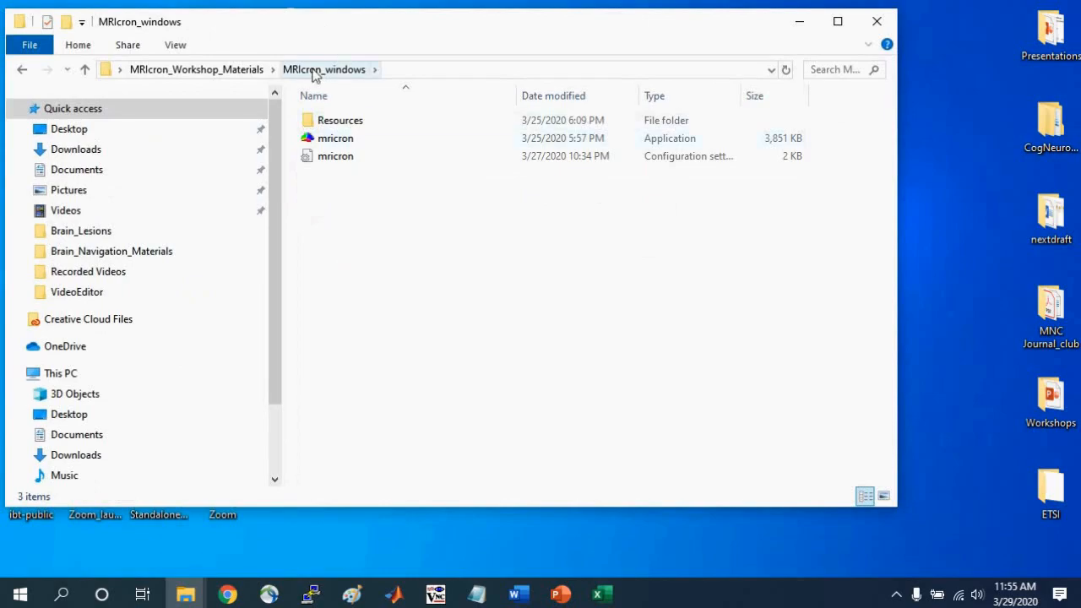
{"action": "double_click", "coordinate": [336, 141]}
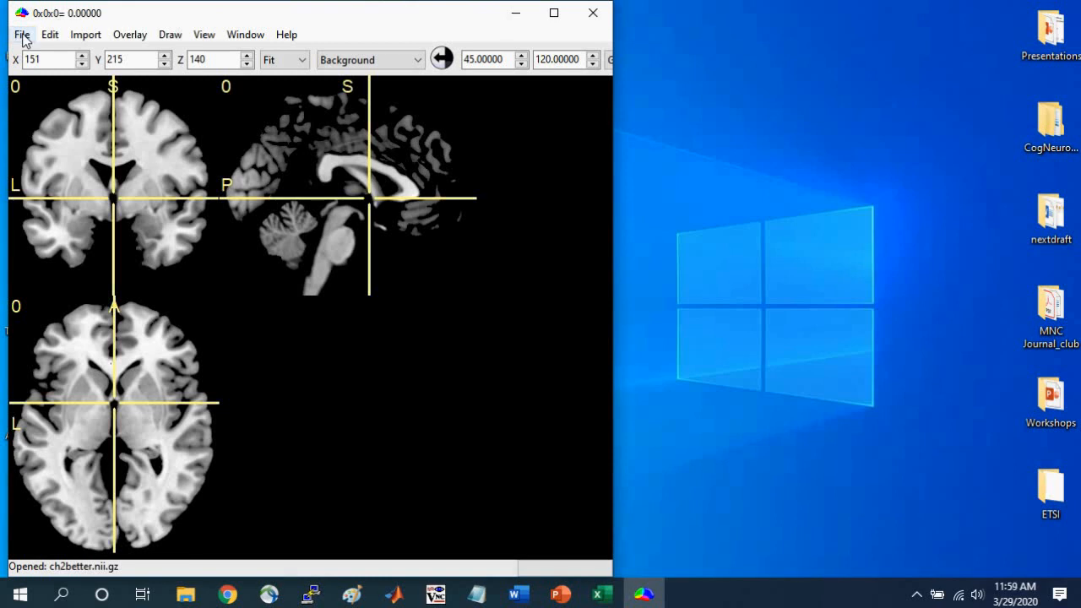
Step: Open PATIENT1_JGL from the Brain_Lesions folder as the background image
{"action": "left_click", "coordinate": [22, 35]}
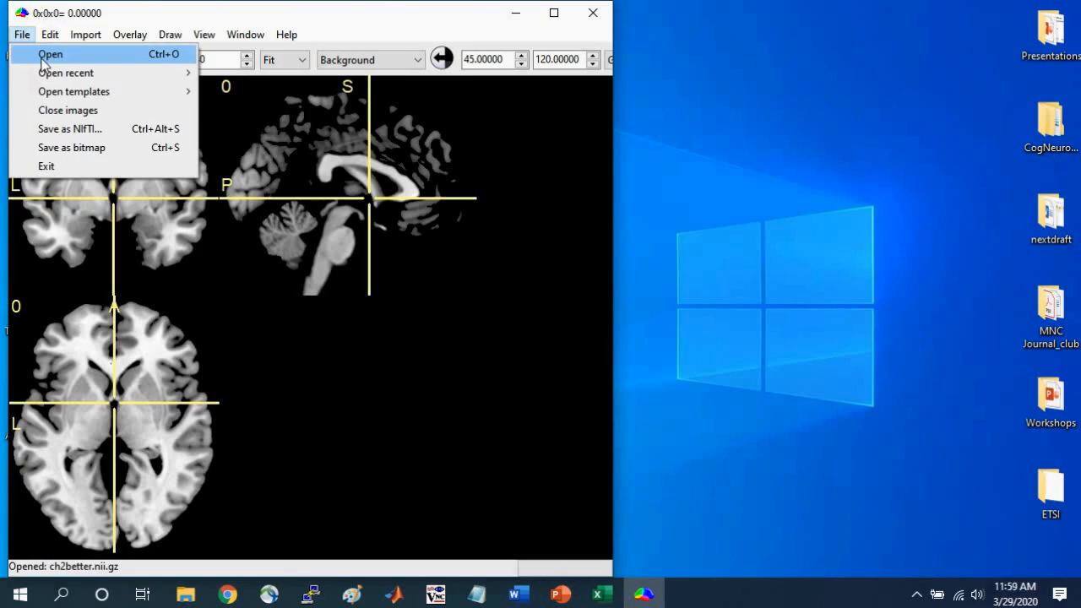
{"action": "left_click", "coordinate": [44, 55]}
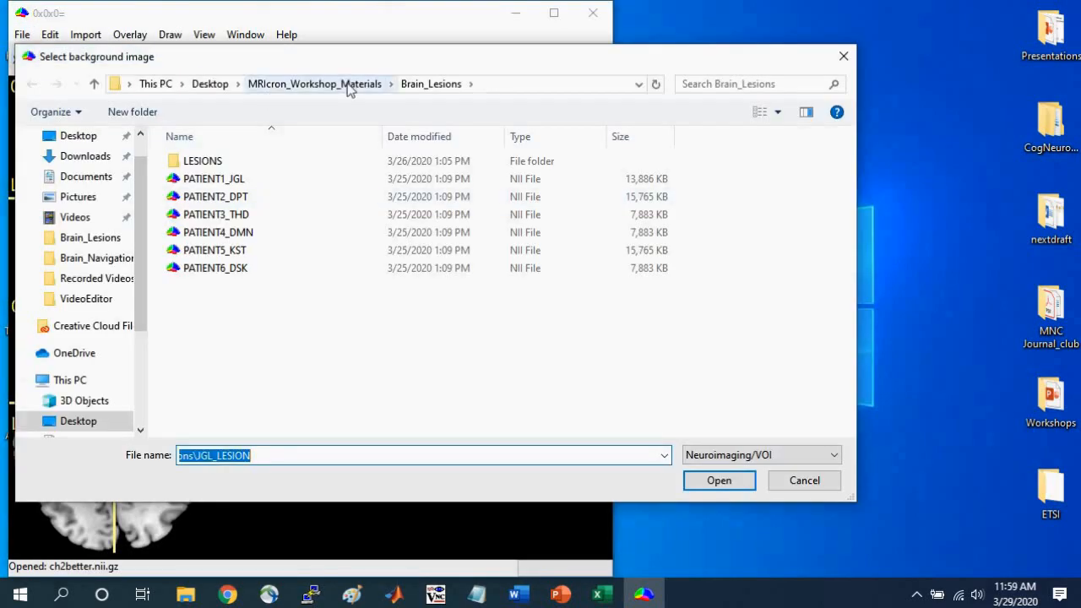
{"action": "left_click", "coordinate": [348, 85]}
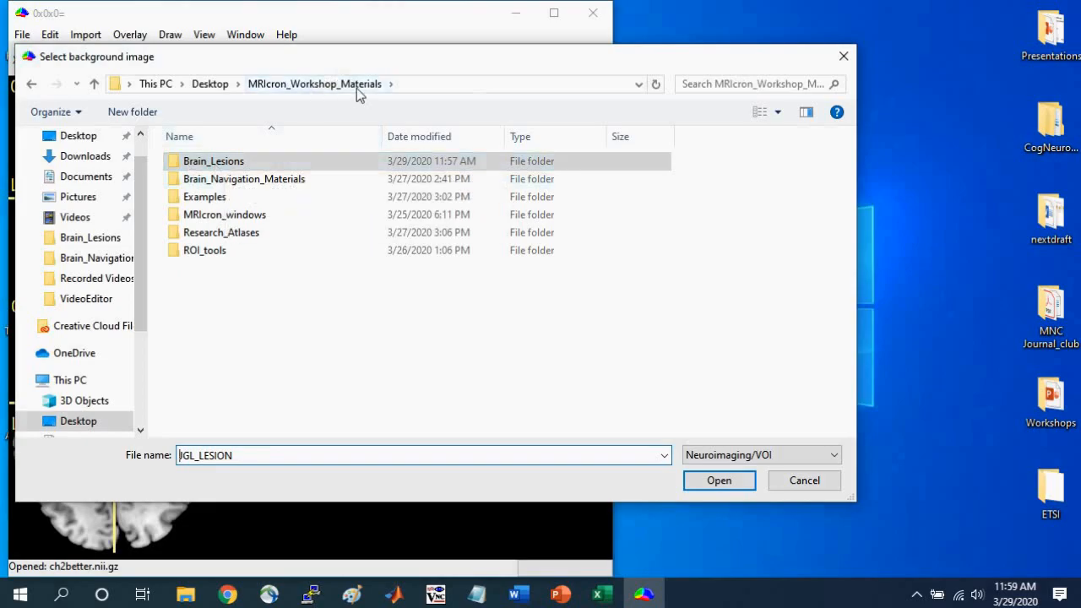
{"action": "double_click", "coordinate": [228, 168]}
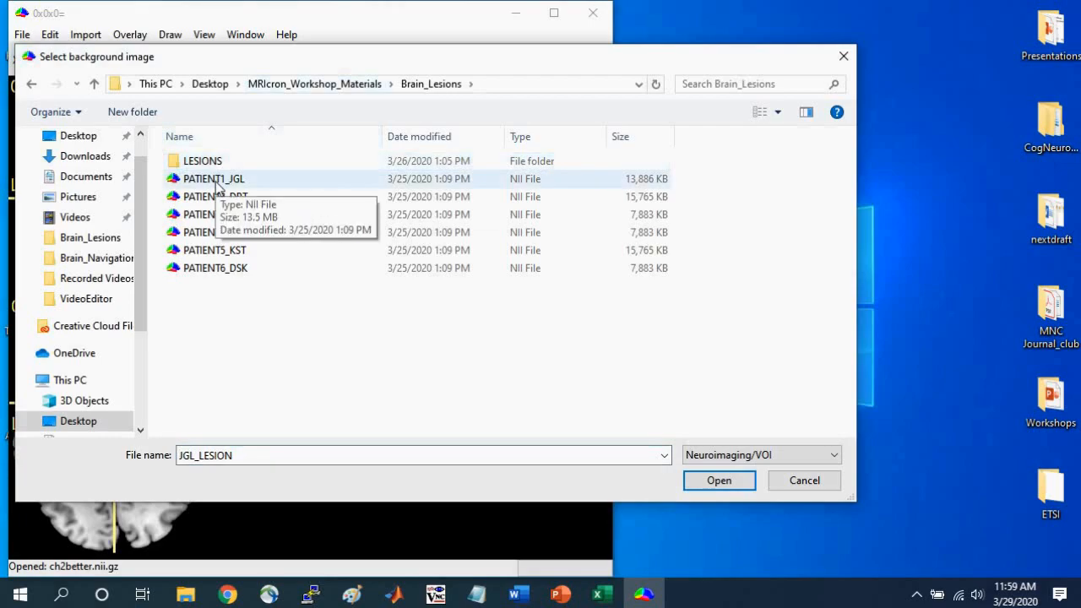
{"action": "left_click", "coordinate": [242, 185]}
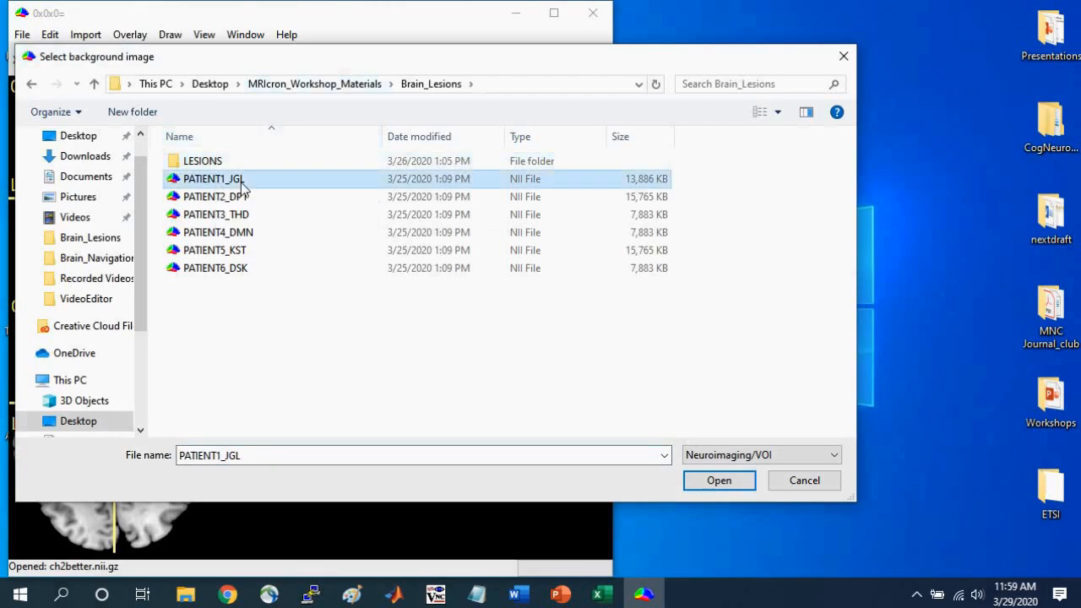
{"action": "left_click", "coordinate": [719, 481]}
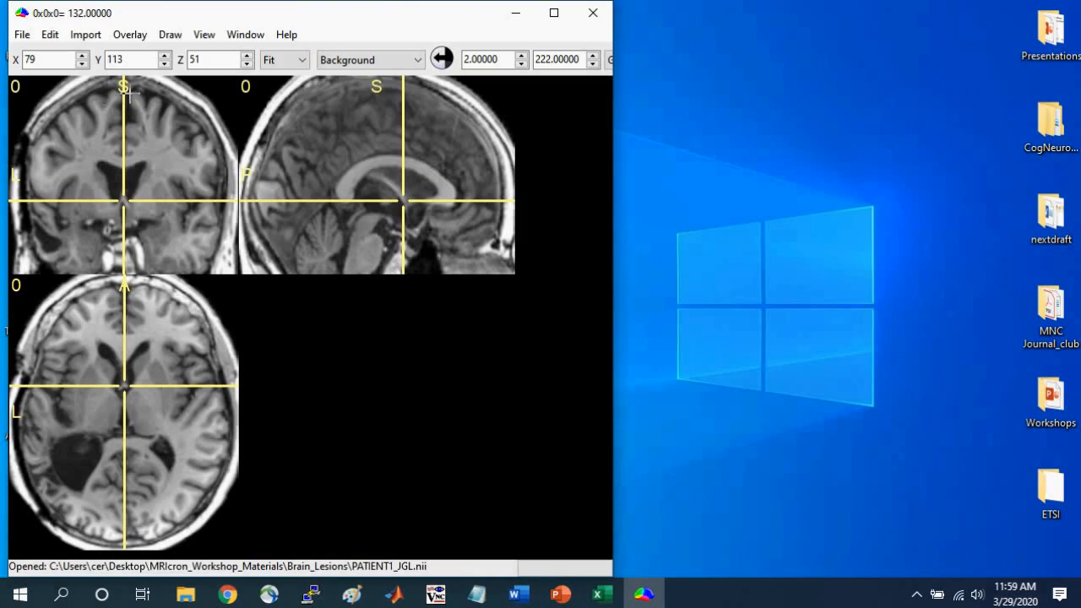
Step: Move the crosshair through the coronal and axial slices to examine the ventricles and the region around the left-hemisphere lesion
{"action": "left_click", "coordinate": [131, 104]}
{"action": "left_click_drag", "start_coordinate": [130, 103], "coordinate": [143, 219]}
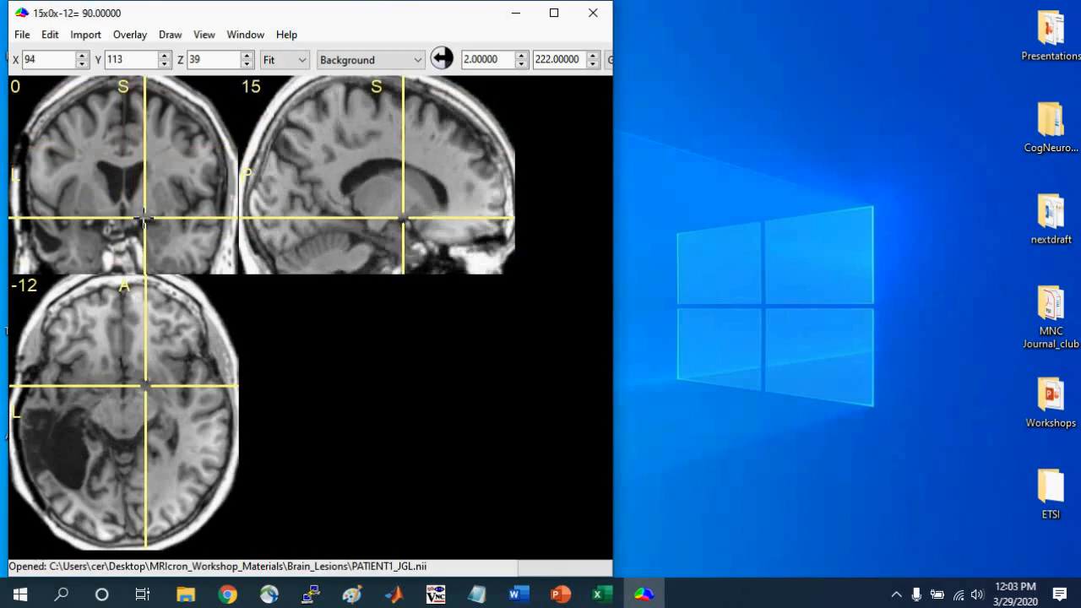
{"action": "left_click_drag", "start_coordinate": [144, 218], "coordinate": [138, 174]}
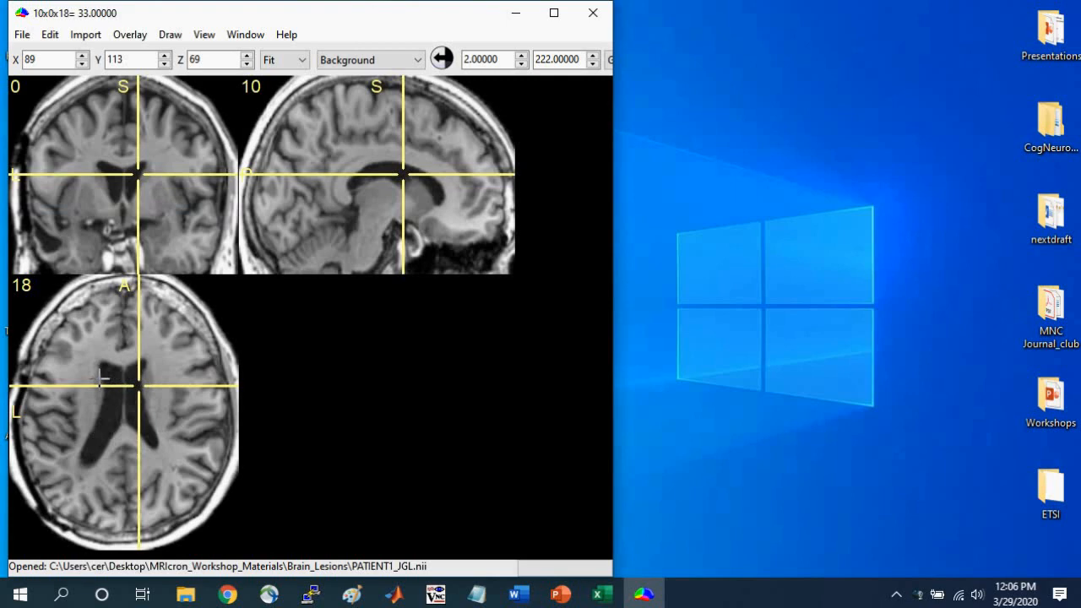
{"action": "mouse_move", "coordinate": [100, 397]}
{"action": "left_mouse_down"}
{"action": "mouse_move", "coordinate": [109, 398]}
{"action": "mouse_move", "coordinate": [96, 414]}
{"action": "left_mouse_up"}
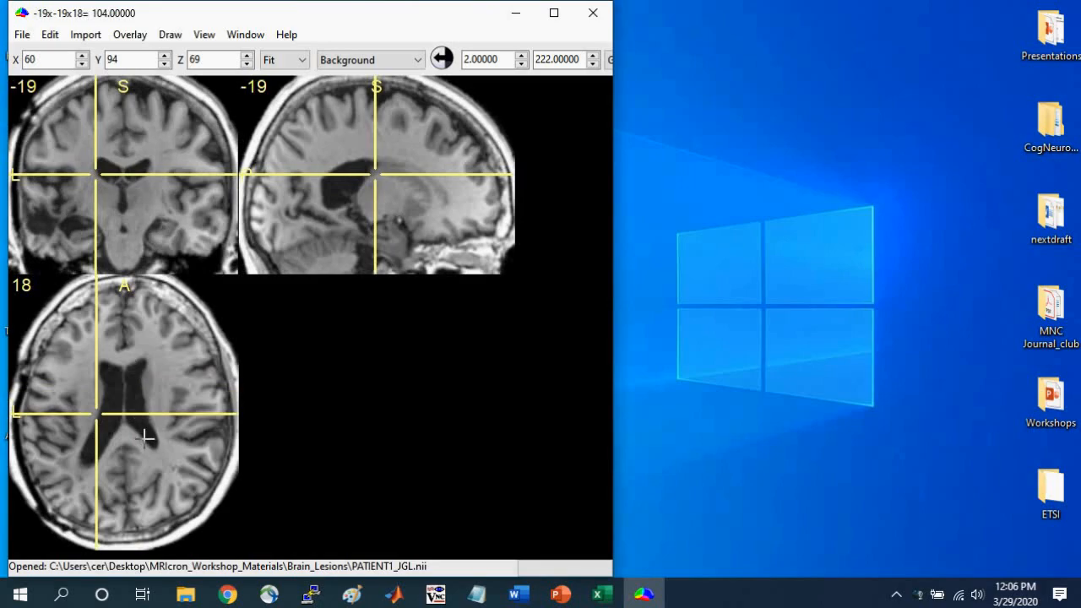
{"action": "mouse_move", "coordinate": [99, 417]}
{"action": "left_mouse_down"}
{"action": "mouse_move", "coordinate": [99, 440]}
{"action": "mouse_move", "coordinate": [110, 437]}
{"action": "mouse_move", "coordinate": [91, 432]}
{"action": "left_mouse_up"}
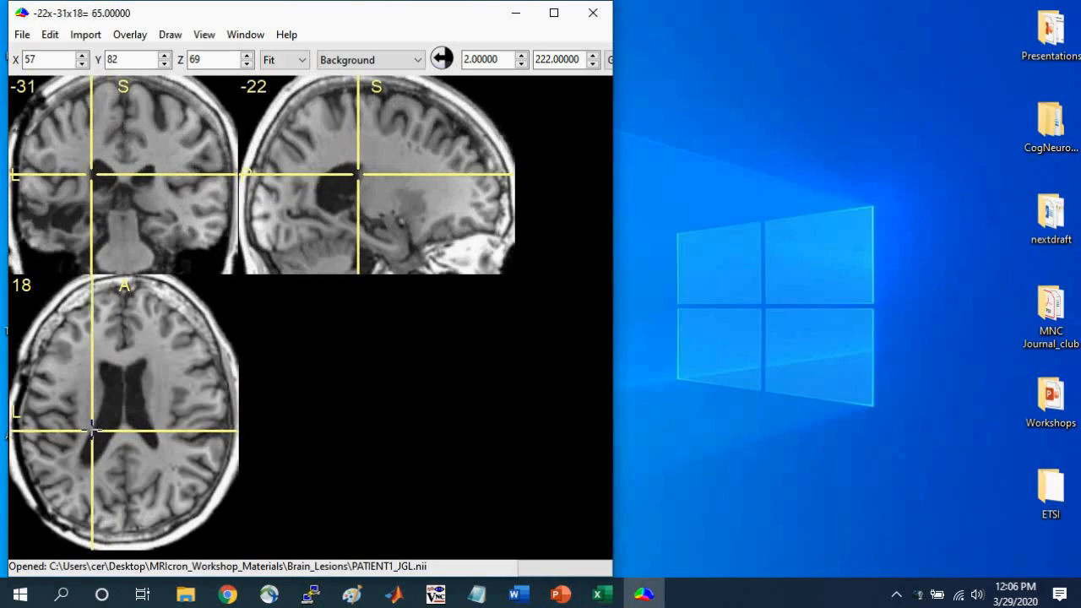
{"action": "left_click_drag", "start_coordinate": [91, 174], "coordinate": [99, 168]}
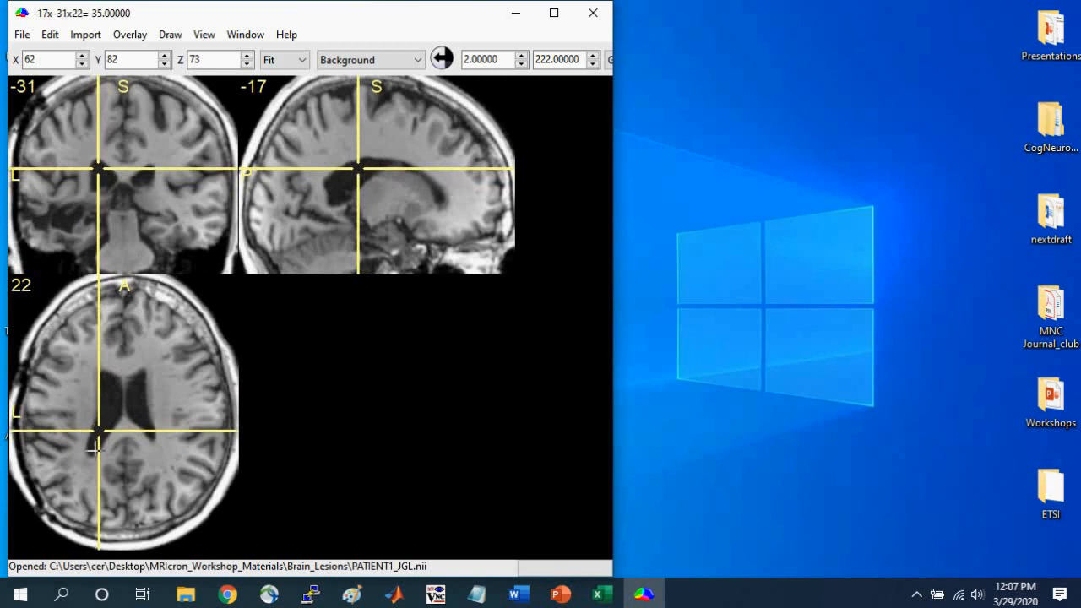
{"action": "left_click", "coordinate": [100, 170]}
{"action": "left_click_drag", "start_coordinate": [100, 169], "coordinate": [104, 188]}
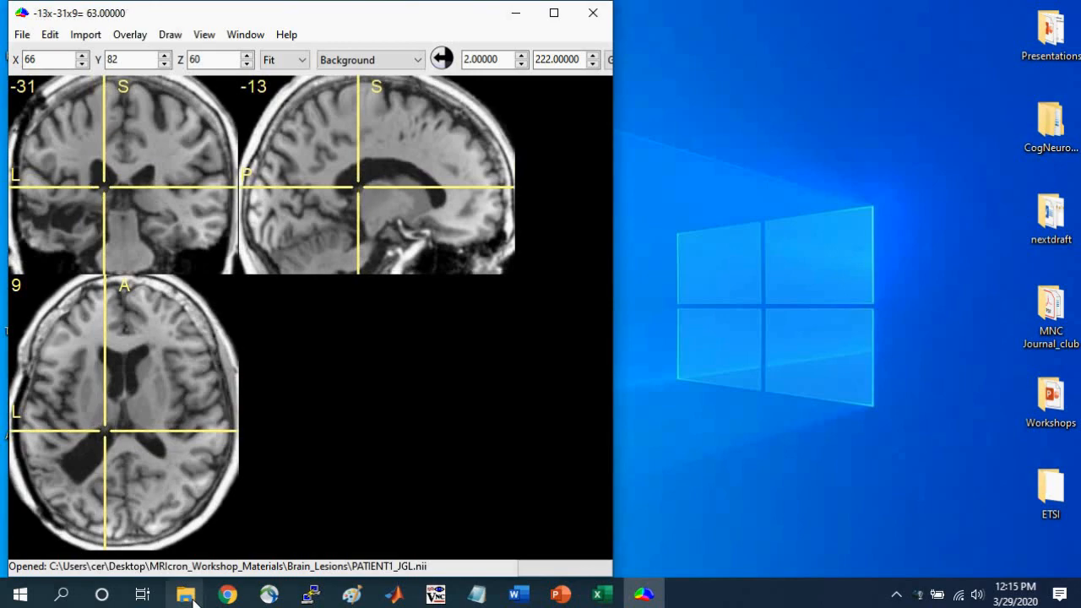
Step: Switch to the Brain_Lesions folder in File Explorer and open the Lesion Drawing Guide document in Word
{"action": "mouse_move", "coordinate": [193, 600]}
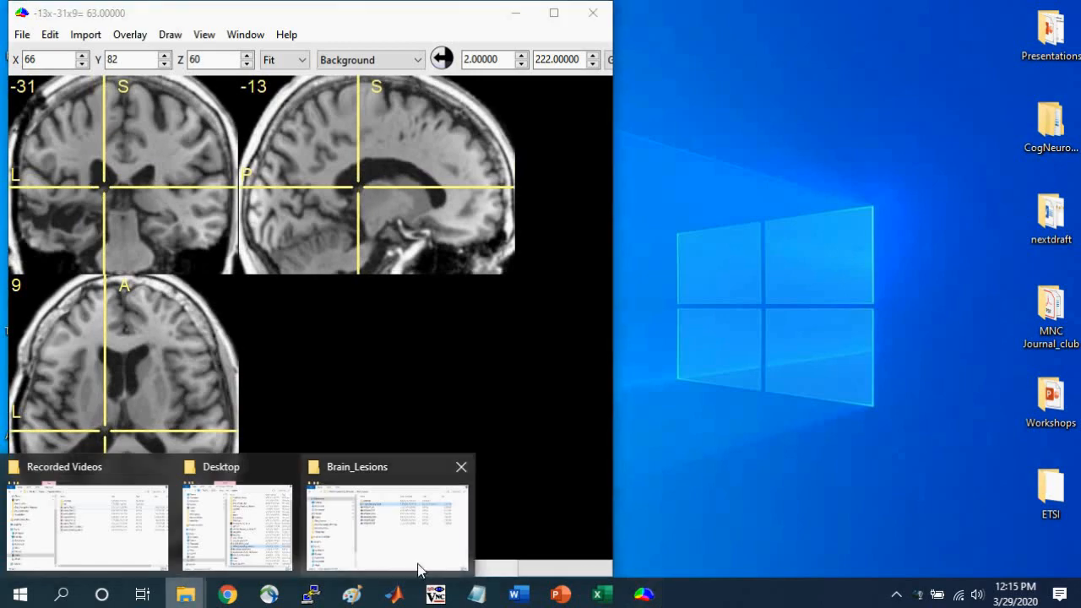
{"action": "left_click", "coordinate": [415, 564]}
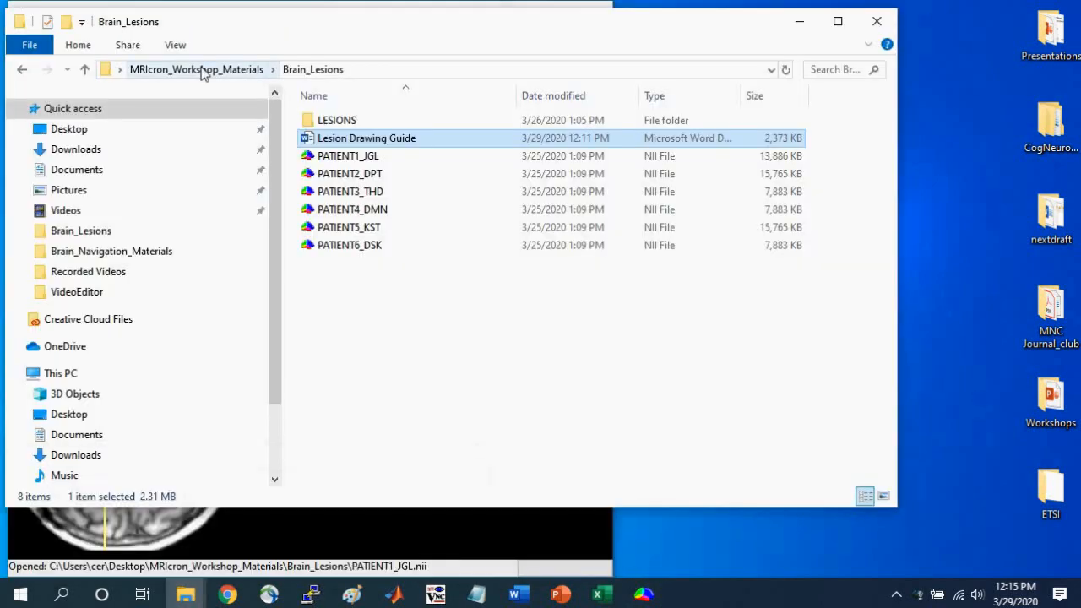
{"action": "left_click", "coordinate": [201, 70]}
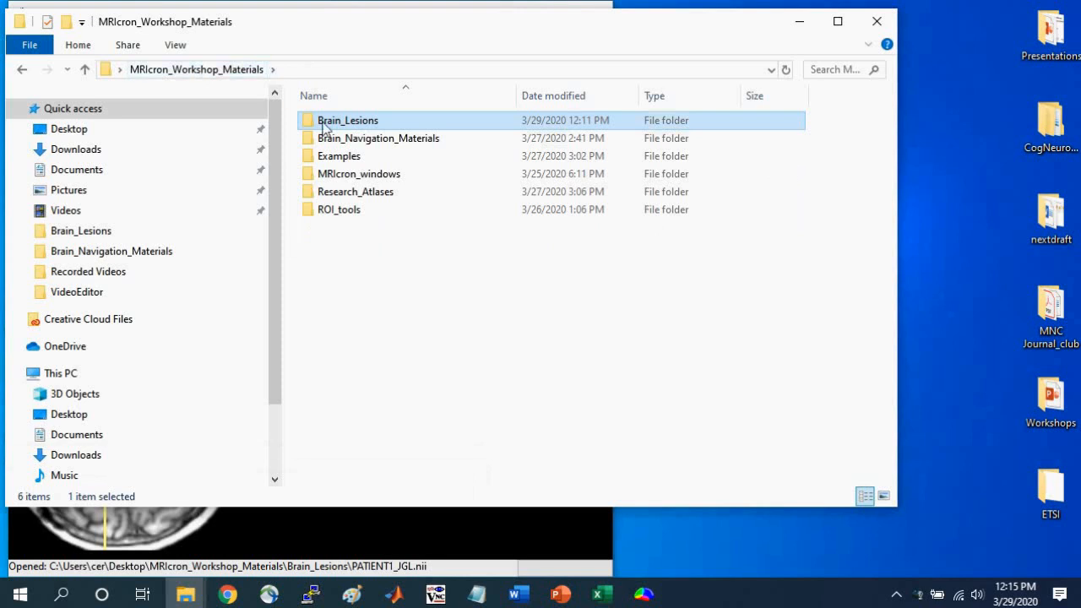
{"action": "double_click", "coordinate": [357, 127]}
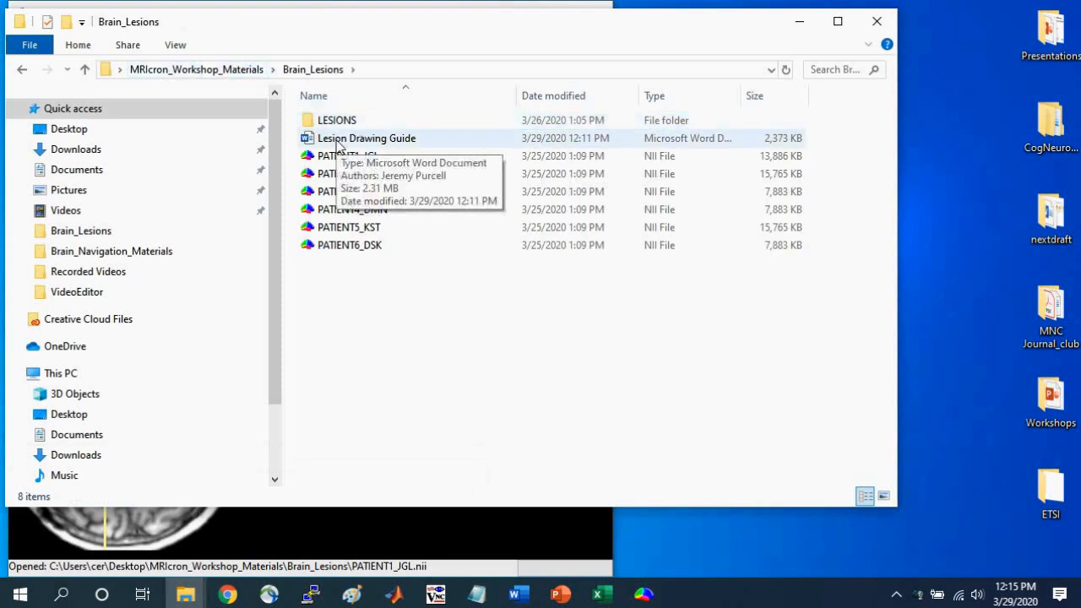
{"action": "double_click", "coordinate": [337, 141]}
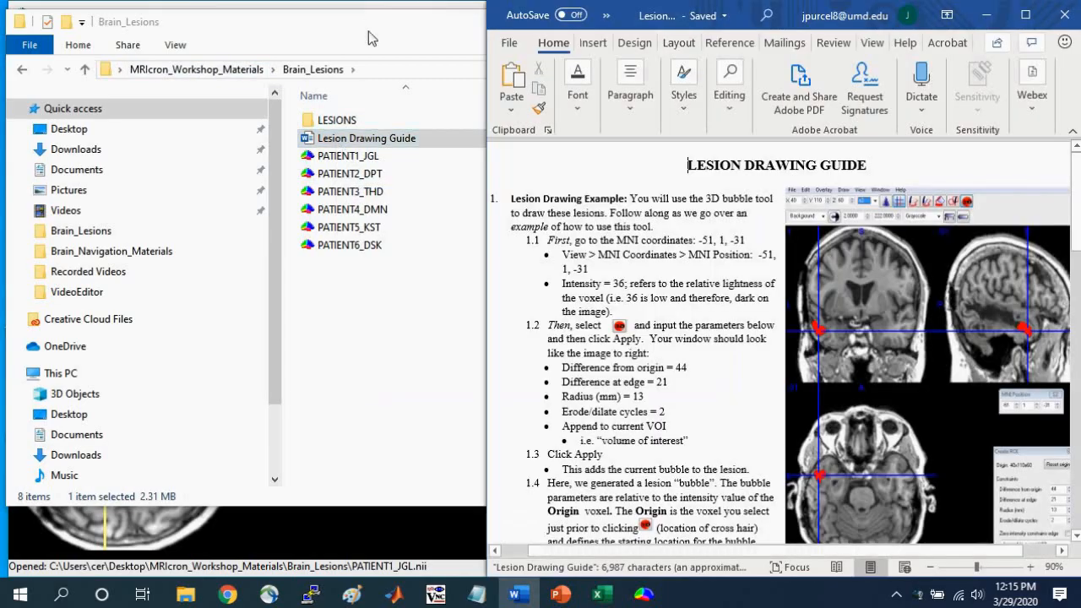
Step: Minimize the Brain_Lesions folder window, switch to MRIcron and widen its window until the whole toolbar shows
{"action": "left_click", "coordinate": [368, 33]}
{"action": "left_click", "coordinate": [803, 24]}
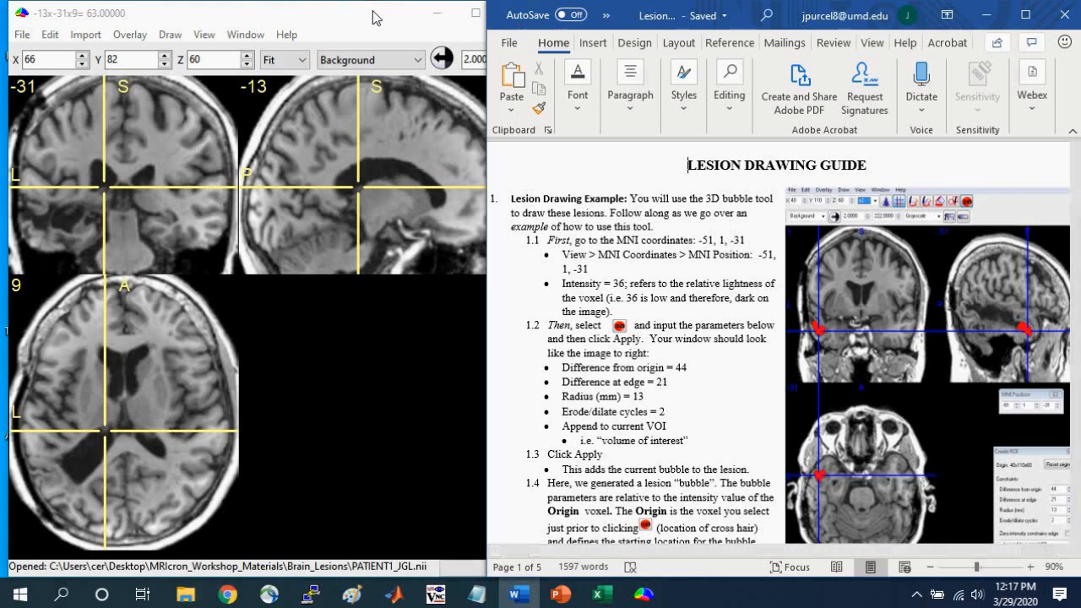
{"action": "key", "text": "alt+Tab"}
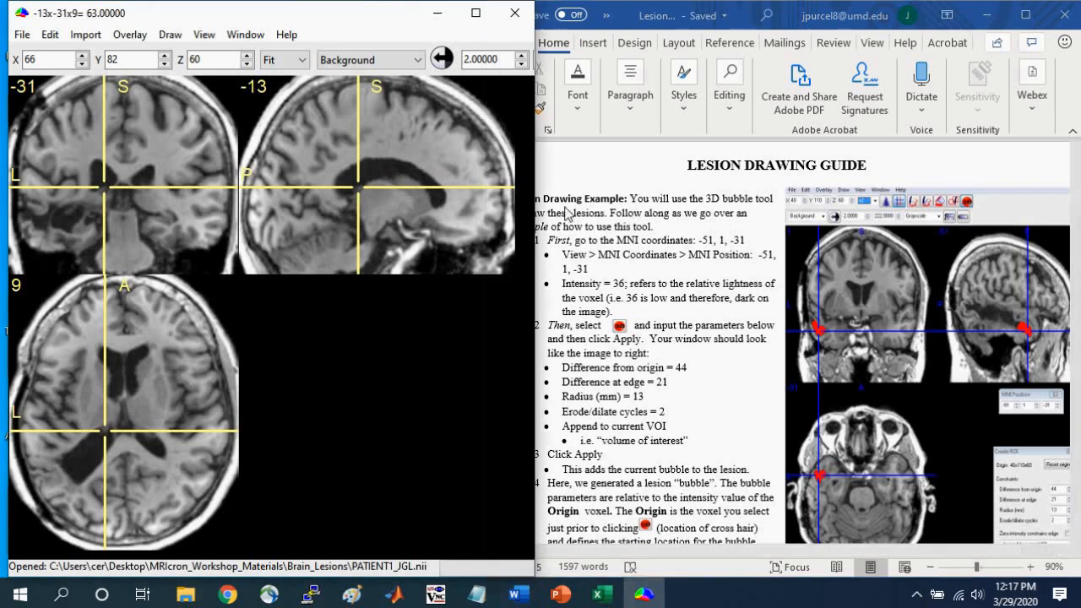
{"action": "left_click_drag", "start_coordinate": [535, 194], "coordinate": [976, 201]}
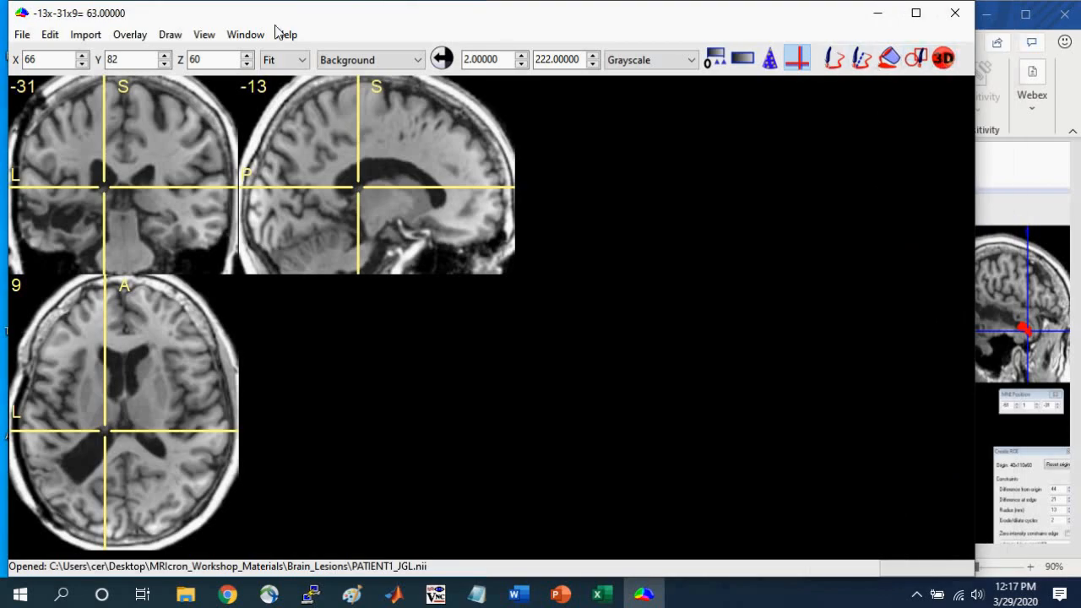
Step: Hide the drawing tools and show them again
{"action": "left_click", "coordinate": [169, 36]}
{"action": "left_click", "coordinate": [170, 54]}
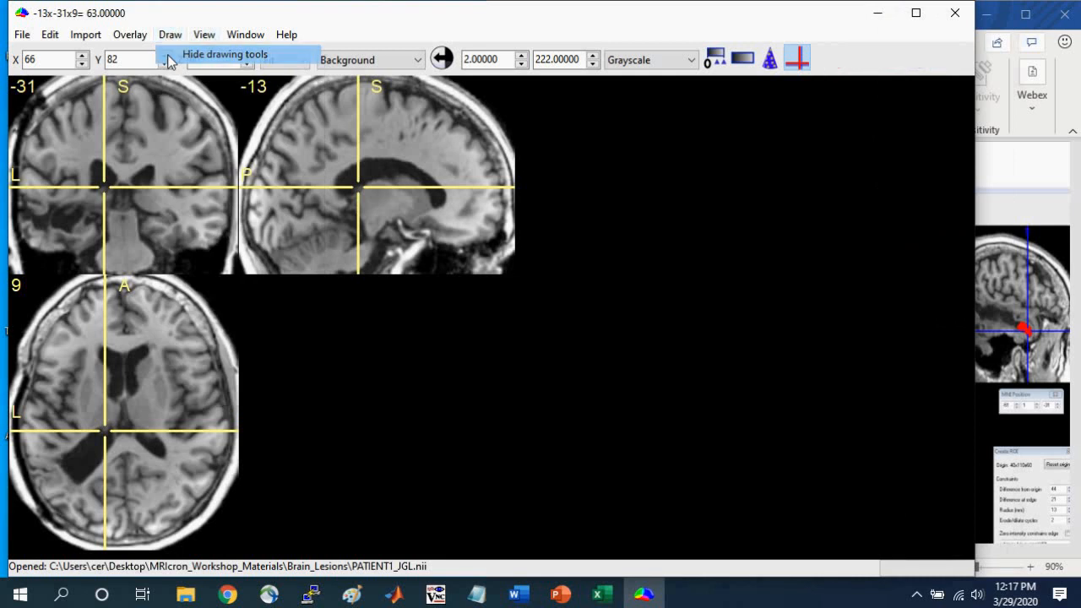
{"action": "left_click", "coordinate": [169, 35]}
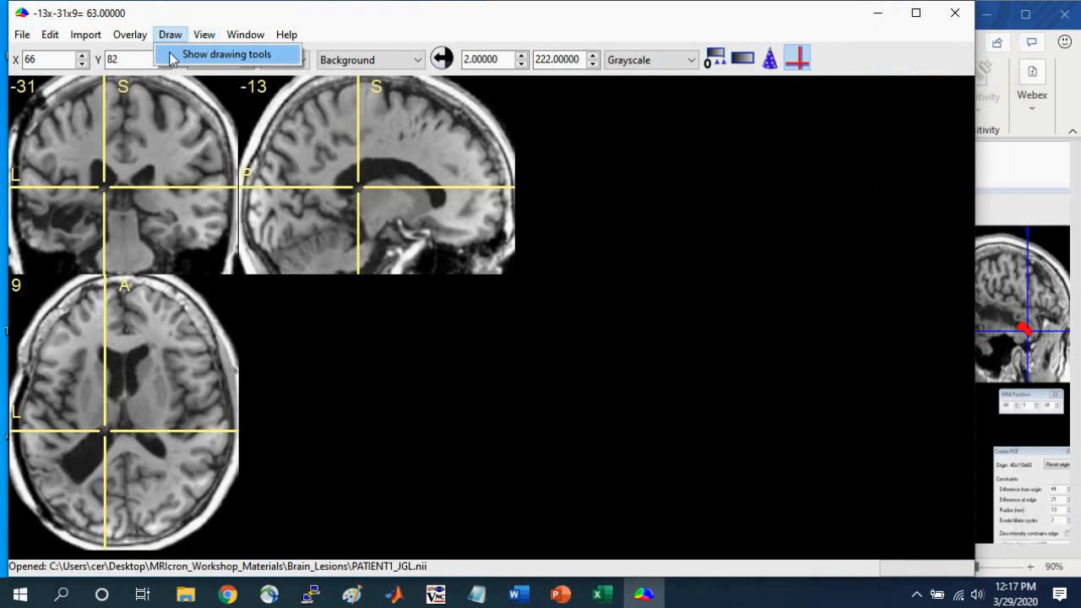
{"action": "left_click", "coordinate": [170, 53]}
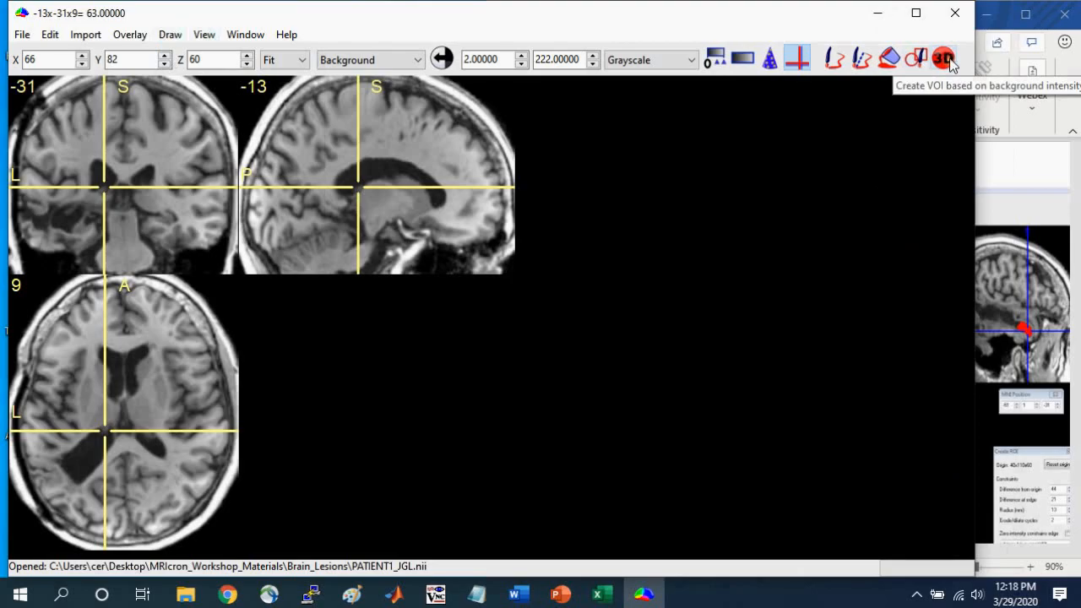
Step: Consult the Lesion Drawing Guide and move the crosshair to MNI coordinates -51, 1, -31 in MRIcron
{"action": "left_click", "coordinate": [1003, 173]}
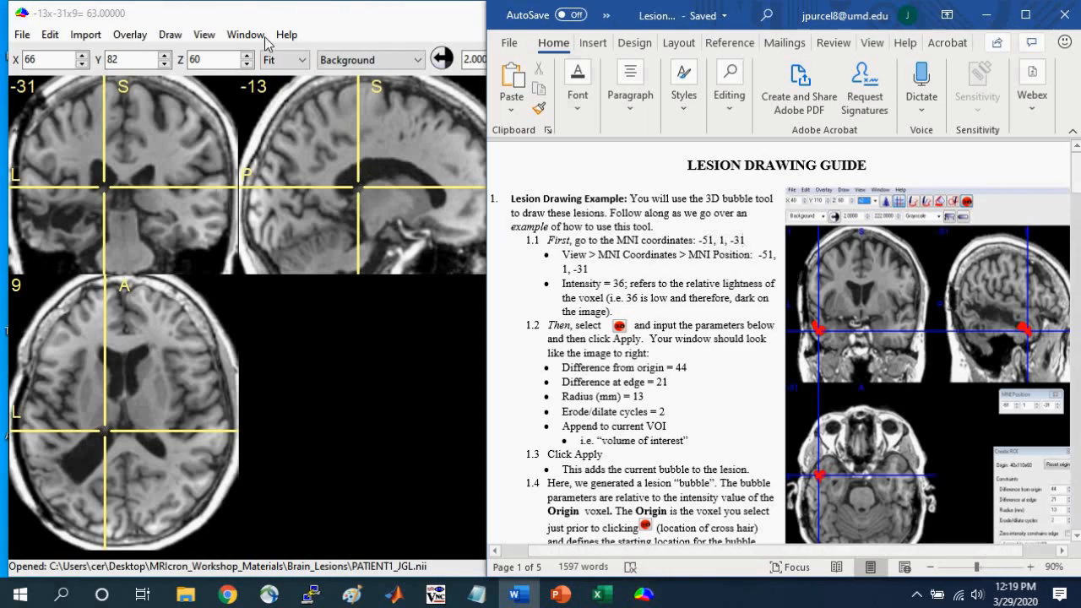
{"action": "left_click", "coordinate": [236, 26]}
{"action": "left_click", "coordinate": [203, 34]}
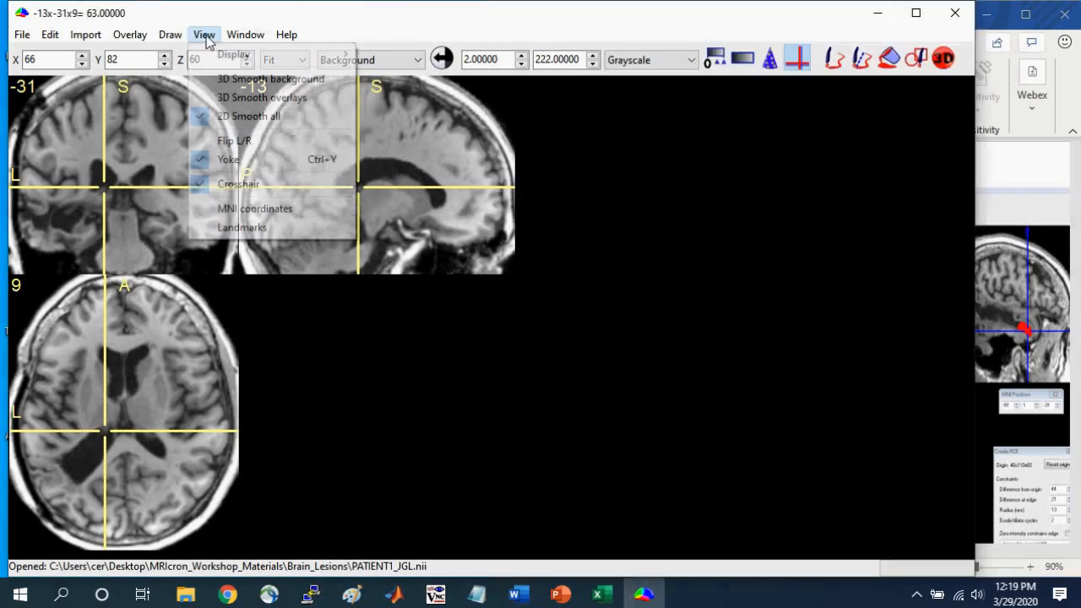
{"action": "left_click", "coordinate": [241, 211]}
{"action": "left_click", "coordinate": [1033, 212]}
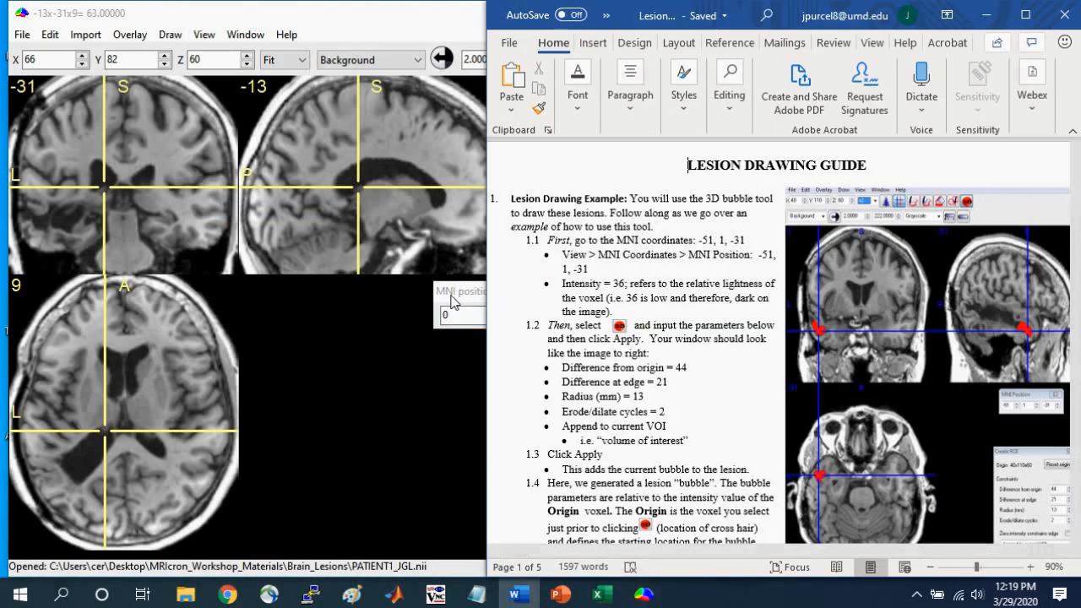
{"action": "left_click", "coordinate": [459, 318]}
{"action": "type", "text": "-51"}
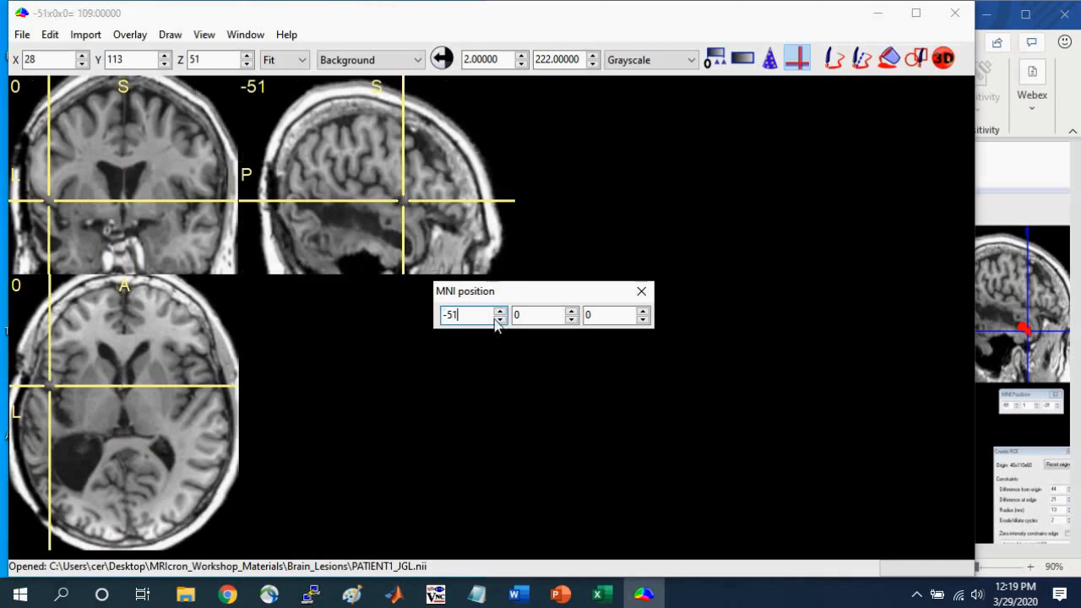
{"action": "key", "text": "Tab"}
{"action": "type", "text": "1"}
{"action": "key", "text": "Tab"}
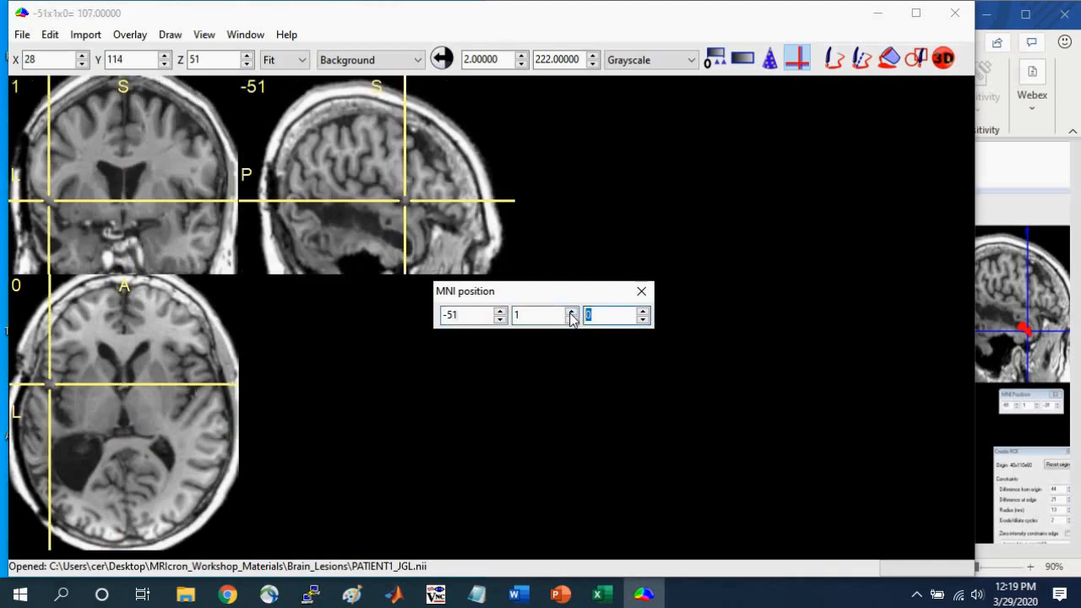
{"action": "type", "text": "-31"}
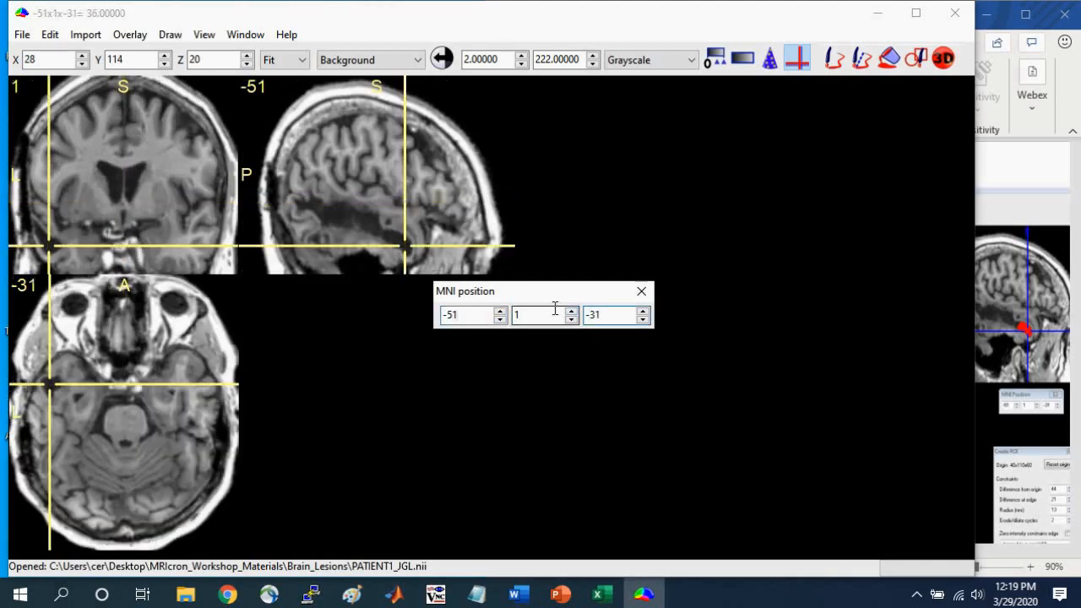
Step: Close the MNI position window, start the 3D bubble tool at the crosshair and bring the Lesion Drawing Guide into view beside it
{"action": "left_click", "coordinate": [641, 290]}
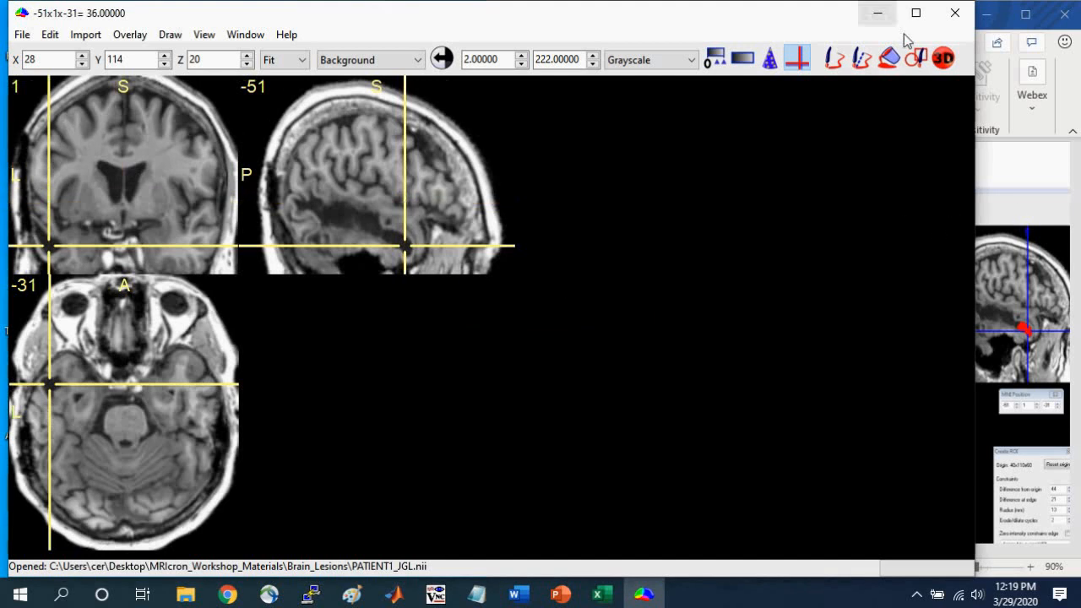
{"action": "left_click", "coordinate": [943, 59]}
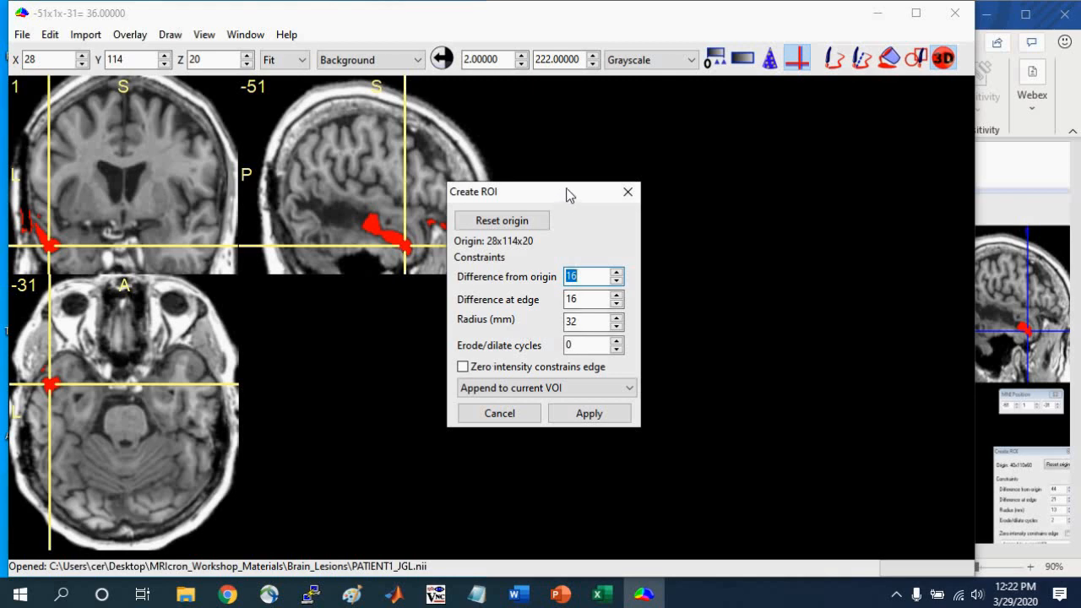
{"action": "left_click_drag", "start_coordinate": [560, 200], "coordinate": [370, 297]}
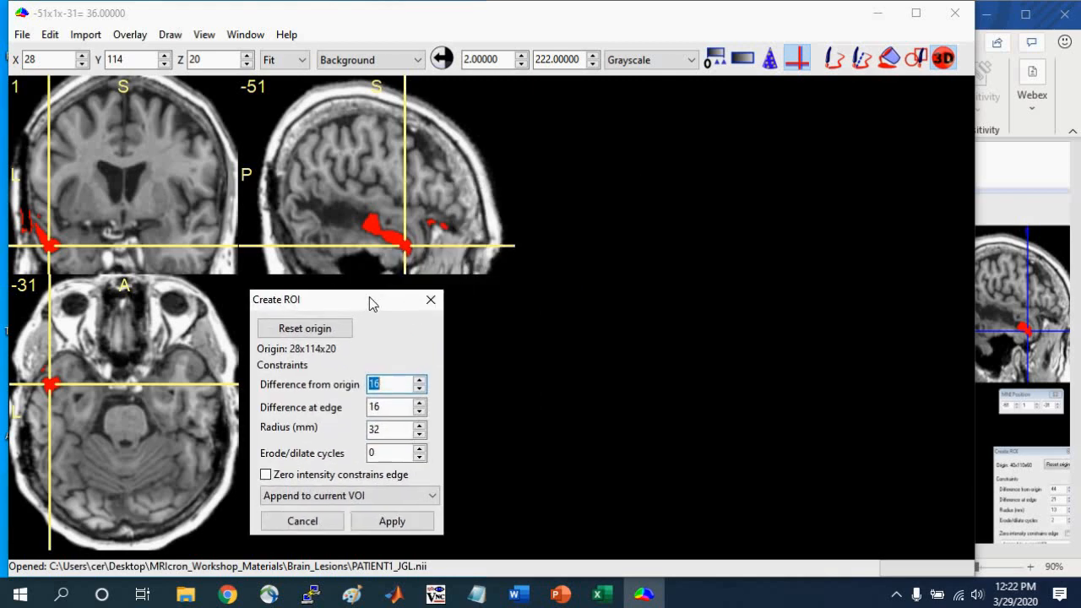
{"action": "left_click", "coordinate": [1020, 158]}
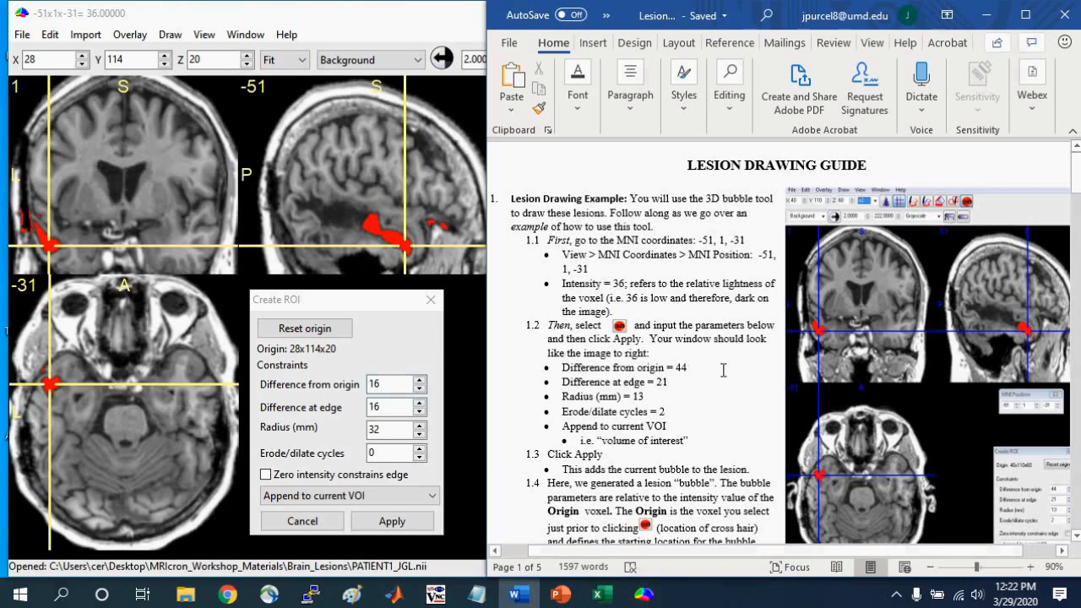
Step: Set the bubble's difference from origin to 44, difference at edge to 21, radius to 13 mm and erode/dilate cycles to 2
{"action": "double_click", "coordinate": [390, 384]}
{"action": "type", "text": "44"}
{"action": "key", "text": "Tab"}
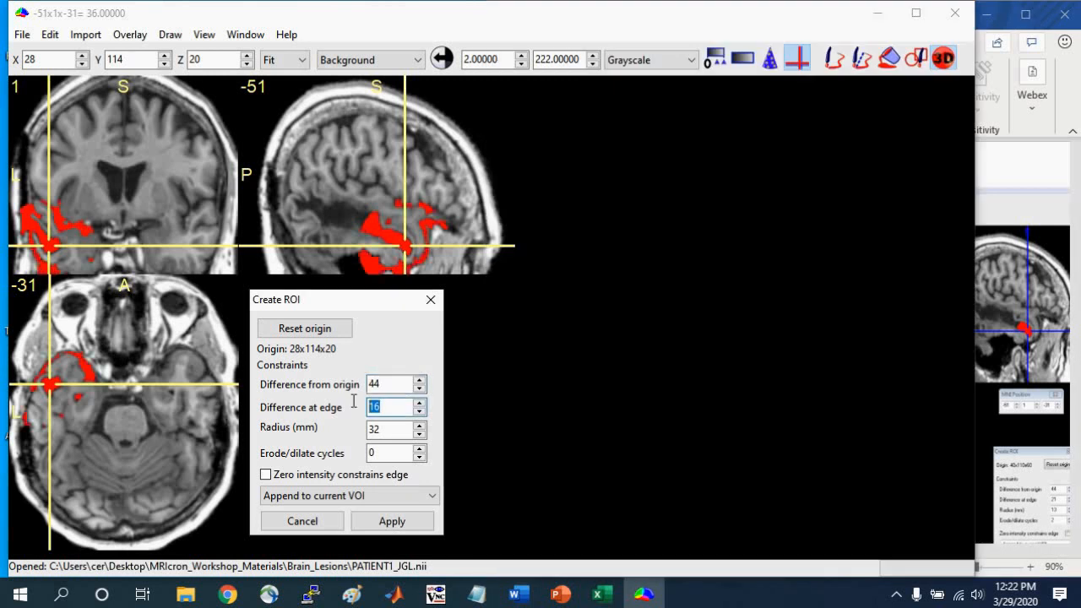
{"action": "type", "text": "21"}
{"action": "key", "text": "Tab"}
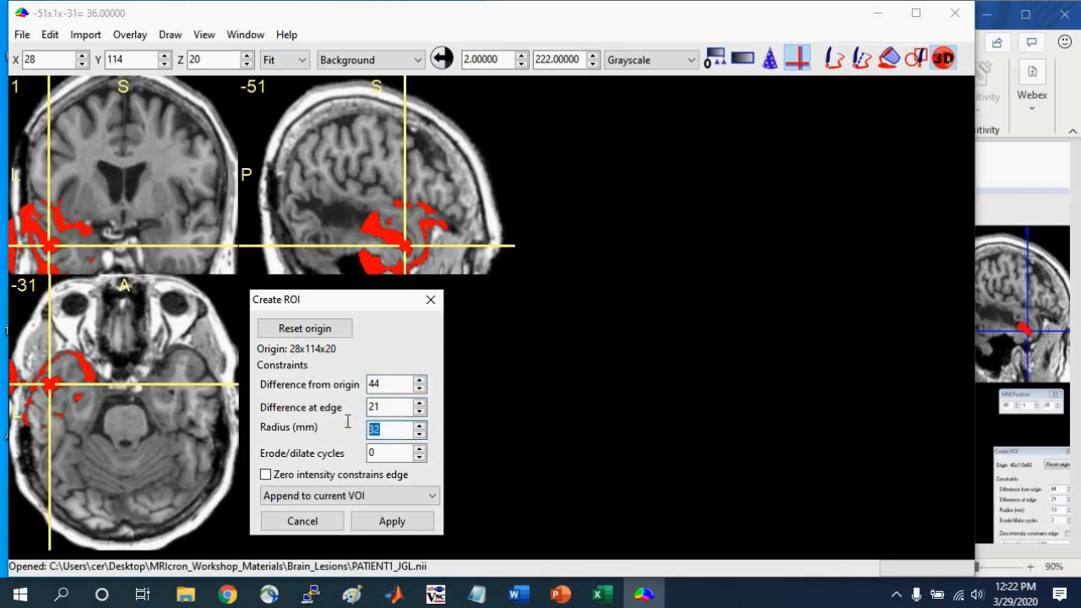
{"action": "type", "text": "13"}
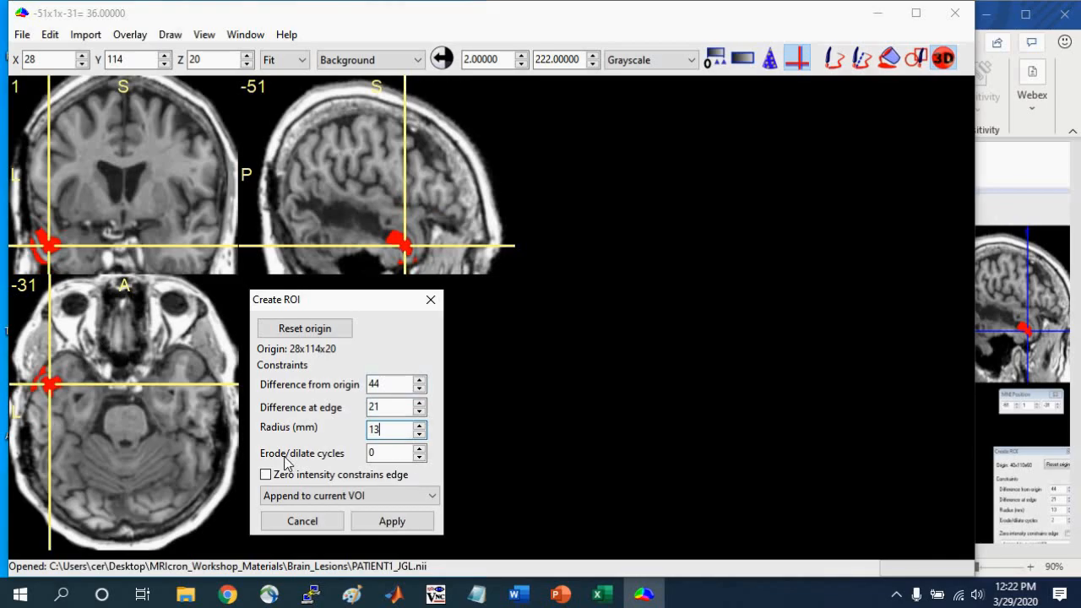
{"action": "left_click", "coordinate": [420, 448]}
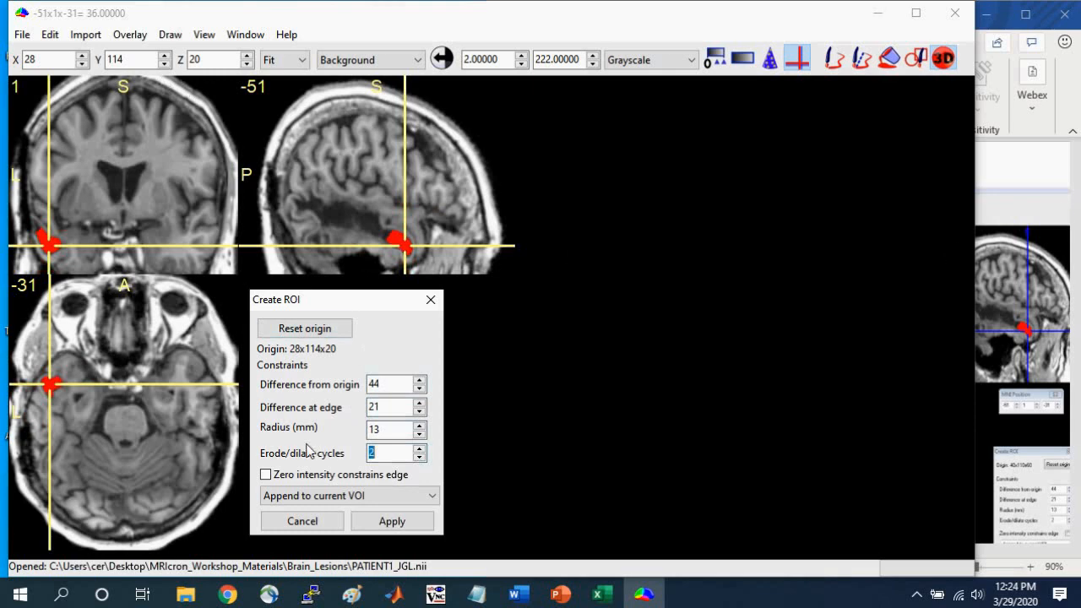
Step: Read the Lesion Drawing Guide's appendix on the bubble parameters and compare it with the Create ROI settings, enlarging the document to 100%
{"action": "left_click", "coordinate": [1058, 210]}
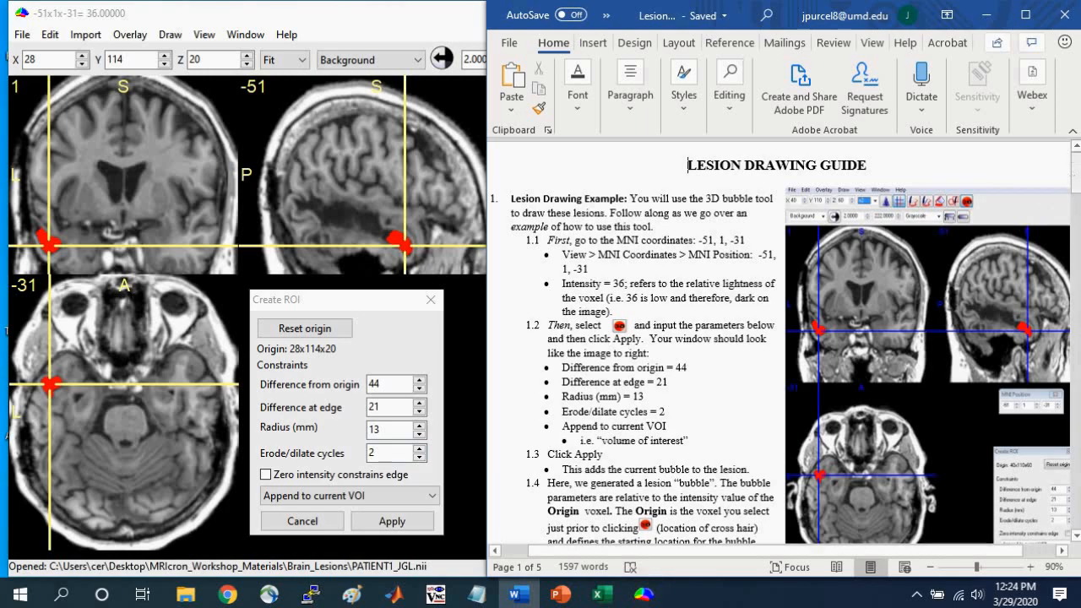
{"action": "left_click_drag", "start_coordinate": [1077, 175], "coordinate": [1079, 456]}
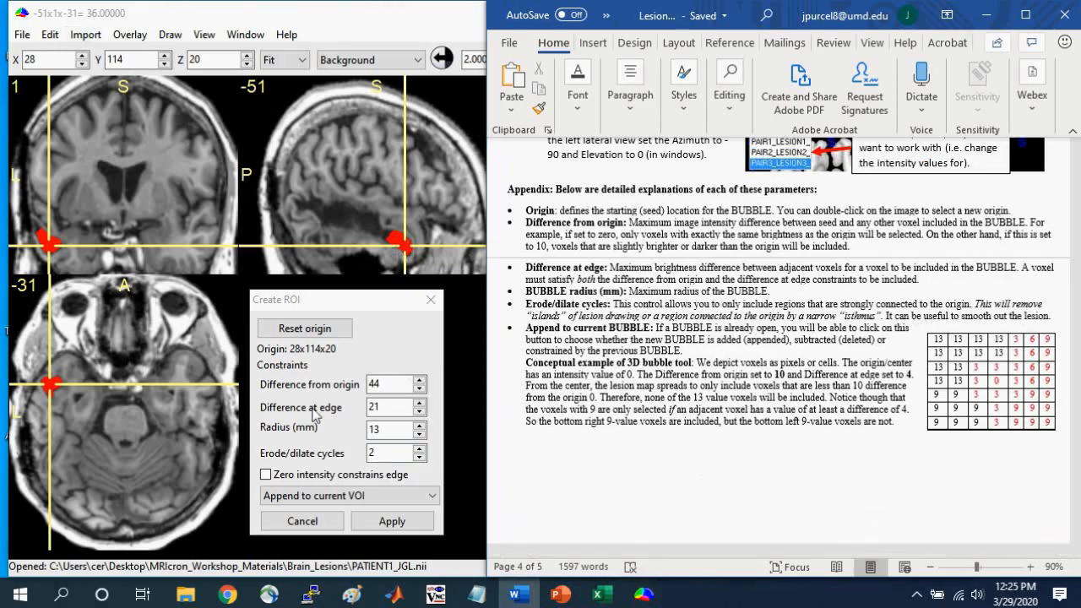
{"action": "left_click", "coordinate": [377, 386]}
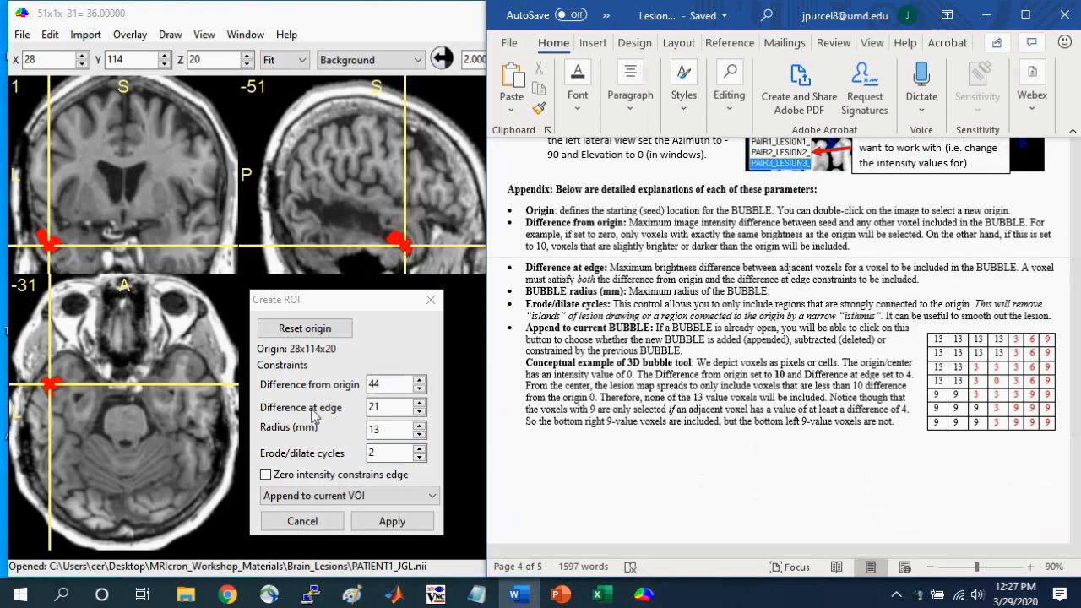
{"action": "left_click", "coordinate": [385, 411]}
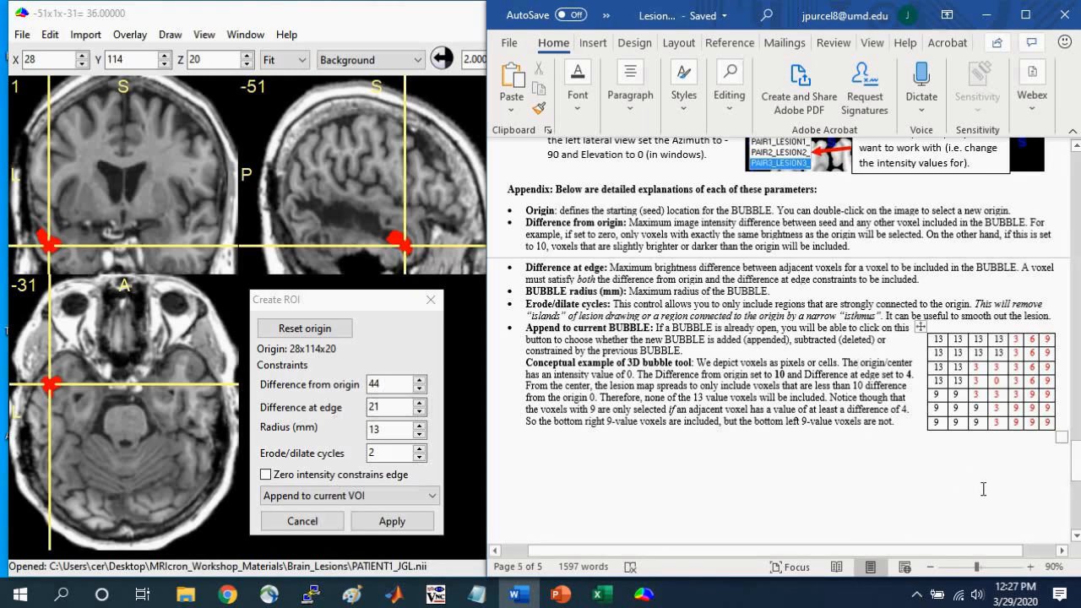
{"action": "left_click_drag", "start_coordinate": [977, 568], "coordinate": [982, 567]}
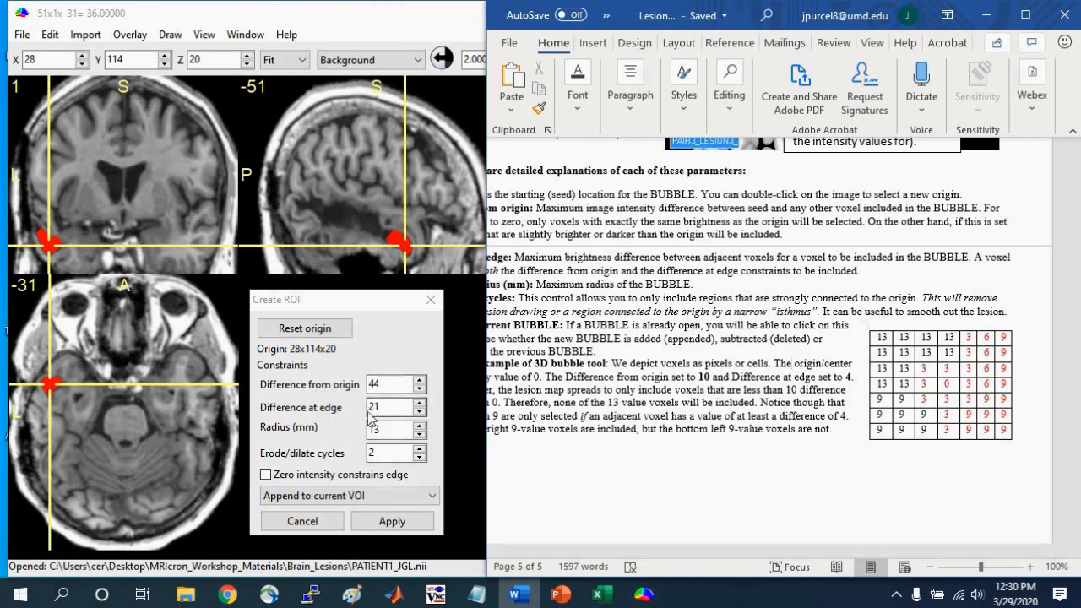
{"action": "left_click", "coordinate": [380, 428]}
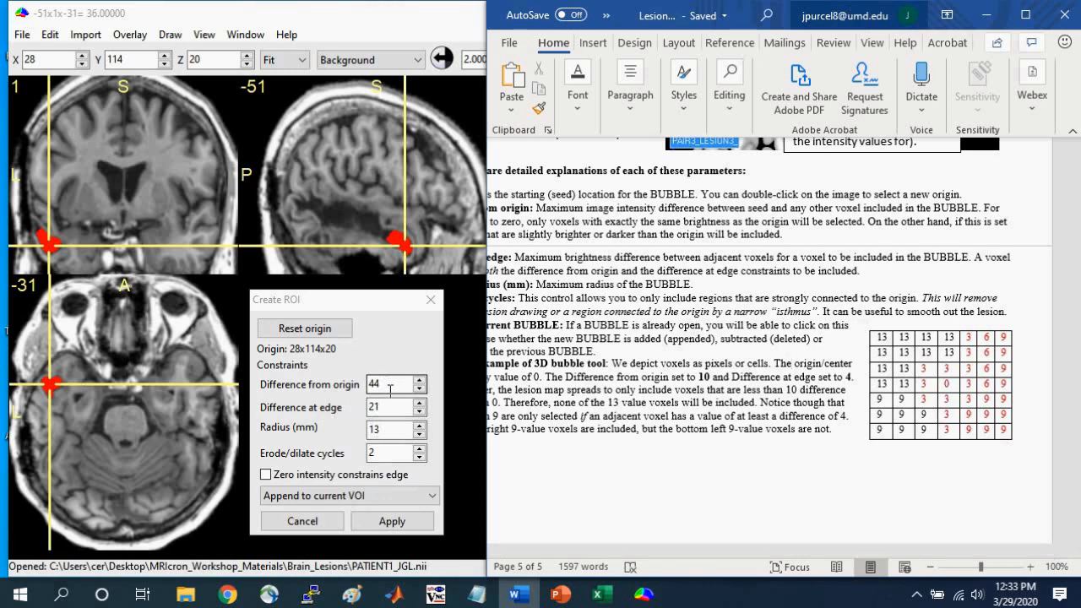
Step: Set both the difference from origin and the difference at edge of the bubble to 255
{"action": "left_click", "coordinate": [393, 385]}
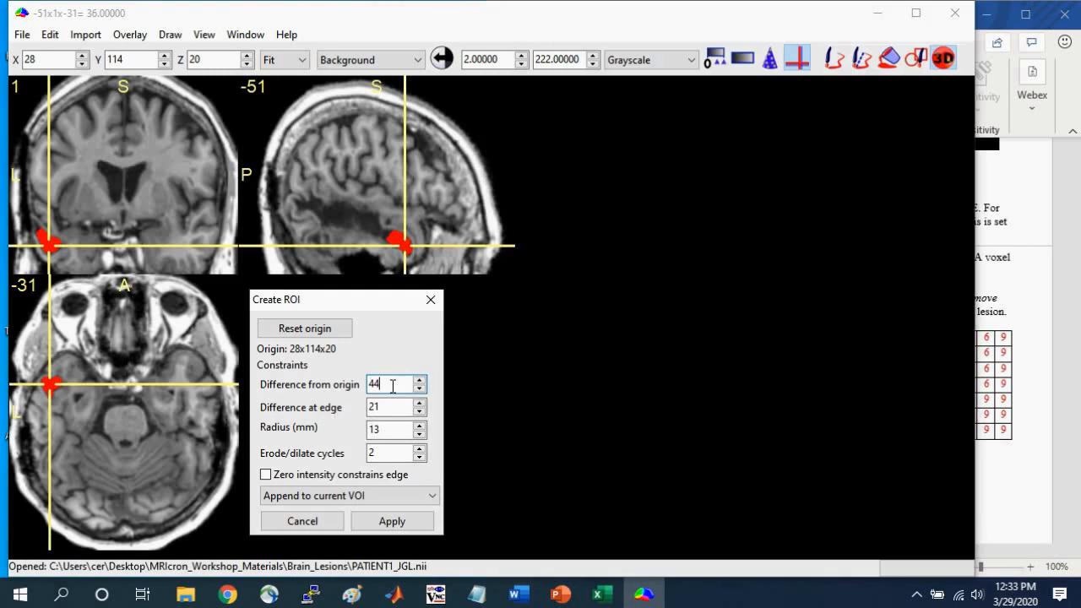
{"action": "left_click_drag", "start_coordinate": [392, 385], "coordinate": [358, 382]}
{"action": "type", "text": "255"}
{"action": "key", "text": "Tab"}
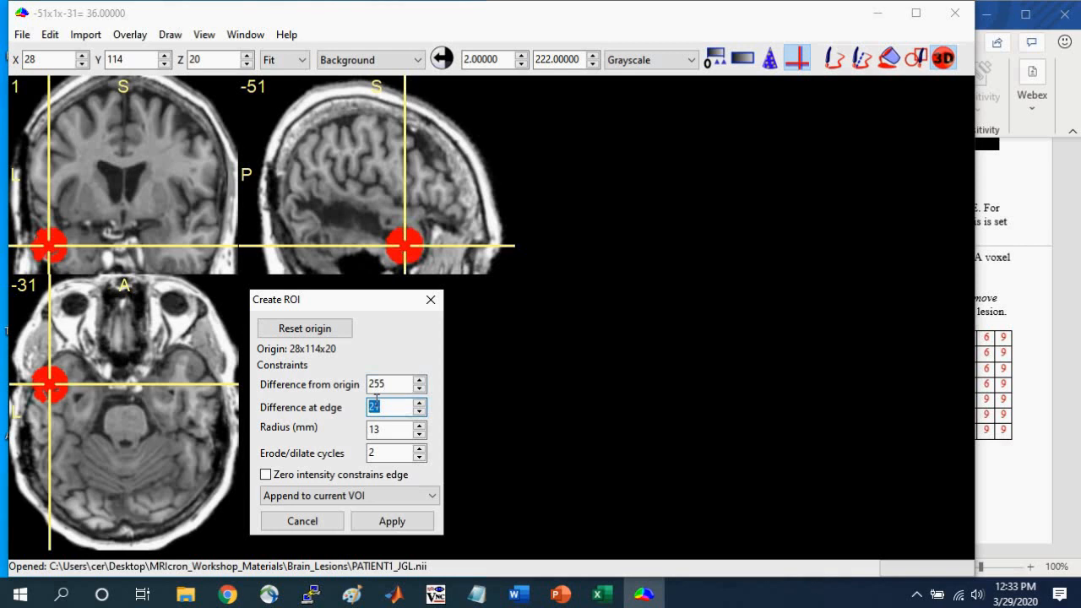
{"action": "type", "text": "255"}
Step: Try bubble radii above 20 mm and bring the radius back down to 13 mm
{"action": "left_click", "coordinate": [420, 426]}
{"action": "left_click", "coordinate": [420, 426]}
{"action": "left_click", "coordinate": [420, 426]}
{"action": "left_click", "coordinate": [420, 426]}
{"action": "left_click", "coordinate": [420, 427]}
{"action": "left_click", "coordinate": [419, 426]}
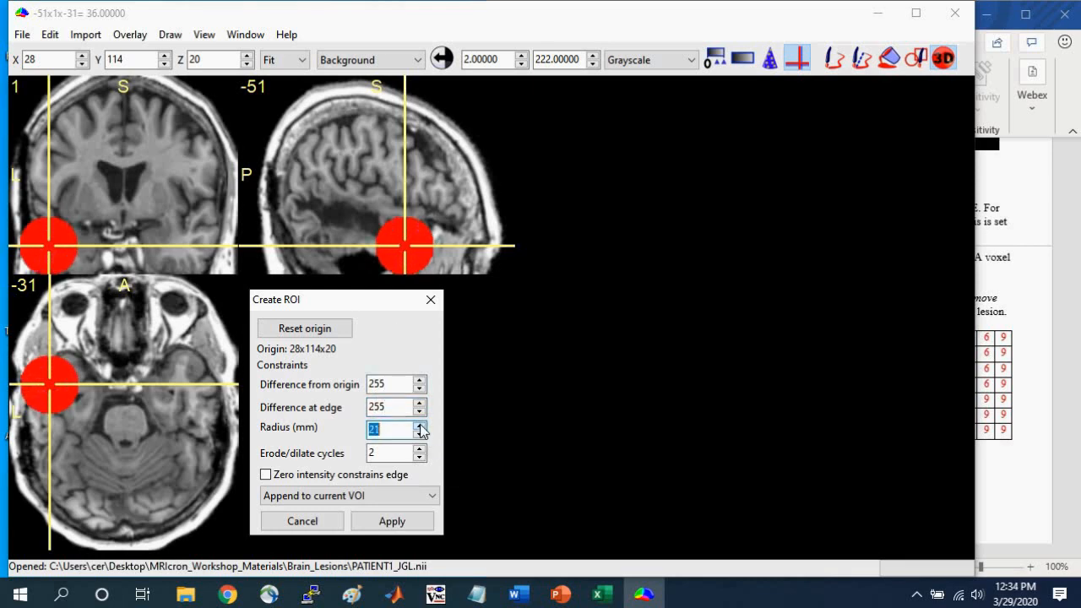
{"action": "left_click", "coordinate": [420, 427]}
{"action": "left_click", "coordinate": [420, 427]}
{"action": "left_click", "coordinate": [420, 435]}
{"action": "left_click", "coordinate": [420, 435]}
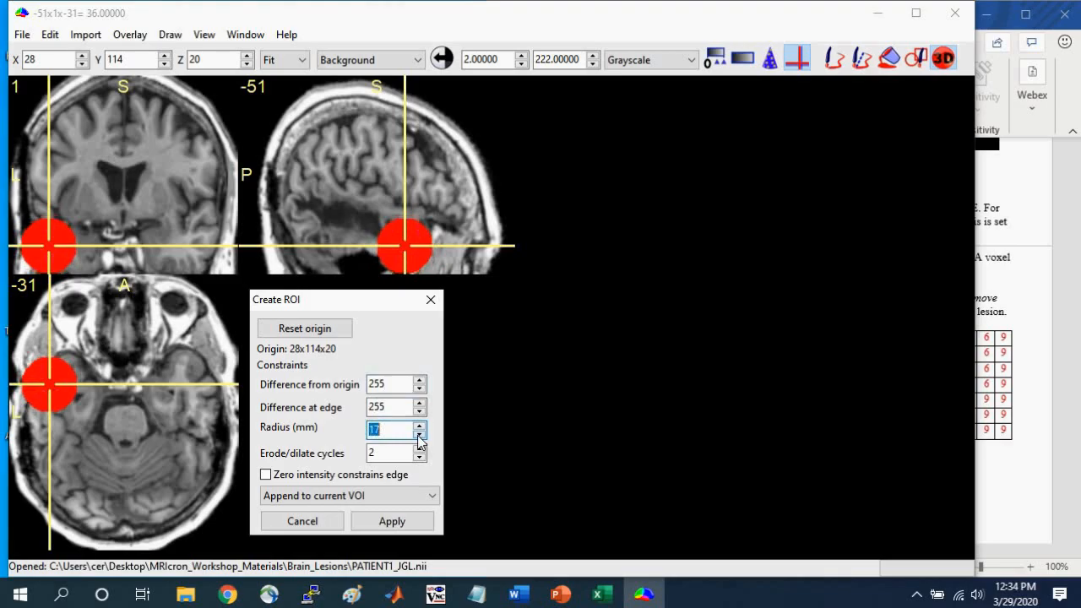
{"action": "left_click", "coordinate": [419, 435]}
{"action": "left_click", "coordinate": [420, 435]}
{"action": "left_click", "coordinate": [420, 435]}
{"action": "left_click", "coordinate": [420, 435]}
{"action": "left_click", "coordinate": [420, 435]}
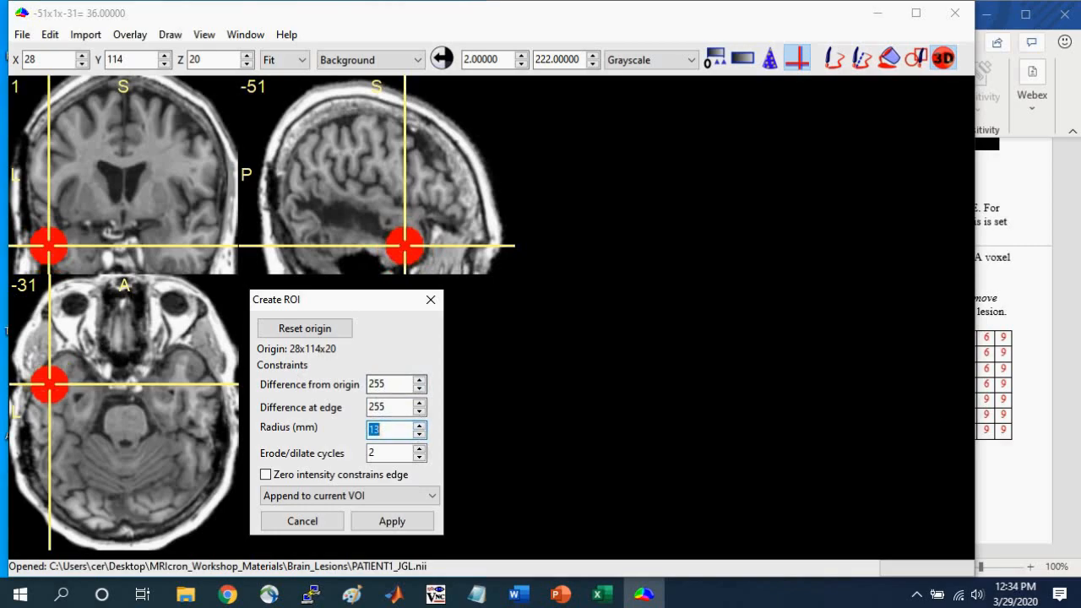
Step: Restore the guide's values of 44 for difference from origin and 21 for difference at edge, and apply the bubble
{"action": "left_click", "coordinate": [1056, 425]}
{"action": "scroll", "coordinate": [1051, 163], "scroll_direction": "up", "scroll_amount": 9}
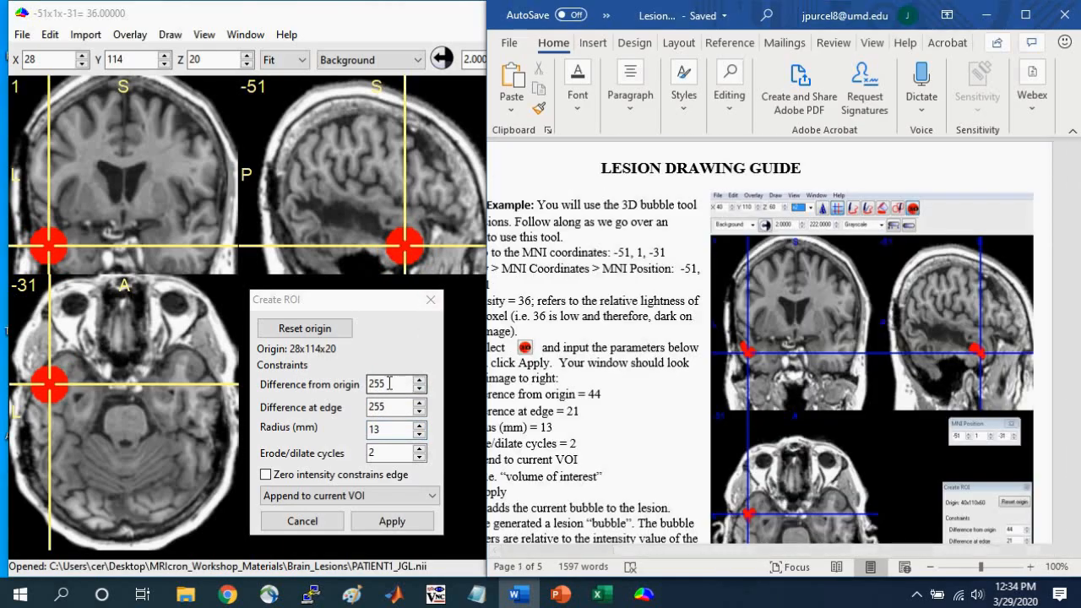
{"action": "double_click", "coordinate": [380, 385]}
{"action": "type", "text": "44"}
{"action": "key", "text": "Tab"}
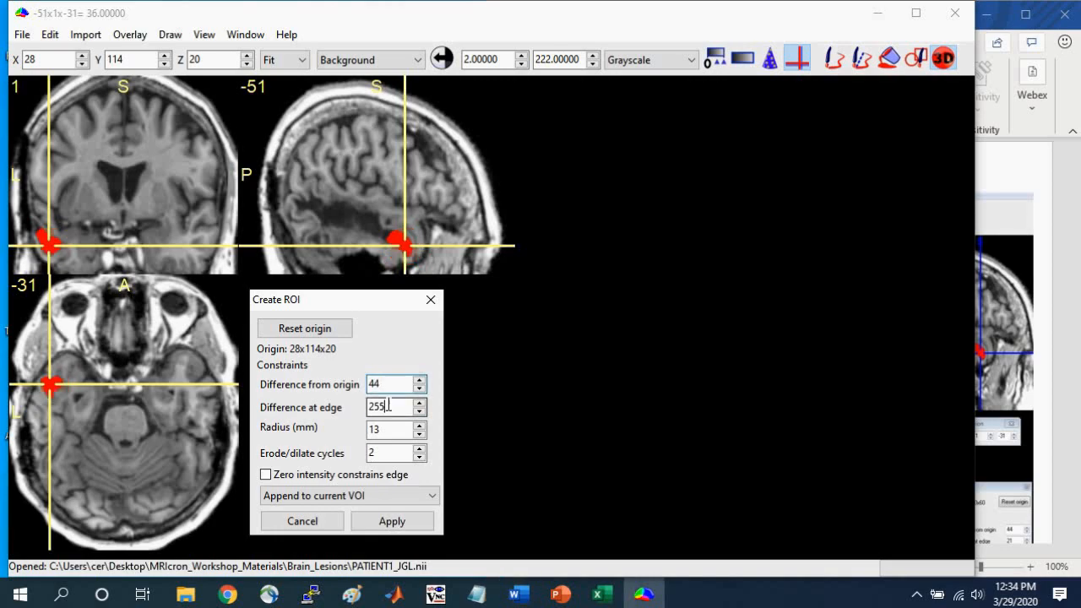
{"action": "type", "text": "21"}
{"action": "left_click", "coordinate": [390, 518]}
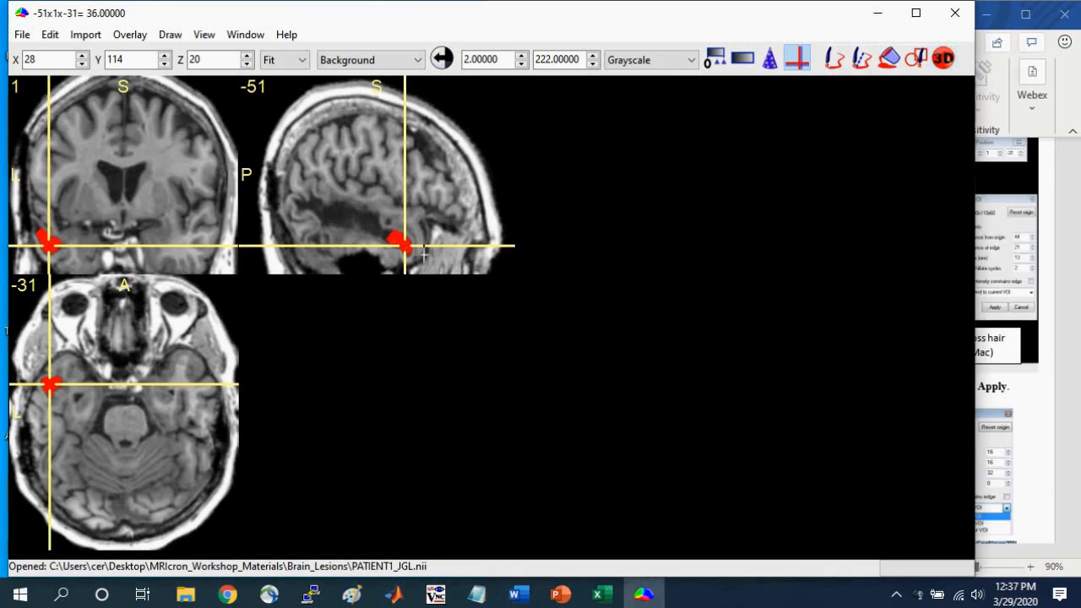
Step: Append a second bubble to the current VOI at MNI coordinates -51, -18, -20 with a radius of 22 mm
{"action": "left_click", "coordinate": [376, 228]}
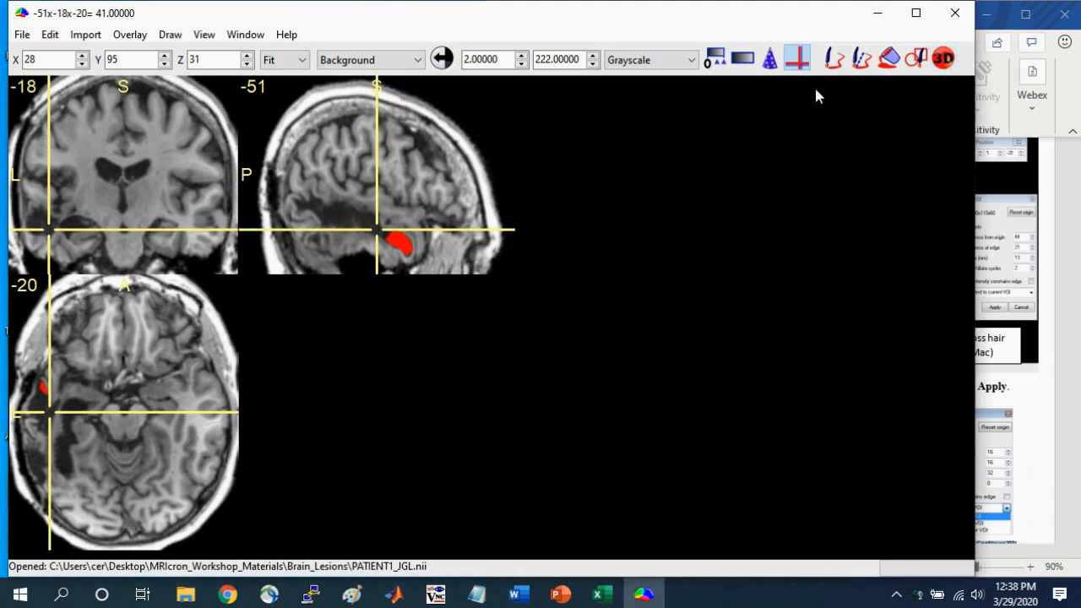
{"action": "left_click", "coordinate": [942, 58]}
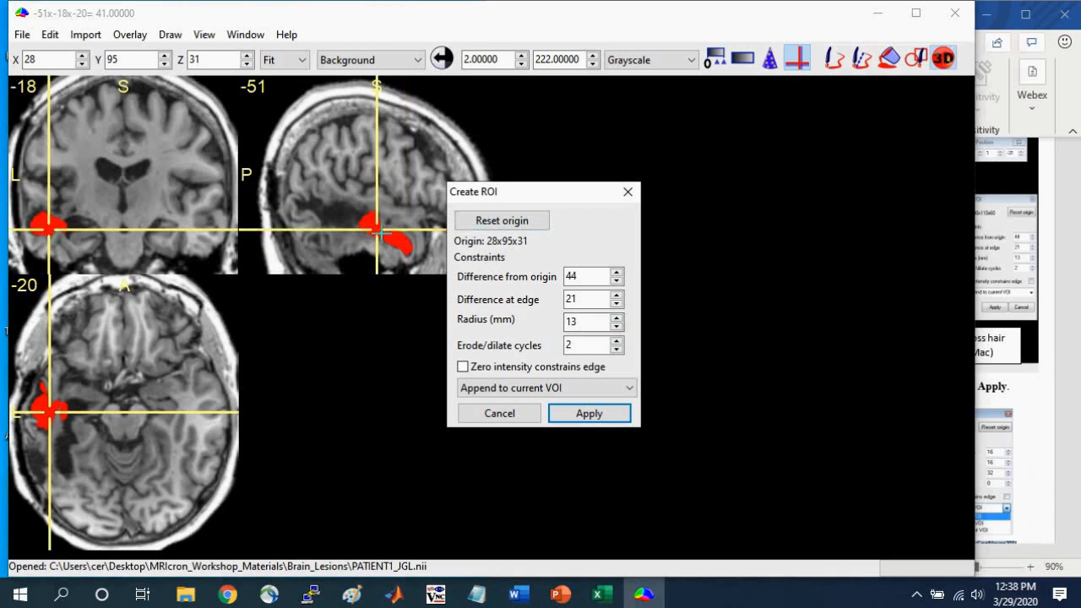
{"action": "left_click", "coordinate": [616, 319]}
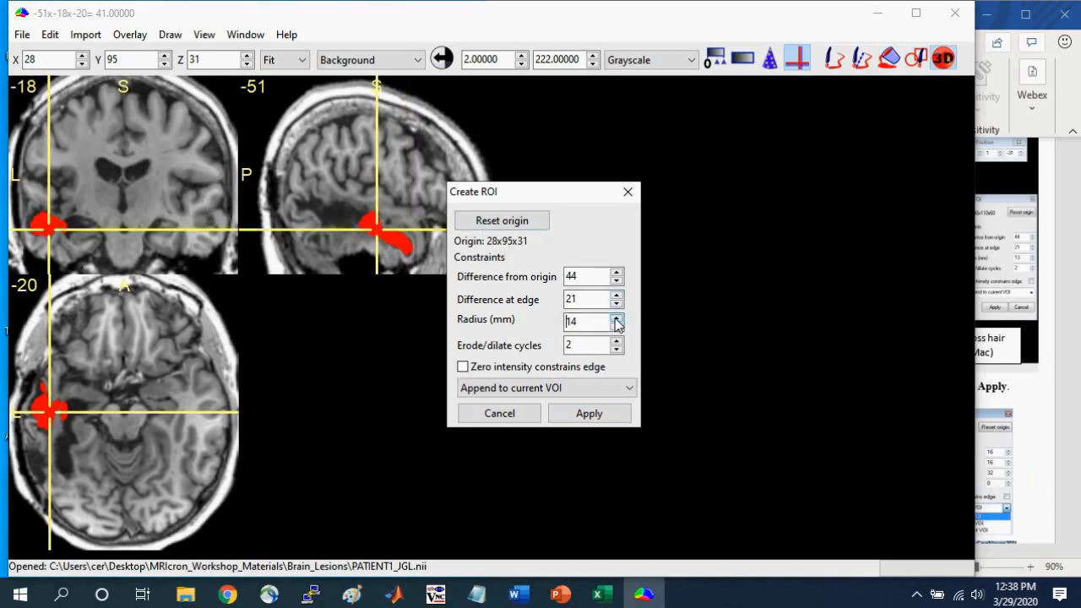
{"action": "left_click", "coordinate": [617, 319]}
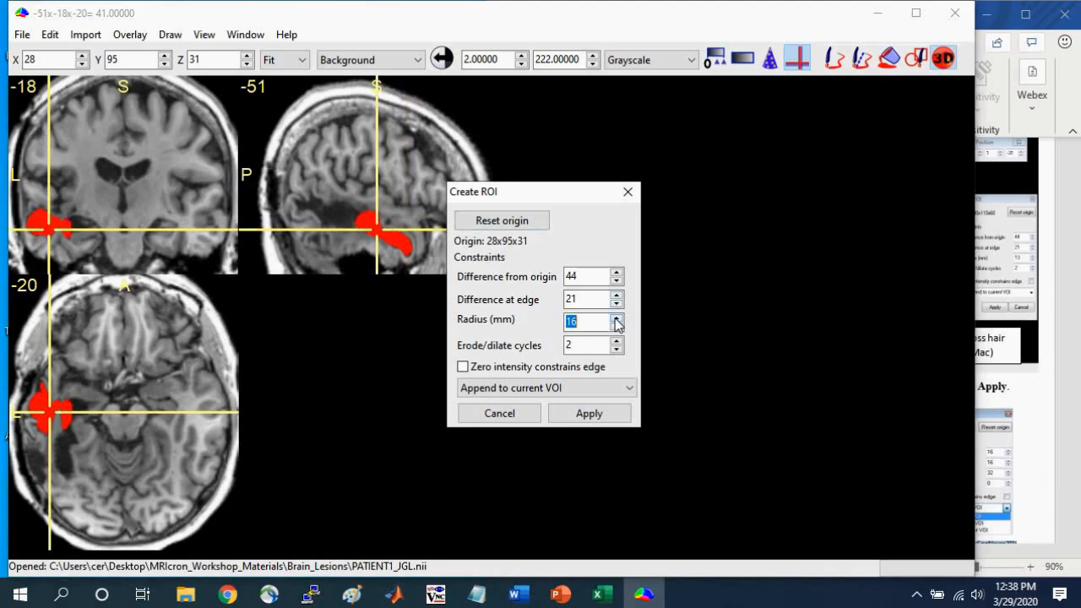
{"action": "left_click", "coordinate": [617, 320]}
{"action": "left_click", "coordinate": [618, 319]}
{"action": "left_click", "coordinate": [618, 319]}
{"action": "left_click", "coordinate": [618, 319]}
{"action": "left_click", "coordinate": [617, 319]}
{"action": "left_click", "coordinate": [618, 319]}
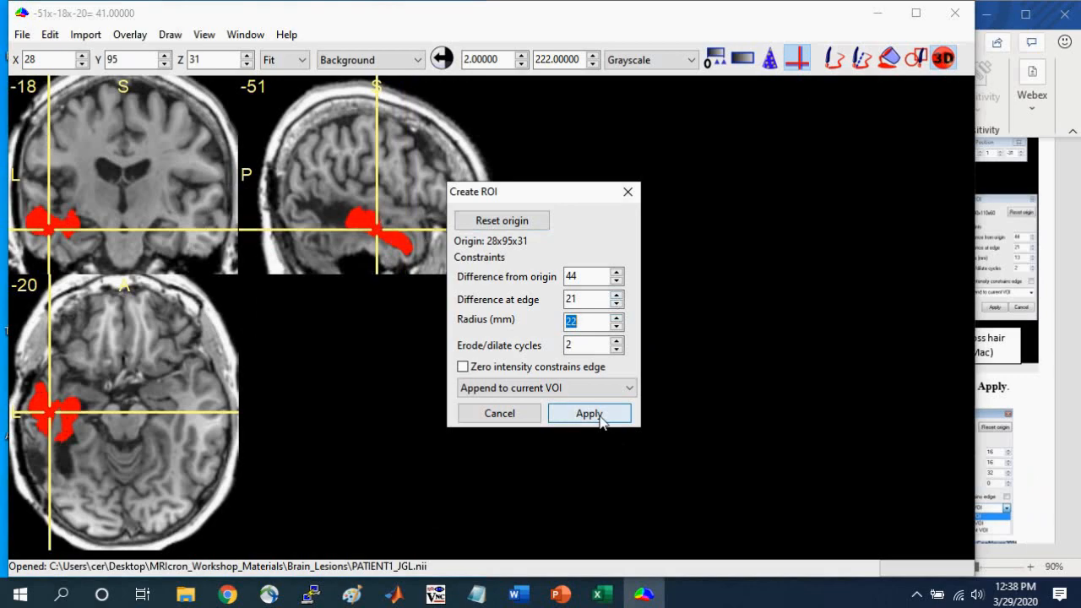
{"action": "left_click", "coordinate": [601, 418]}
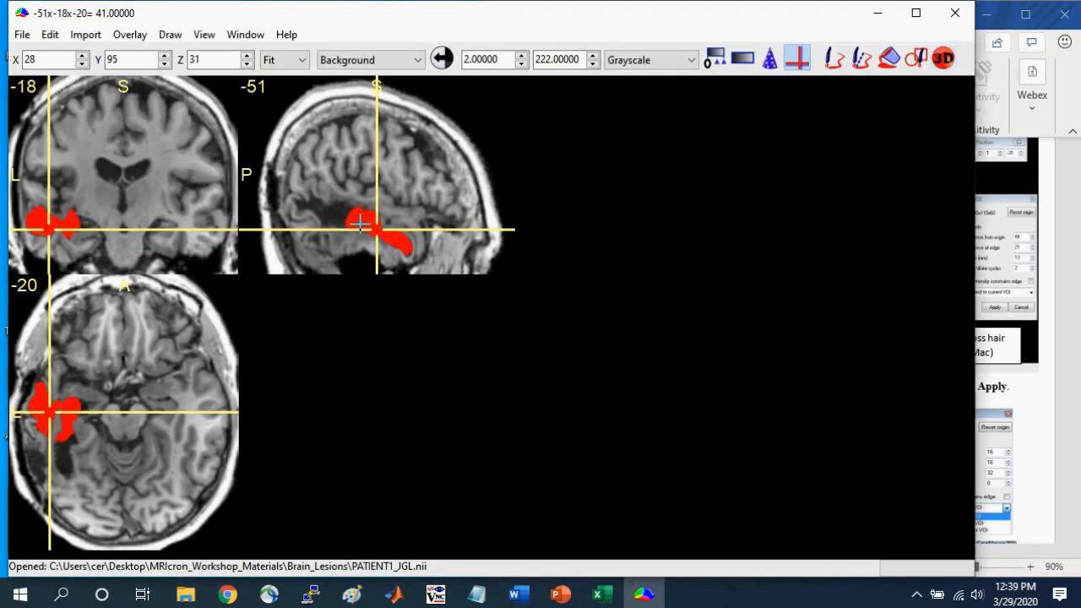
Step: Create a third bubble at MNI coordinates -51, -40, -13, reducing its radius to 19 mm and adjusting its erode/dilate cycles
{"action": "left_click", "coordinate": [344, 219]}
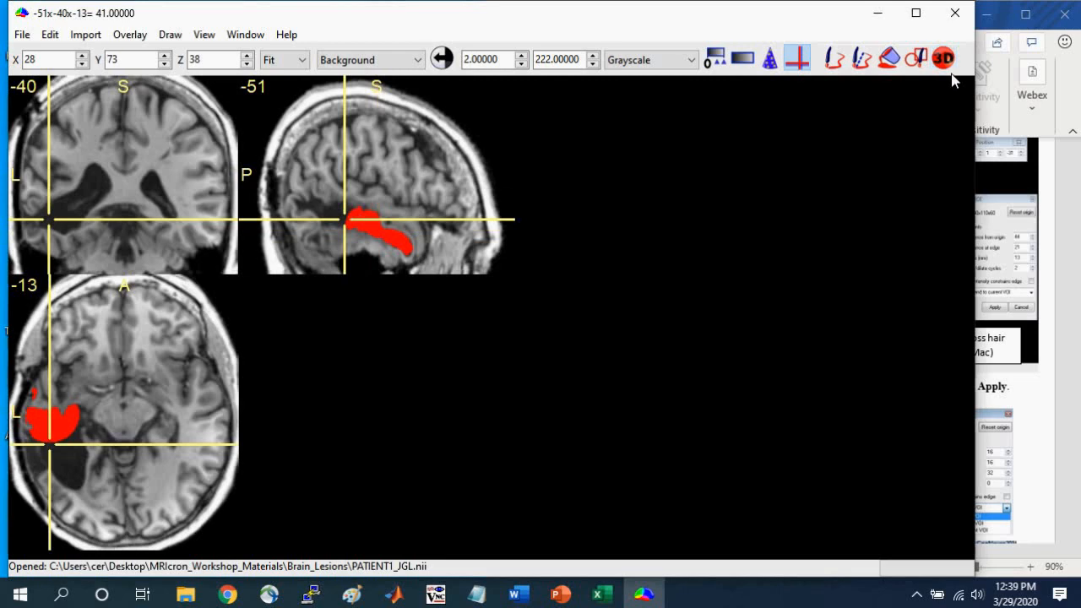
{"action": "left_click", "coordinate": [944, 61]}
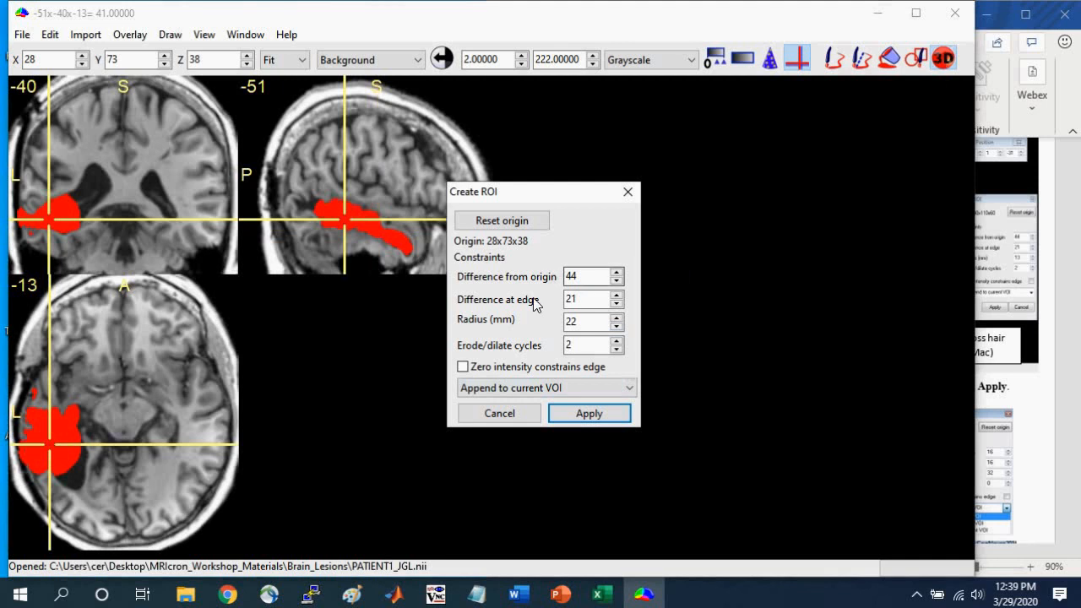
{"action": "left_click", "coordinate": [617, 326]}
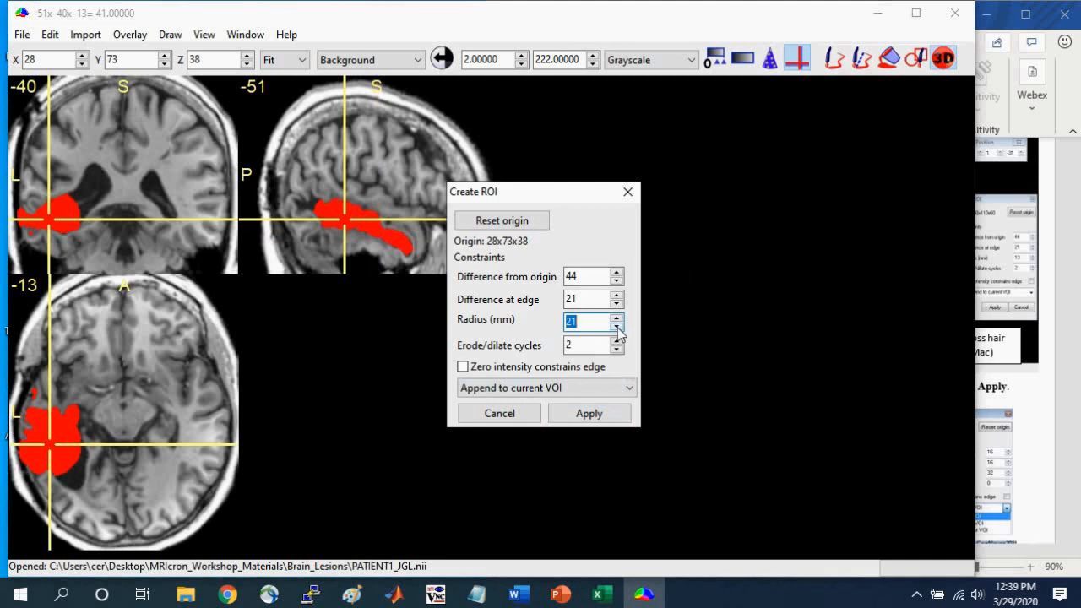
{"action": "left_click", "coordinate": [617, 327]}
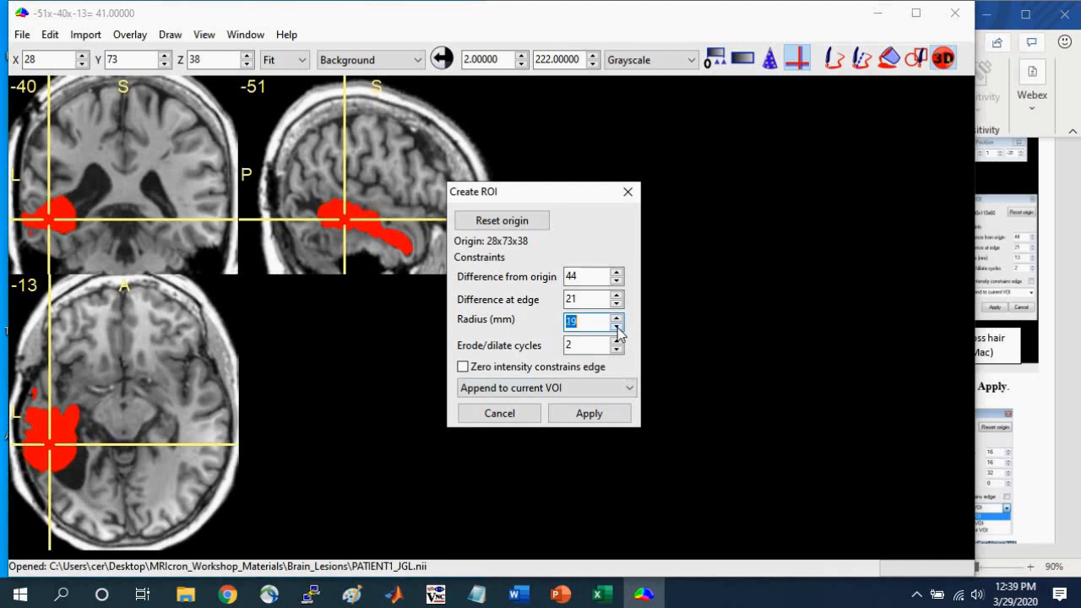
{"action": "left_click", "coordinate": [617, 326]}
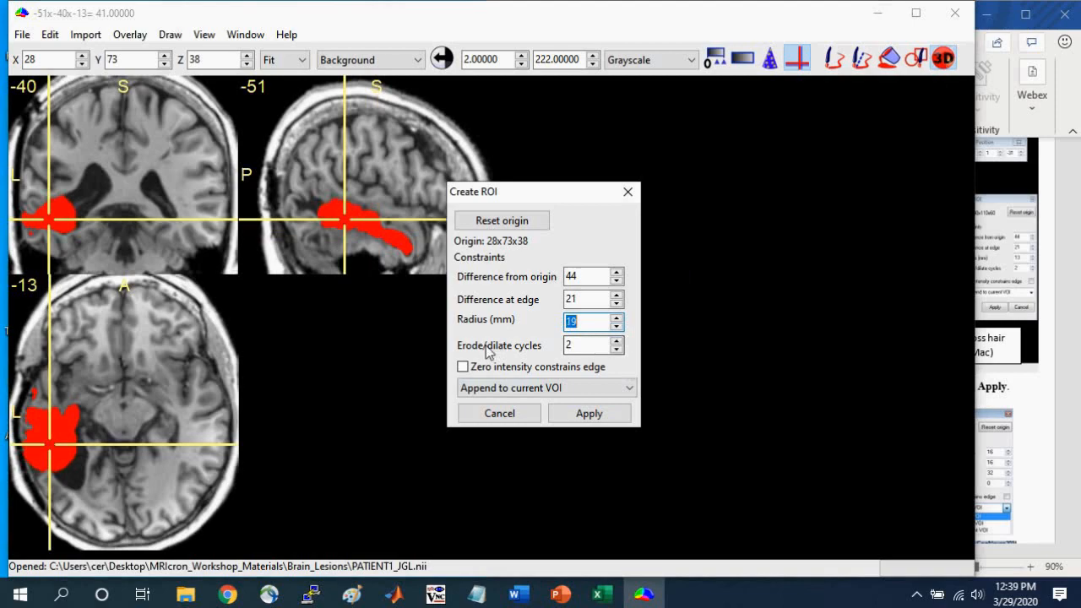
{"action": "left_click", "coordinate": [617, 350]}
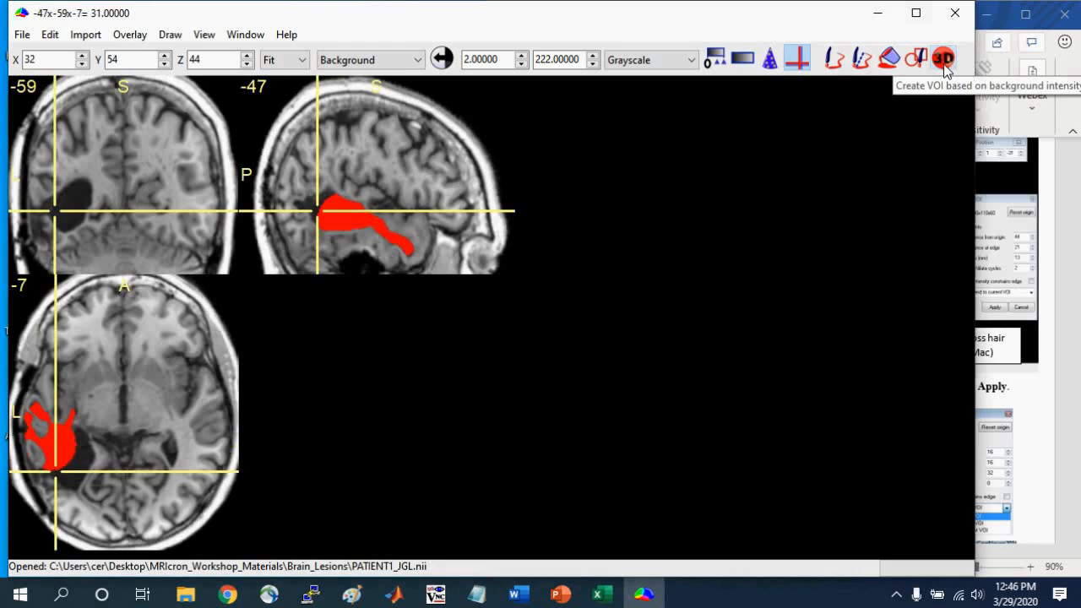
Step: Append a bubble with an 18 mm radius to the current VOI at MNI coordinates -27, -59, 5
{"action": "left_click", "coordinate": [943, 59]}
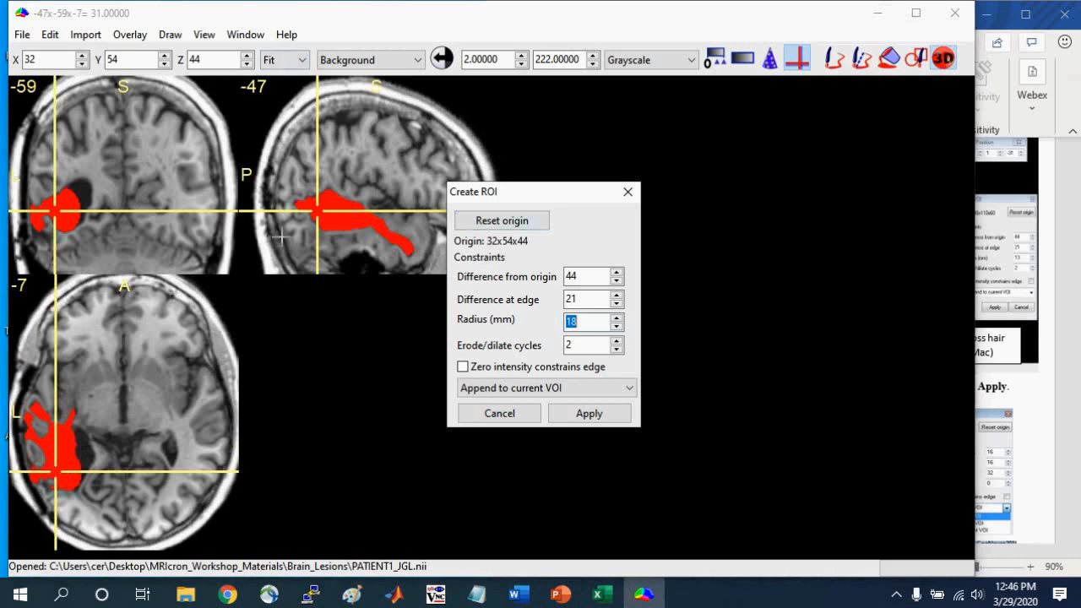
{"action": "key", "text": "Escape"}
{"action": "left_click", "coordinate": [82, 193]}
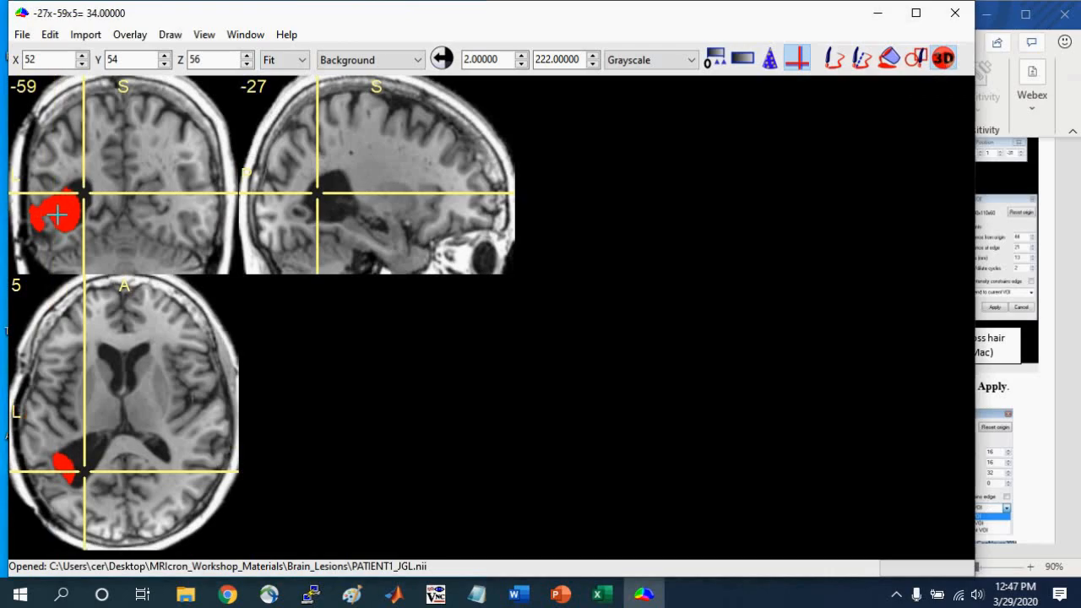
{"action": "left_click", "coordinate": [944, 59]}
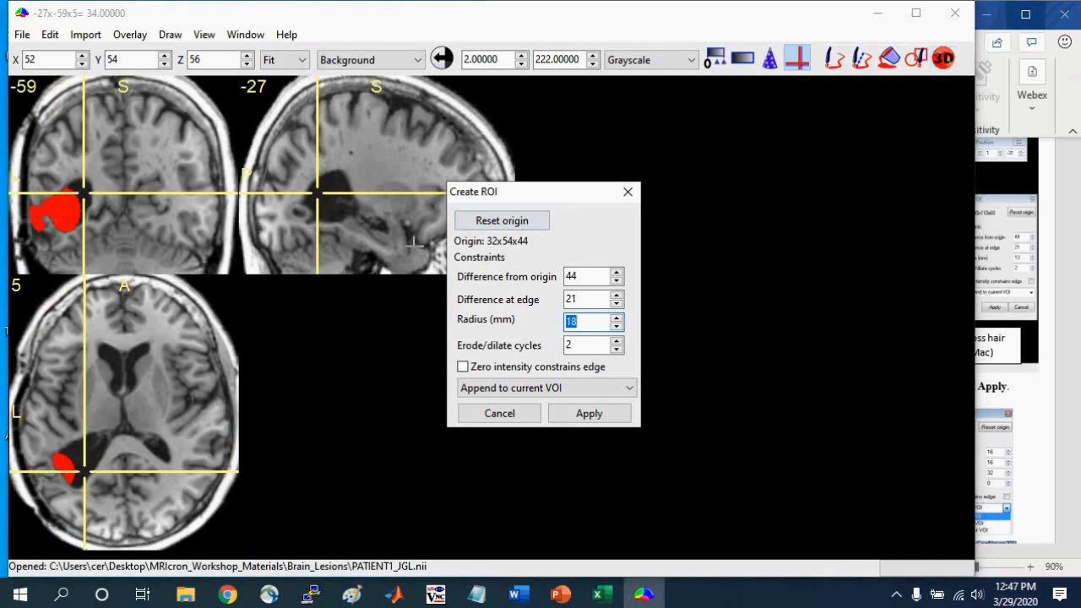
{"action": "left_click", "coordinate": [509, 224]}
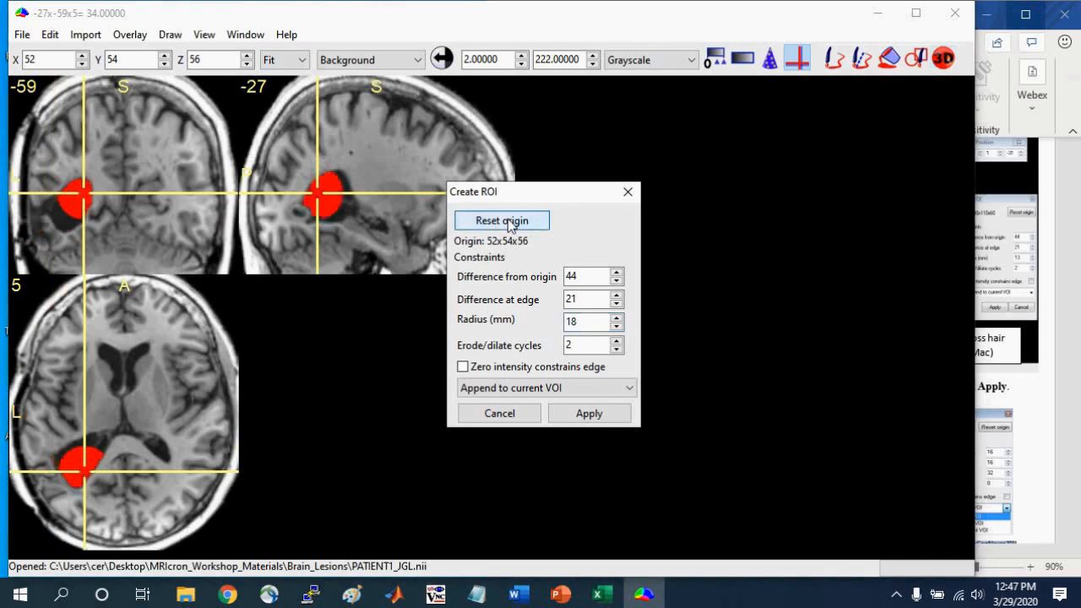
{"action": "left_click", "coordinate": [590, 414]}
Step: Append another bubble to the current VOI at MNI coordinates -45, -58, -9, setting its radius to 21 mm
{"action": "left_click", "coordinate": [60, 213]}
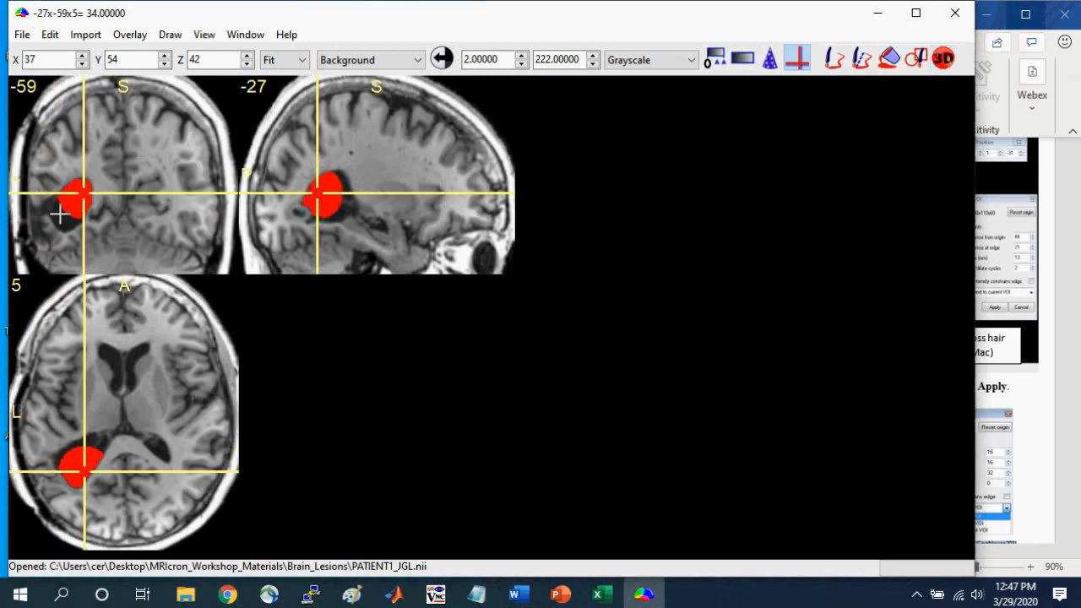
{"action": "left_click", "coordinate": [57, 471]}
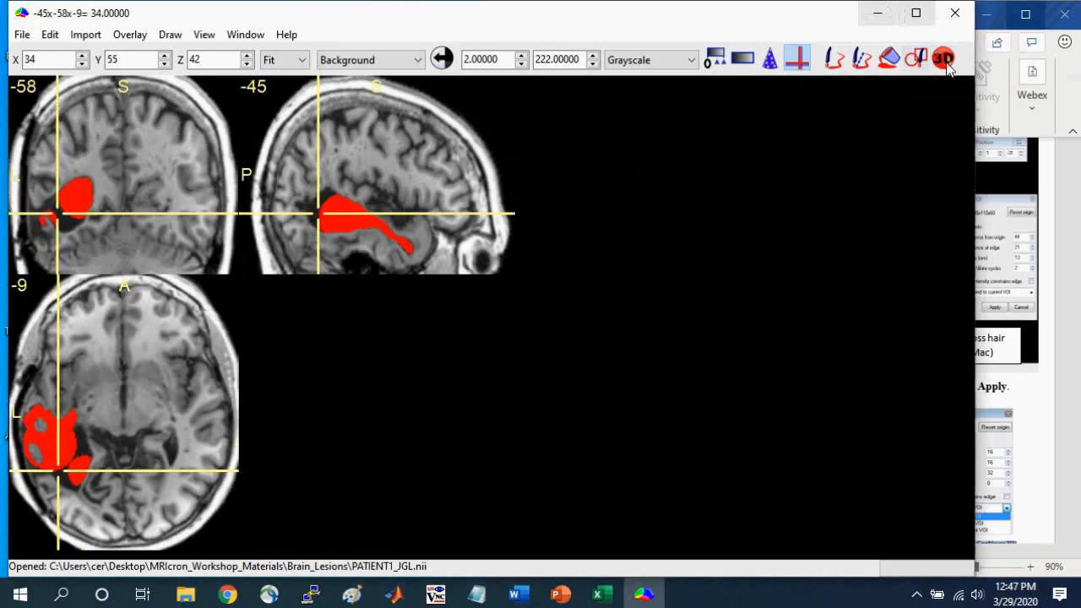
{"action": "left_click", "coordinate": [943, 58]}
{"action": "left_click", "coordinate": [513, 222]}
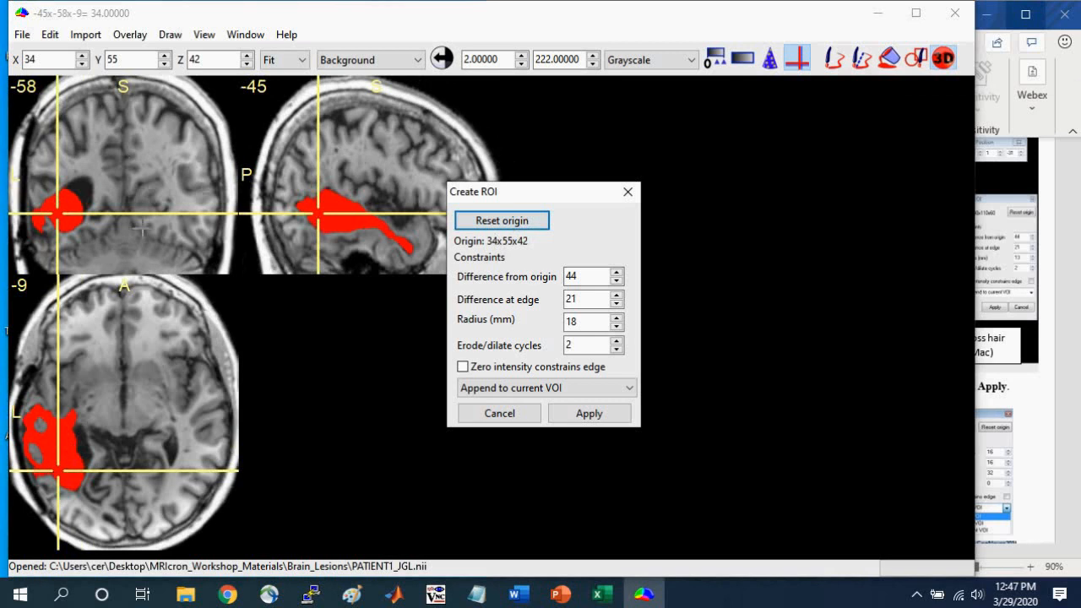
{"action": "left_click", "coordinate": [618, 318]}
{"action": "left_click", "coordinate": [618, 318]}
{"action": "left_click", "coordinate": [618, 318]}
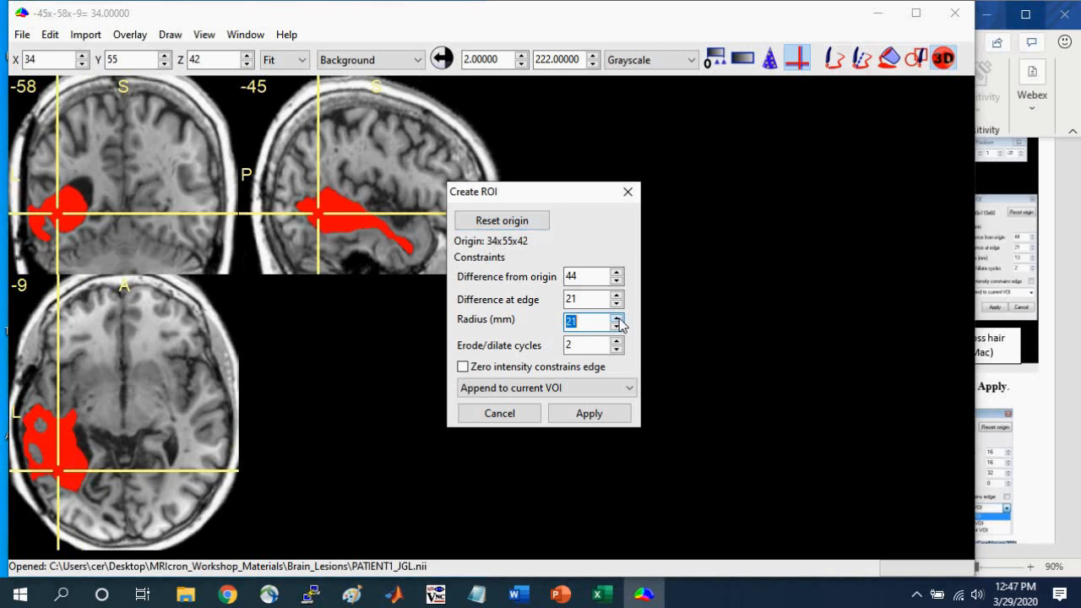
{"action": "left_click", "coordinate": [588, 413]}
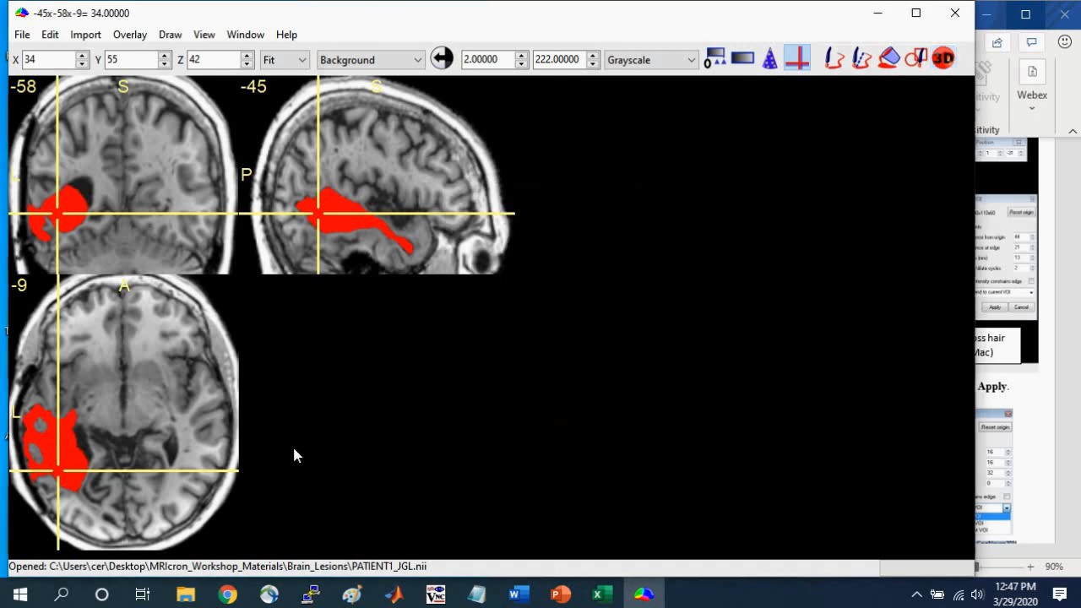
Step: Append a 21 mm radius bubble to the current VOI at MNI coordinates -38, -43, 1
{"action": "left_click", "coordinate": [74, 447]}
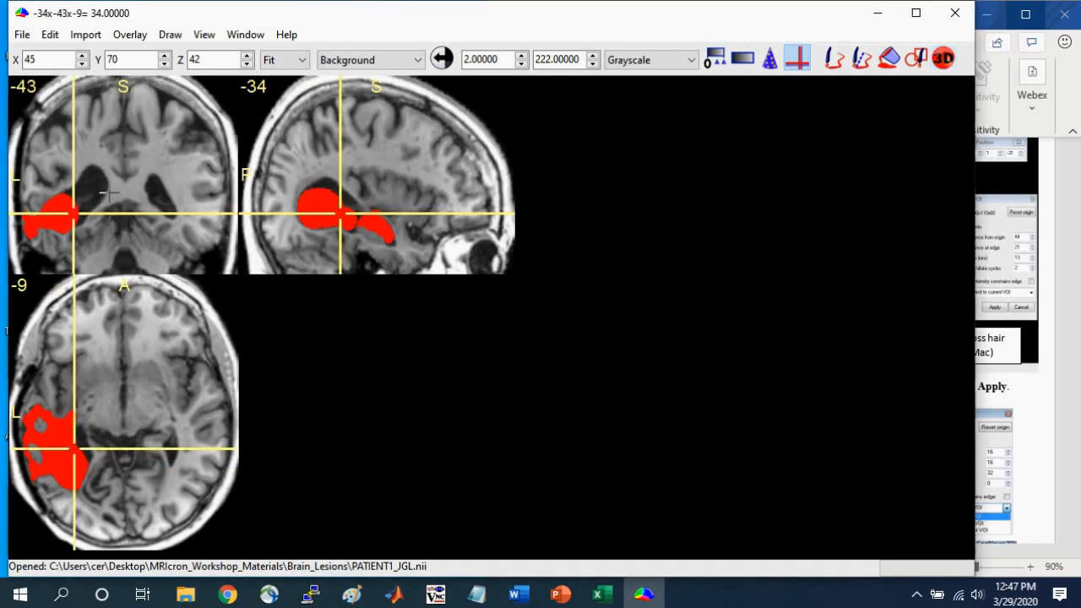
{"action": "left_click", "coordinate": [67, 200]}
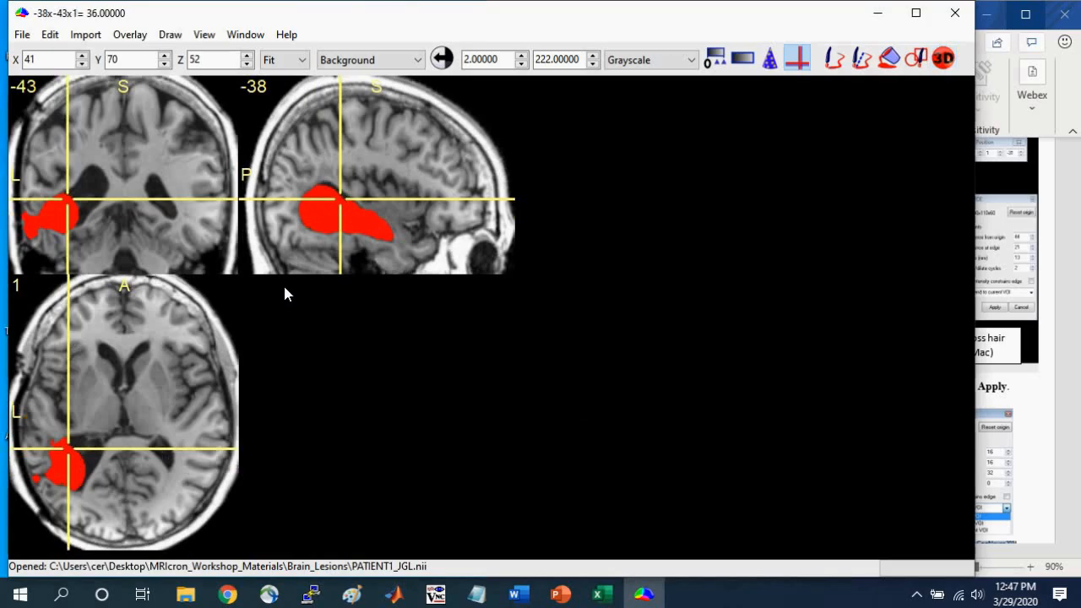
{"action": "left_click", "coordinate": [944, 59]}
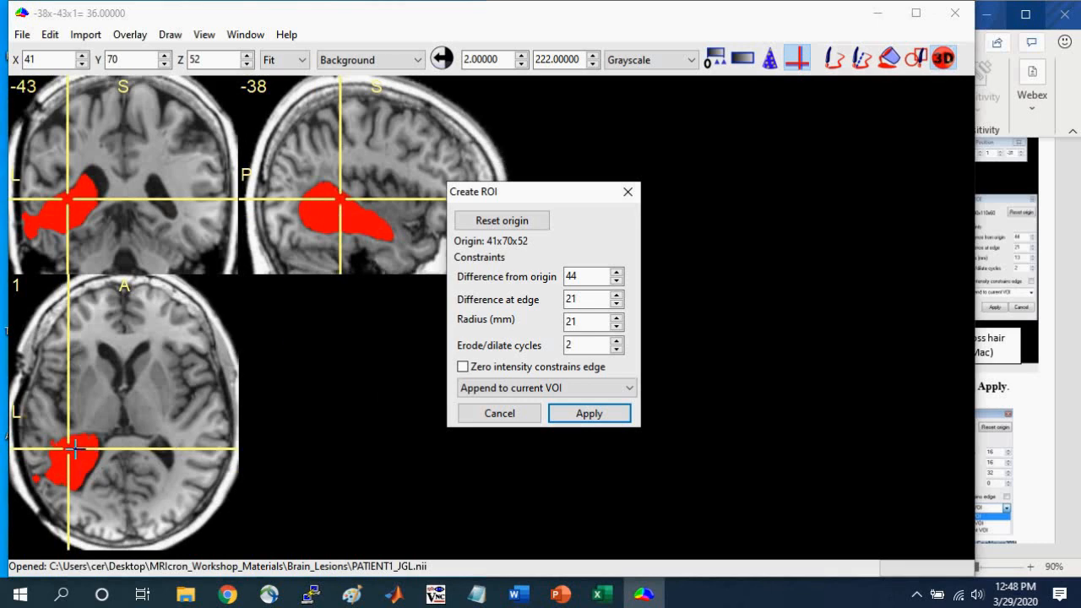
{"action": "left_click", "coordinate": [614, 420]}
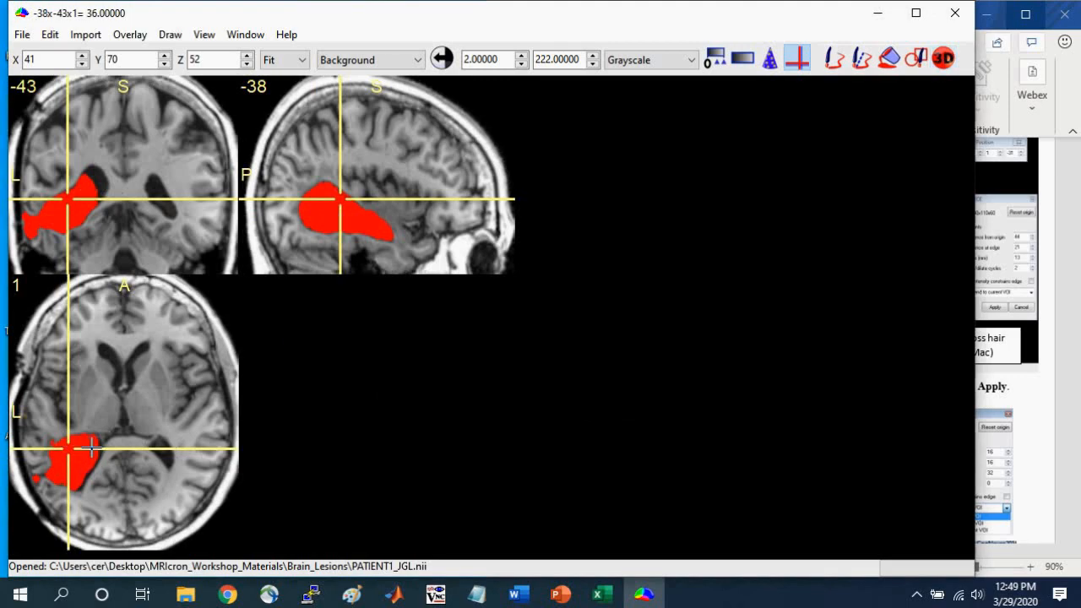
Step: Create a bubble in the left lateral ventricle at MNI coordinates -20, -42, 1 and set it to delete from the current VOI
{"action": "left_click_drag", "start_coordinate": [91, 448], "coordinate": [94, 448]}
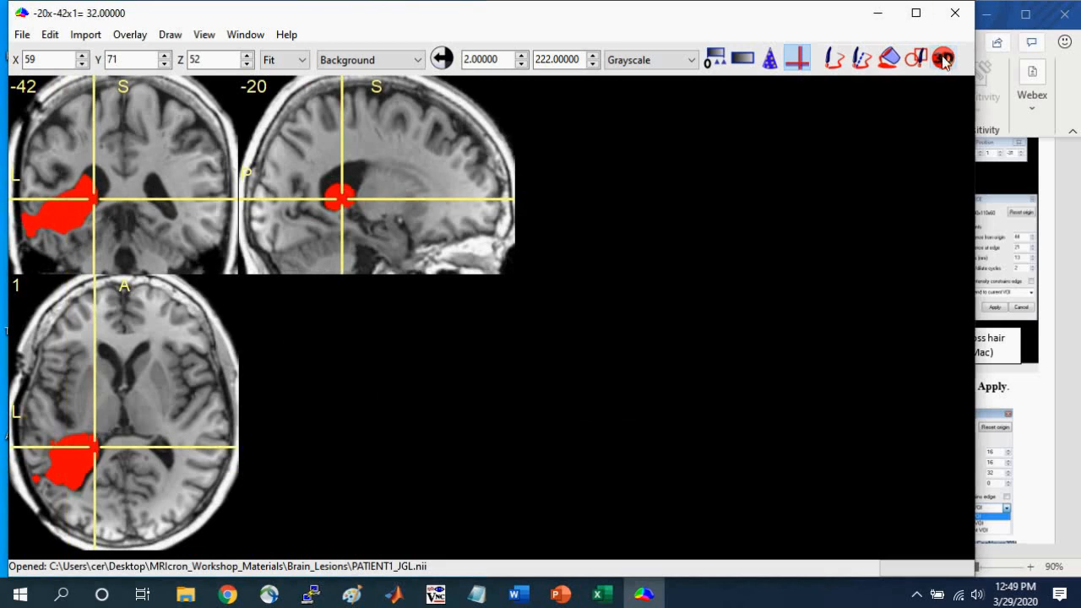
{"action": "left_click", "coordinate": [944, 59]}
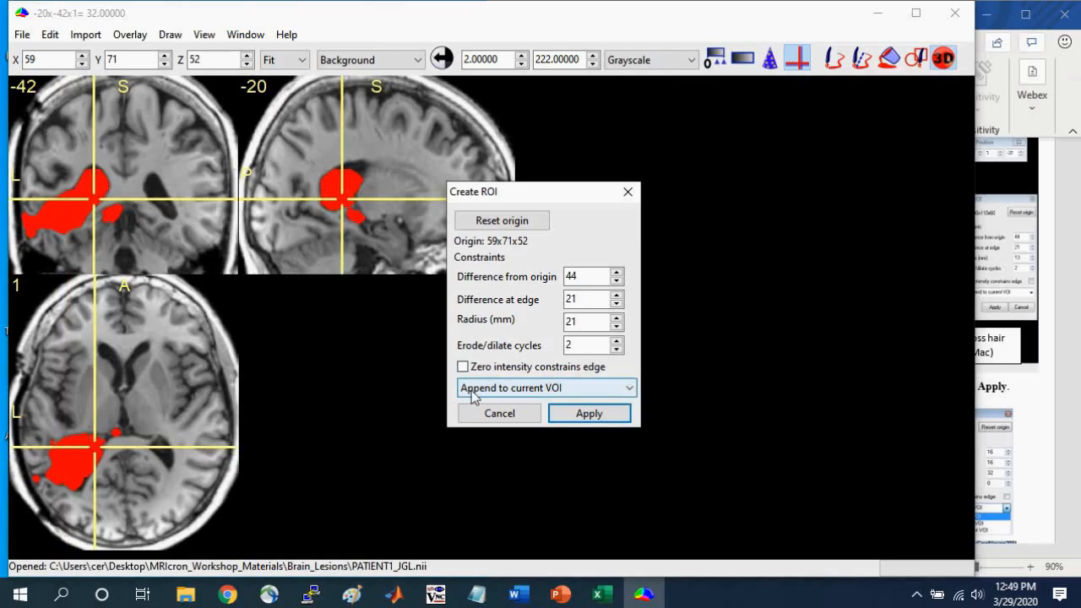
{"action": "left_click", "coordinate": [545, 389]}
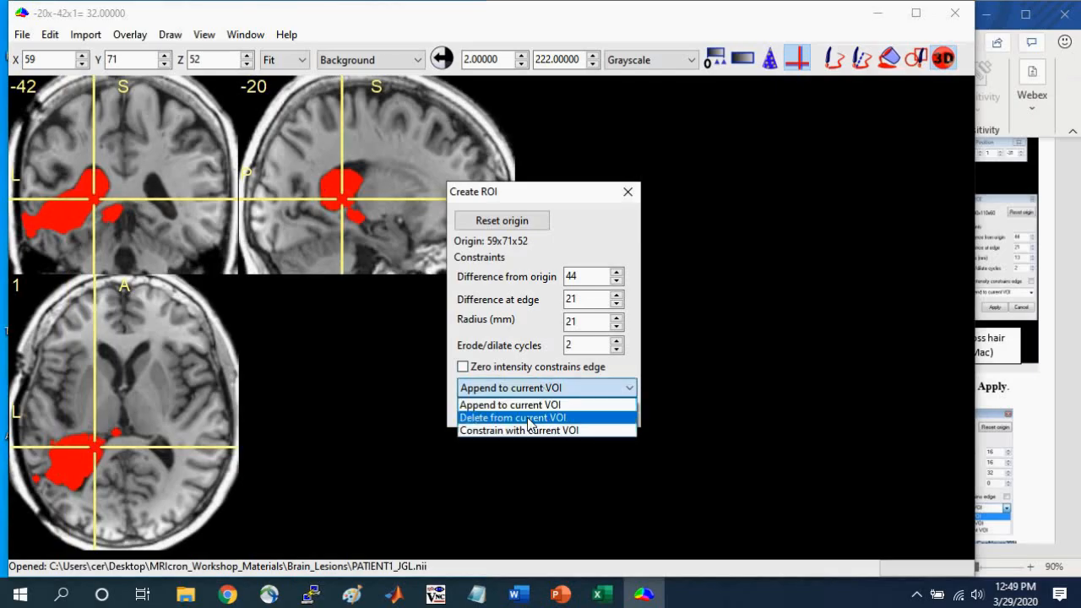
{"action": "left_click", "coordinate": [528, 418]}
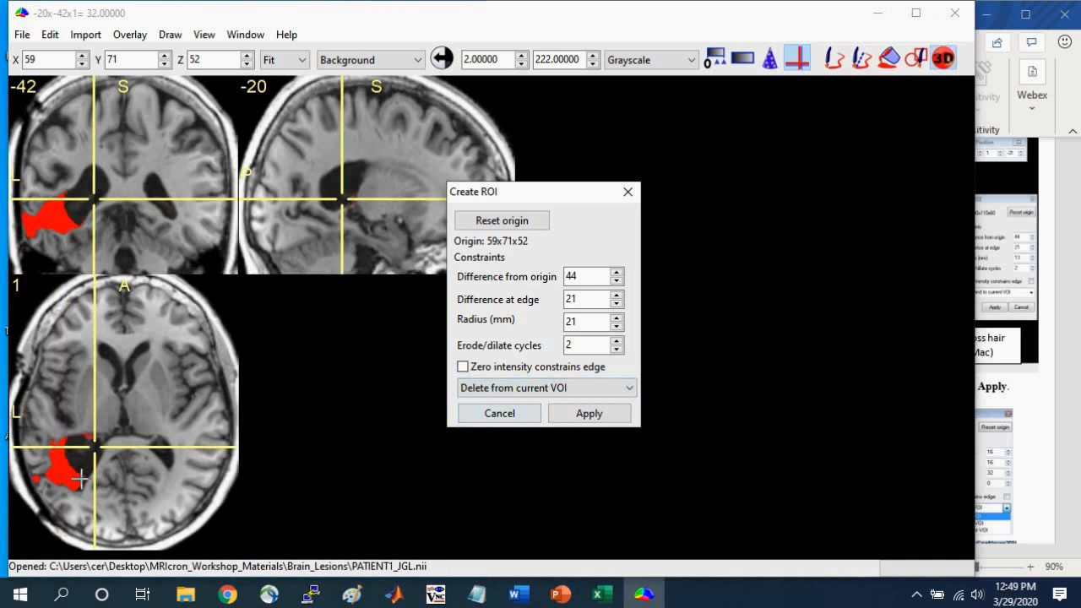
Step: Adjust the radius of the deletion bubble to 14 mm and apply it
{"action": "left_click", "coordinate": [617, 326]}
{"action": "left_click", "coordinate": [618, 326]}
{"action": "left_click", "coordinate": [618, 326]}
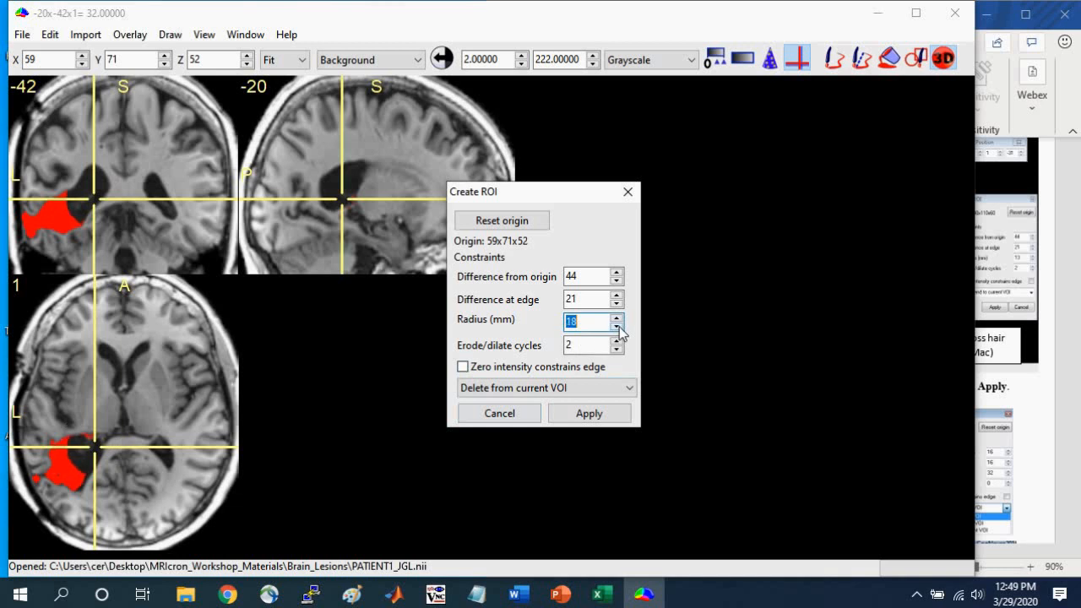
{"action": "left_click", "coordinate": [618, 326]}
{"action": "left_click", "coordinate": [617, 326]}
{"action": "left_click", "coordinate": [617, 326]}
{"action": "left_click", "coordinate": [617, 326]}
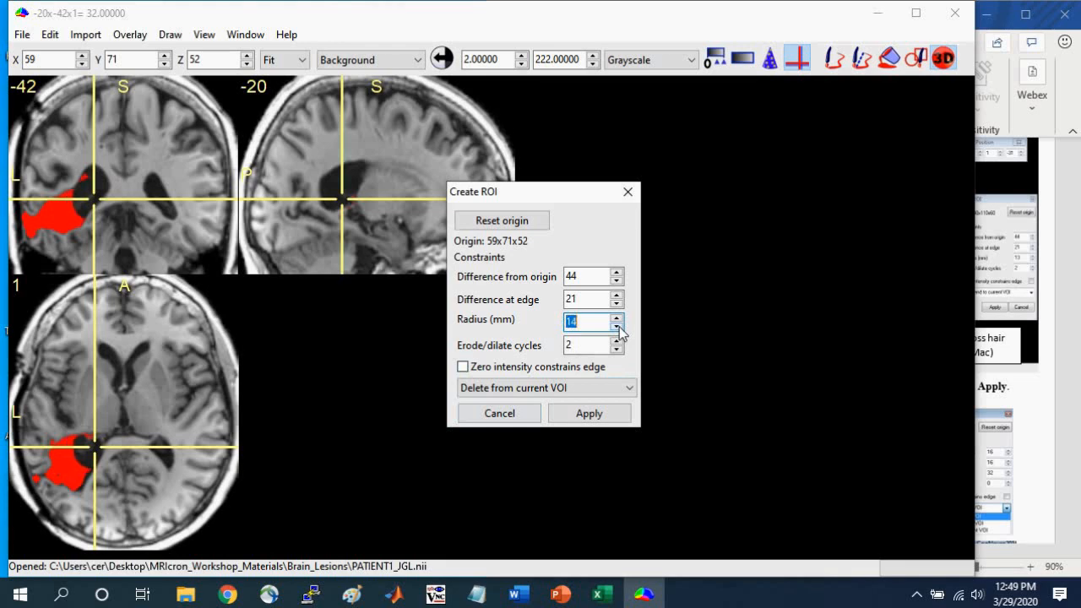
{"action": "left_click", "coordinate": [617, 326]}
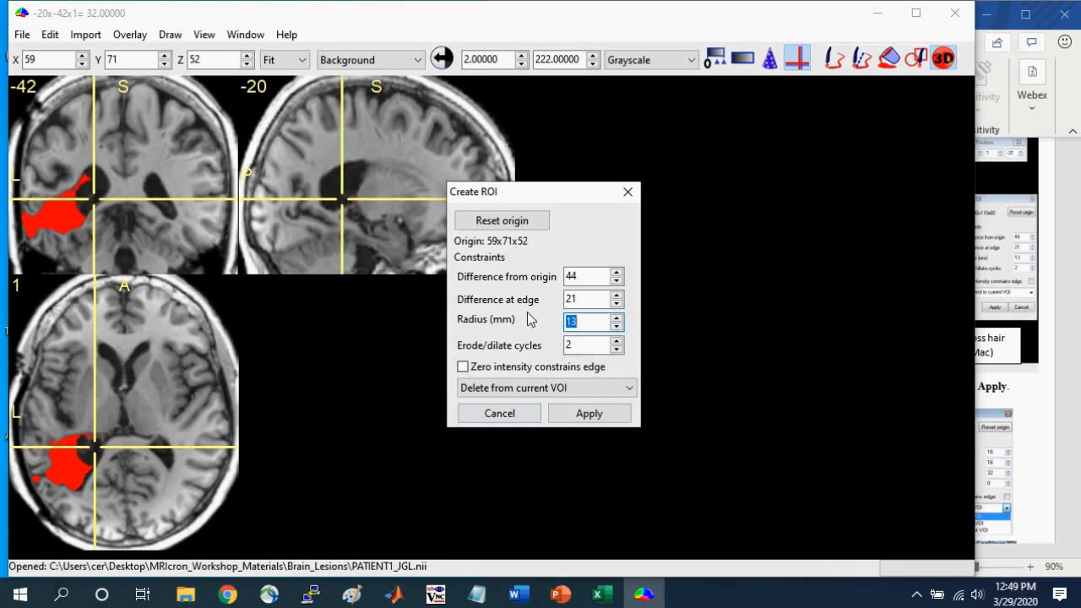
{"action": "left_click", "coordinate": [618, 327]}
{"action": "left_click", "coordinate": [617, 326]}
{"action": "left_click", "coordinate": [618, 326]}
{"action": "left_click", "coordinate": [617, 320]}
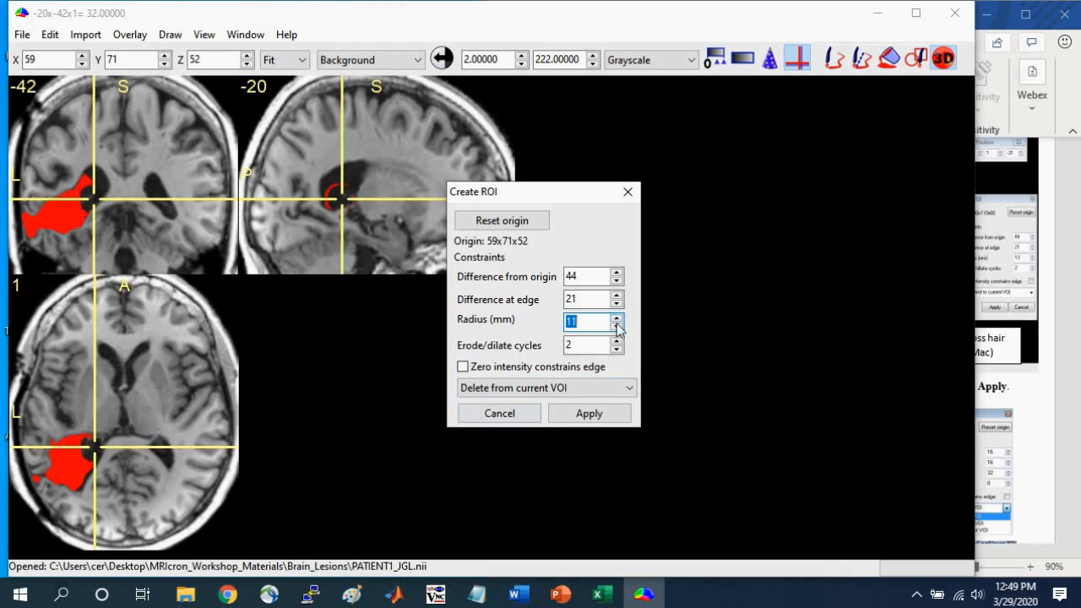
{"action": "left_click", "coordinate": [617, 320]}
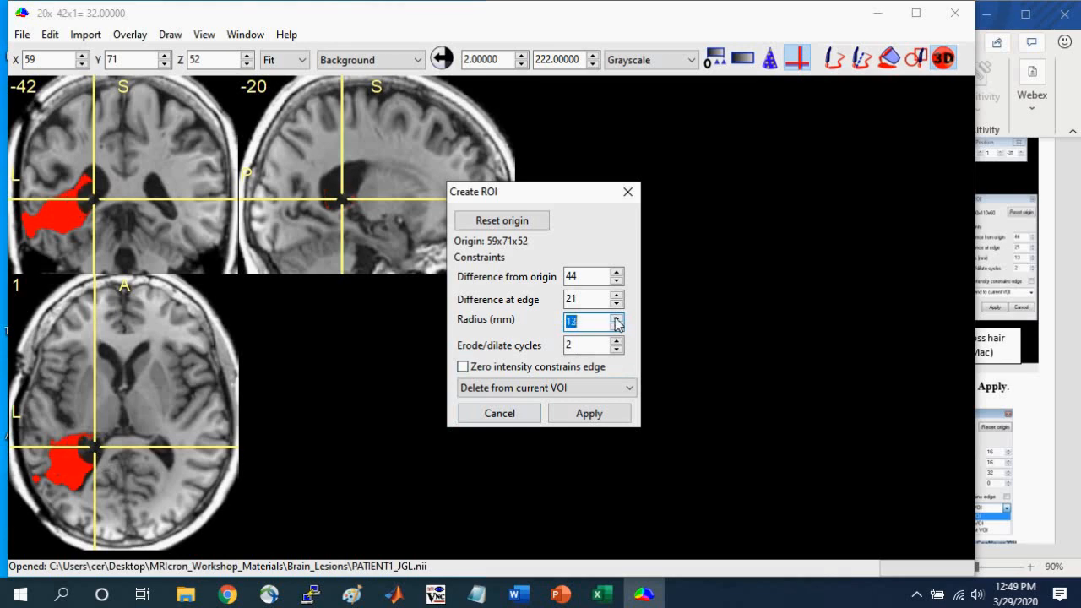
{"action": "left_click", "coordinate": [617, 320]}
{"action": "left_click", "coordinate": [616, 320]}
{"action": "left_click", "coordinate": [588, 413]}
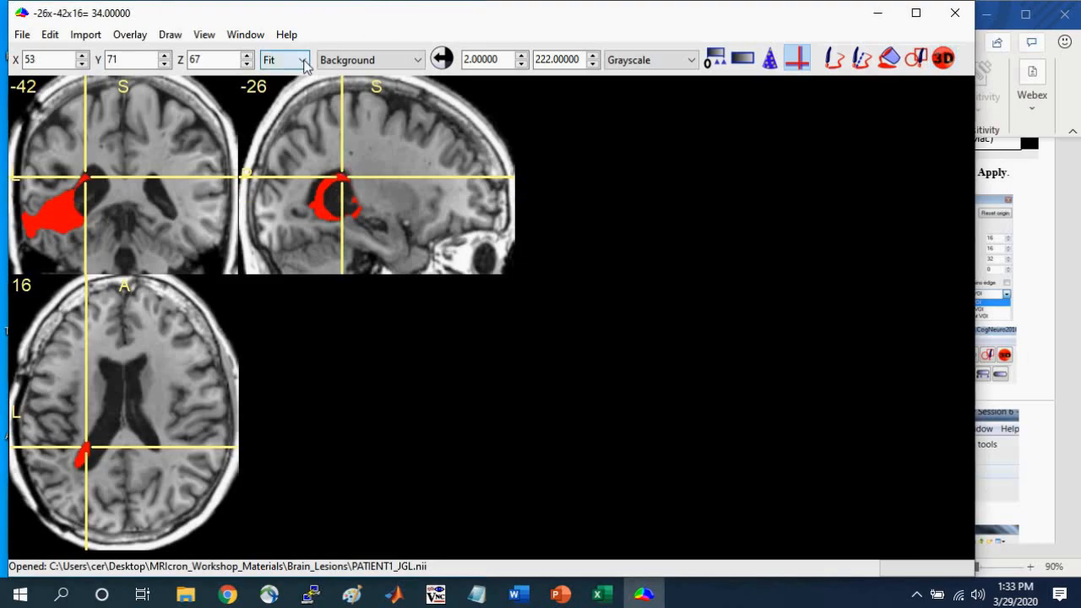
Step: At x4 magnification, delete a 9 mm radius bubble from the current VOI at MNI coordinates -24, -42, 16
{"action": "left_click", "coordinate": [281, 63]}
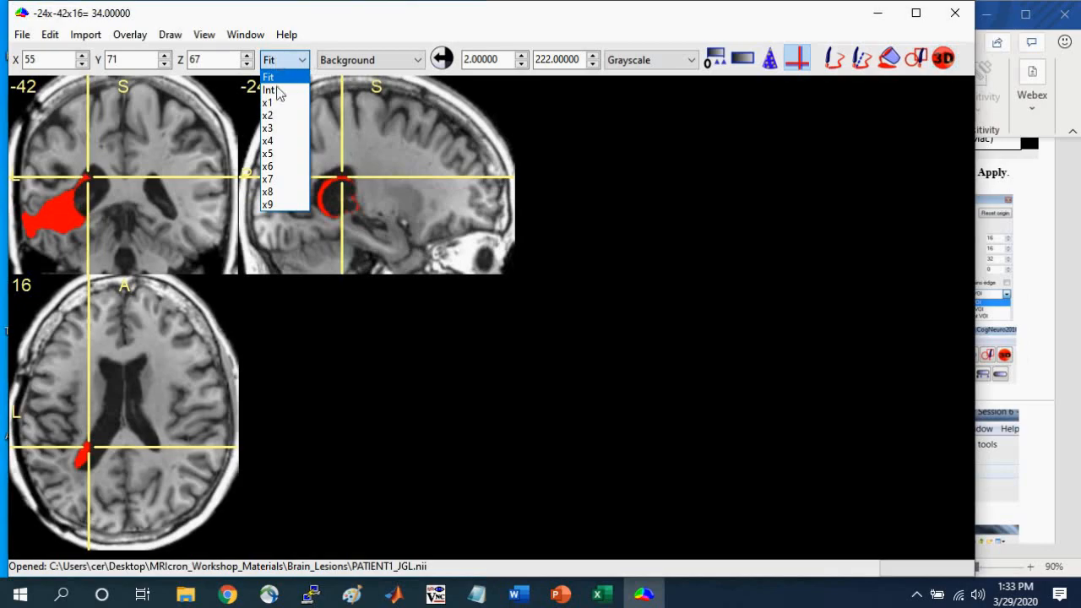
{"action": "left_click", "coordinate": [273, 142]}
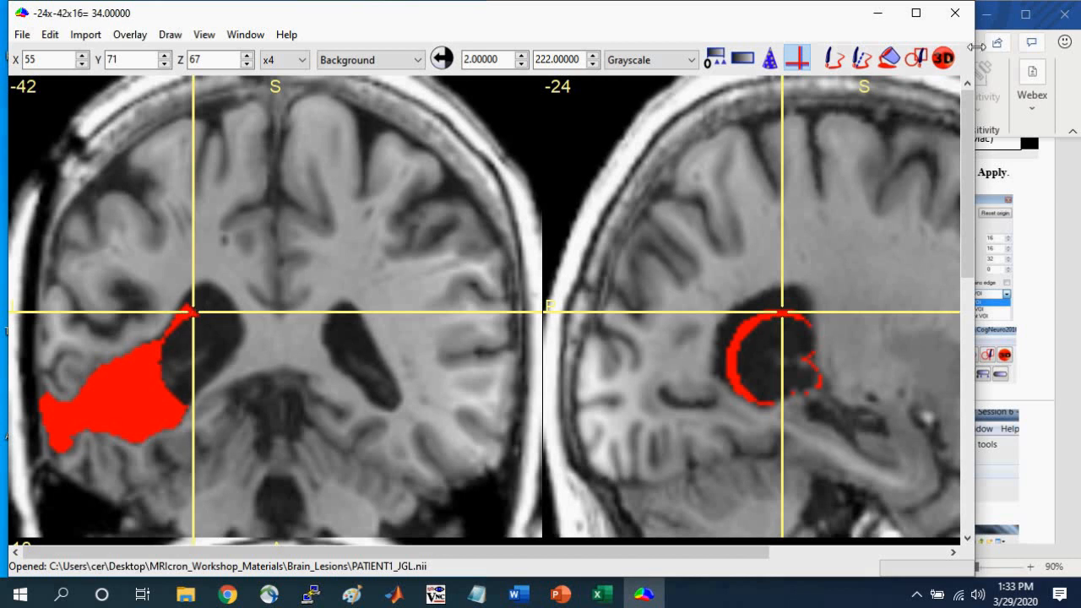
{"action": "left_click", "coordinate": [944, 62]}
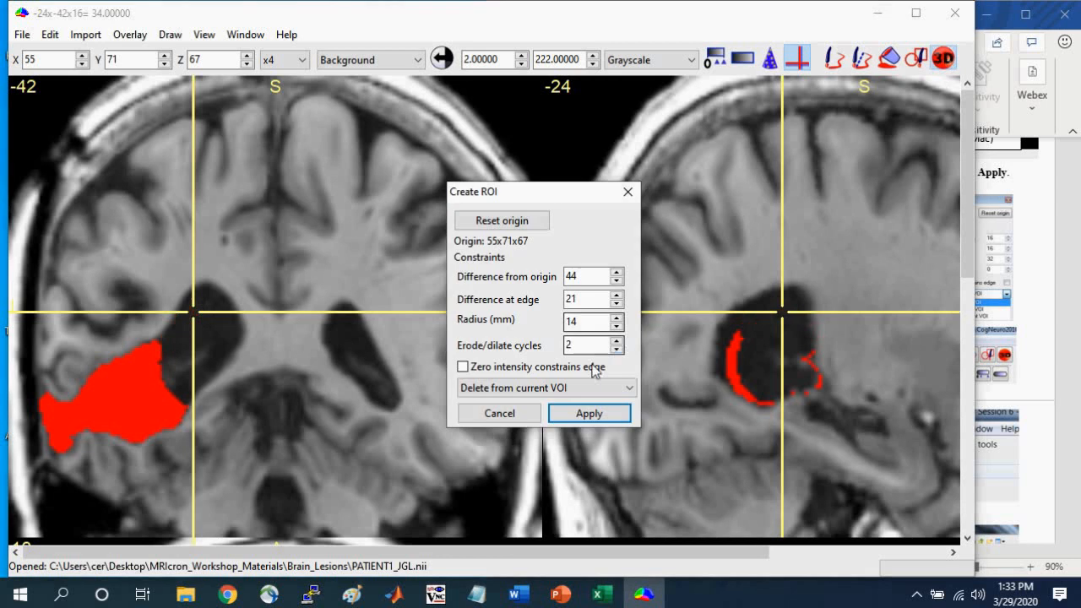
{"action": "left_click", "coordinate": [617, 349]}
{"action": "left_click", "coordinate": [617, 327]}
{"action": "left_click", "coordinate": [617, 327]}
{"action": "left_click", "coordinate": [617, 327]}
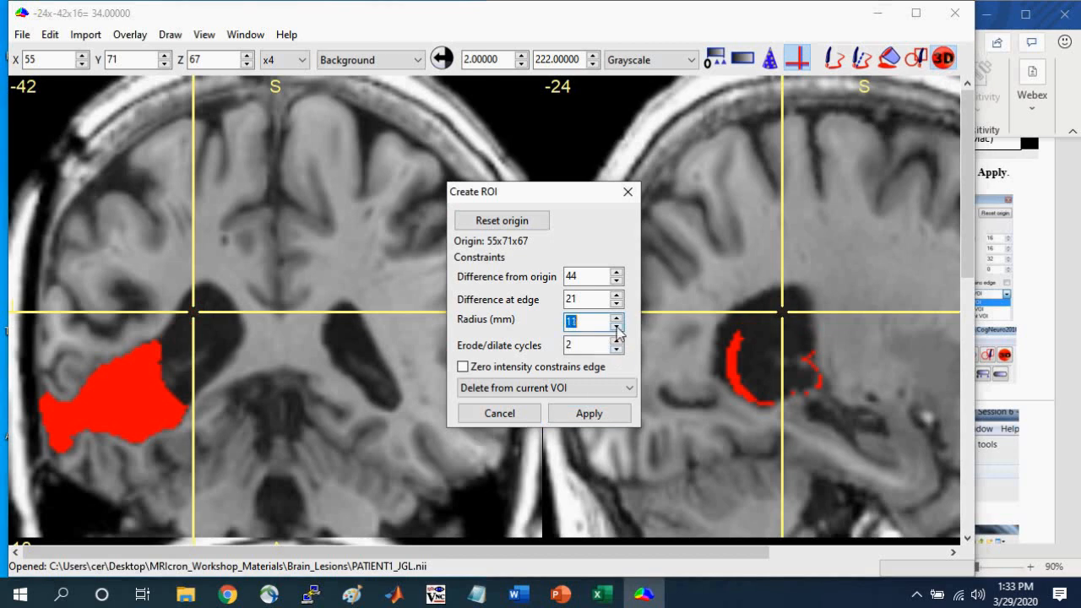
{"action": "left_click", "coordinate": [617, 327]}
{"action": "left_click", "coordinate": [617, 327]}
{"action": "left_click", "coordinate": [617, 327]}
{"action": "left_click", "coordinate": [617, 327]}
{"action": "left_click", "coordinate": [616, 327]}
{"action": "left_click", "coordinate": [617, 326]}
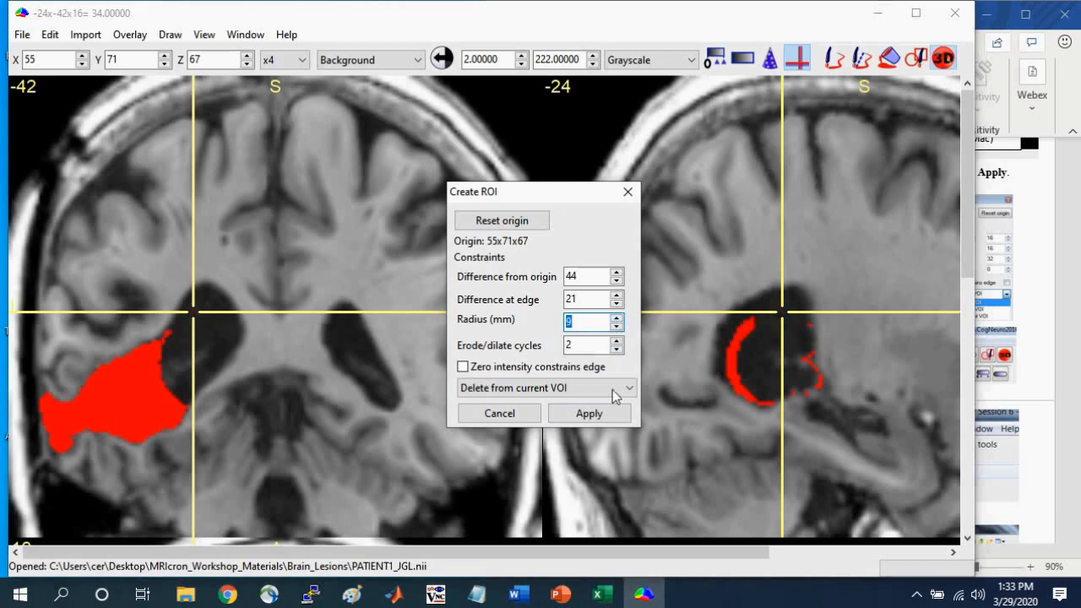
{"action": "left_click", "coordinate": [589, 413]}
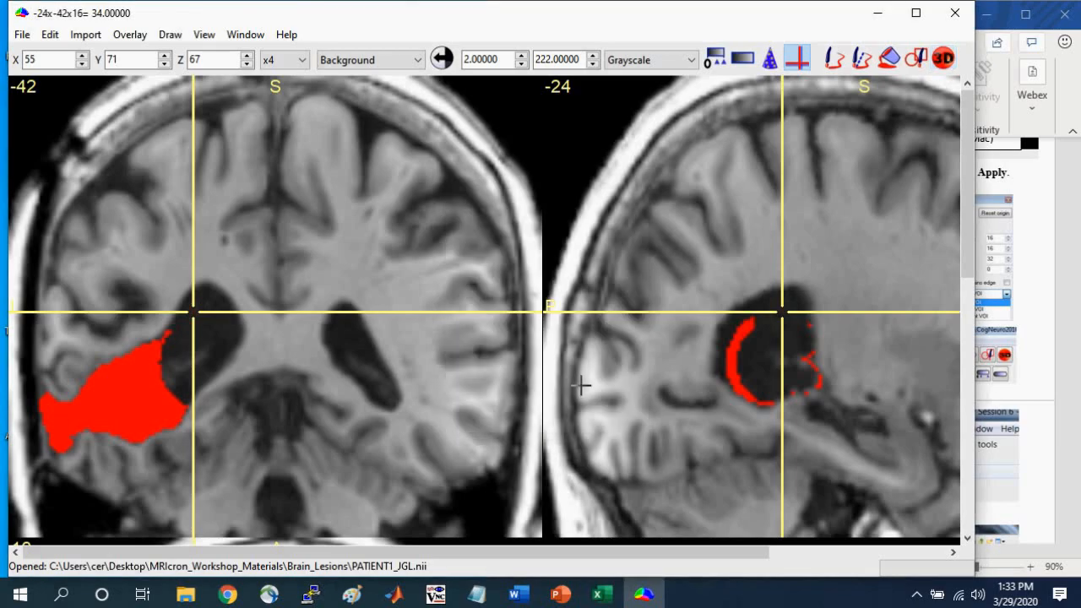
Step: Review the drawn lesion at MNI coordinates -47, -42, -1, at fitted size and at x4 magnification
{"action": "left_click", "coordinate": [286, 59]}
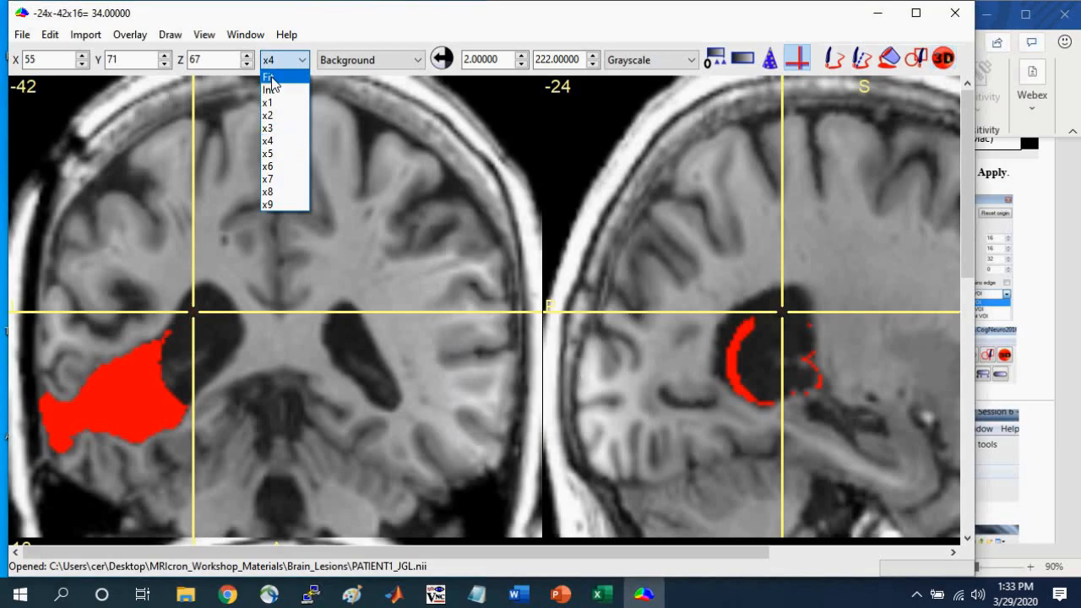
{"action": "left_click", "coordinate": [270, 77]}
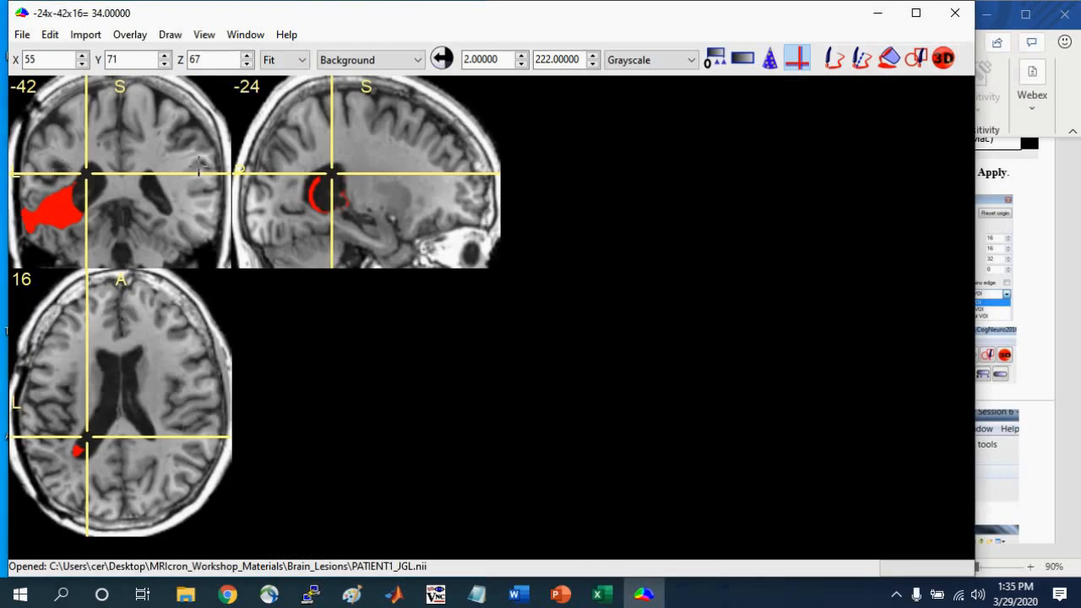
{"action": "left_click", "coordinate": [54, 199]}
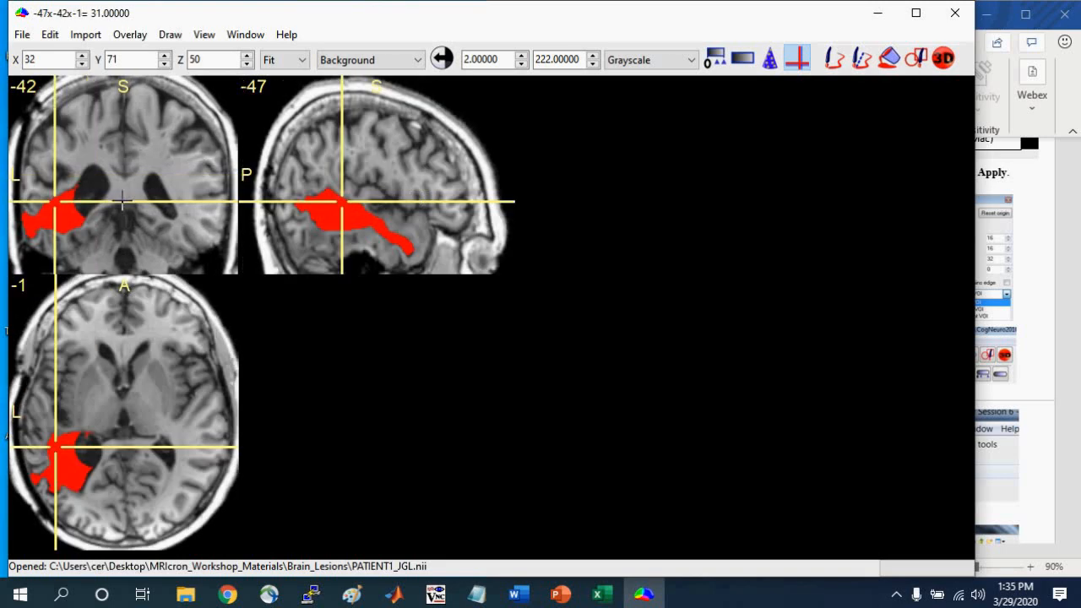
{"action": "left_click", "coordinate": [771, 63]}
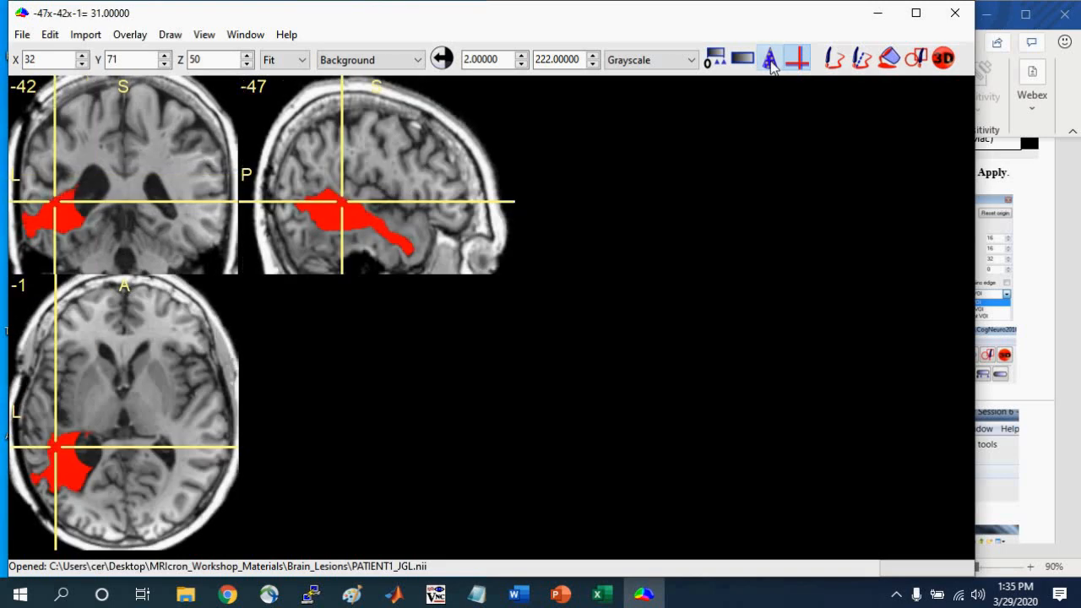
{"action": "left_click", "coordinate": [771, 63]}
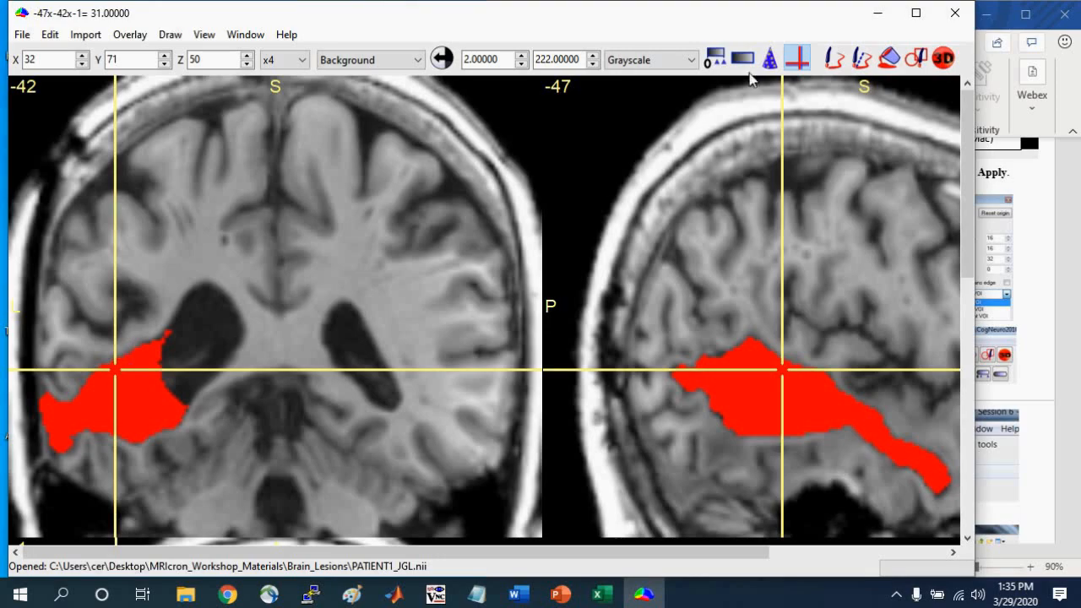
{"action": "left_click", "coordinate": [770, 61]}
{"action": "left_click", "coordinate": [770, 61]}
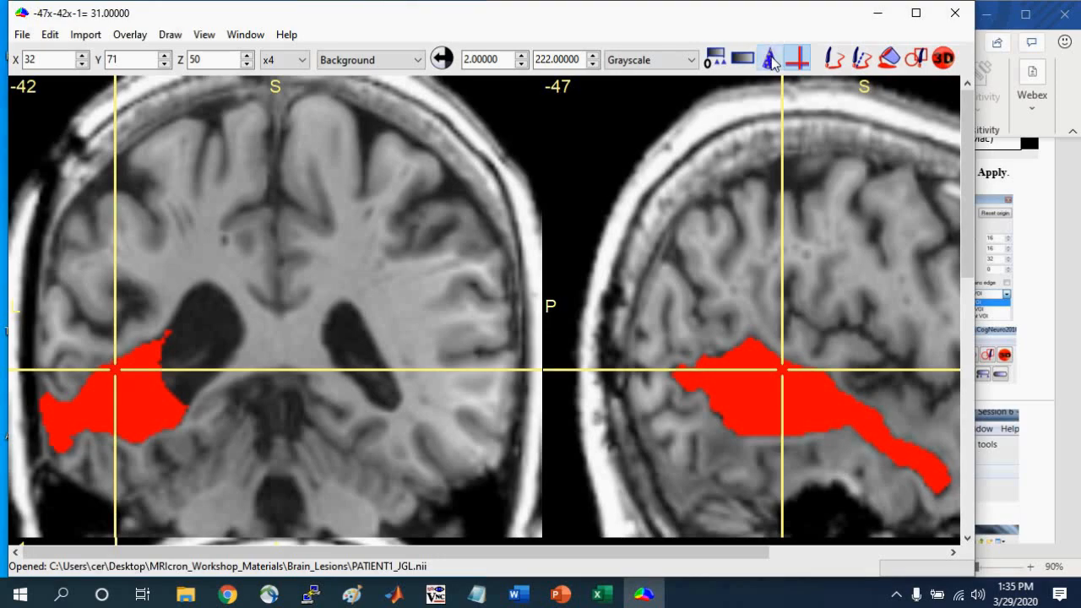
Step: Temporarily hide the red lesion drawing to inspect the underlying brain tissue at MNI coordinates -47, -42, -1
{"action": "left_click", "coordinate": [770, 61]}
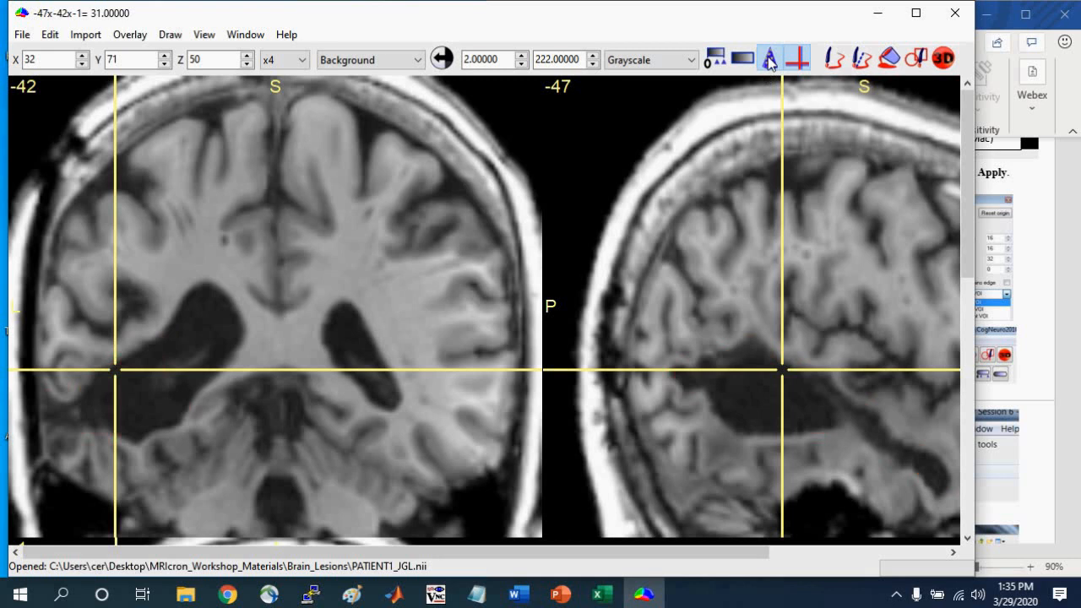
{"action": "left_click", "coordinate": [771, 60]}
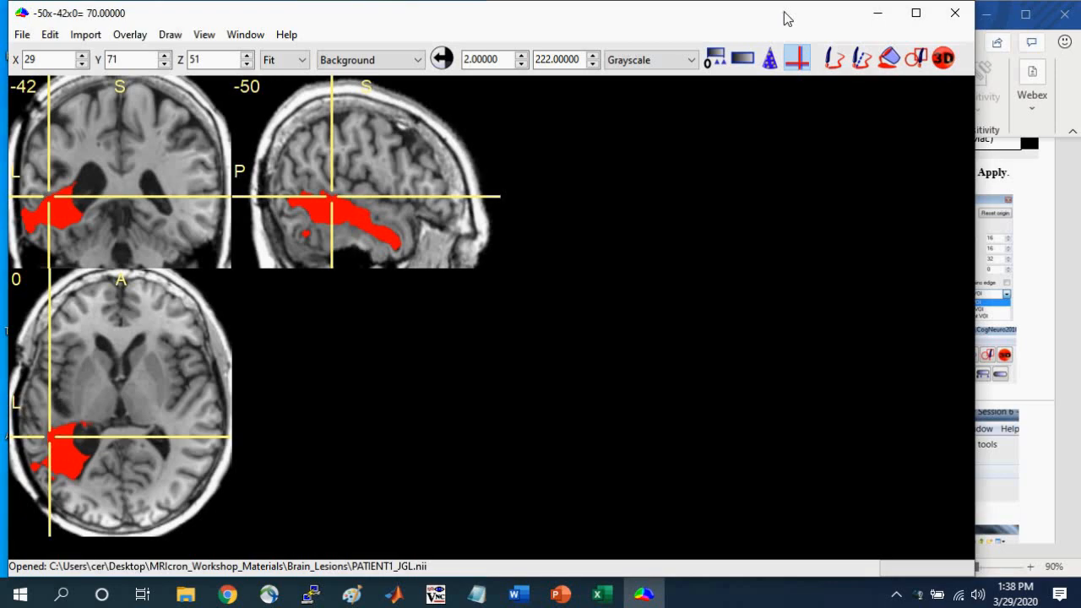
Step: Try freehand Pen strokes above the lesion on the sagittal slice, undo them, and deselect the Pen tool
{"action": "left_click", "coordinate": [834, 60]}
{"action": "mouse_move", "coordinate": [315, 179]}
{"action": "left_mouse_down"}
{"action": "mouse_move", "coordinate": [319, 165]}
{"action": "mouse_move", "coordinate": [406, 201]}
{"action": "mouse_move", "coordinate": [313, 164]}
{"action": "mouse_move", "coordinate": [355, 187]}
{"action": "mouse_move", "coordinate": [344, 179]}
{"action": "left_mouse_up"}
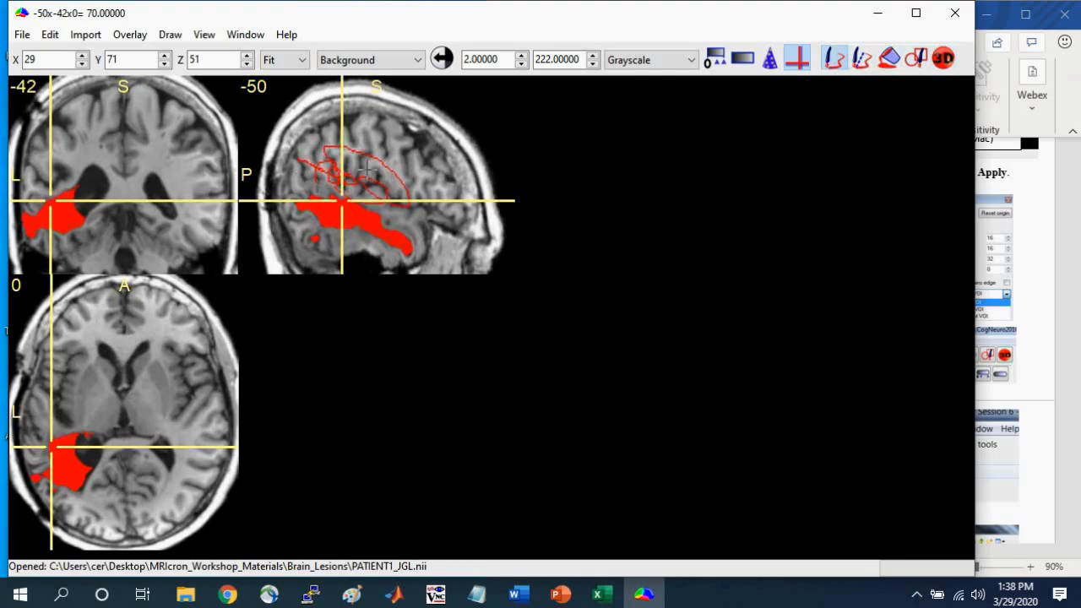
{"action": "key", "text": "ctrl+z"}
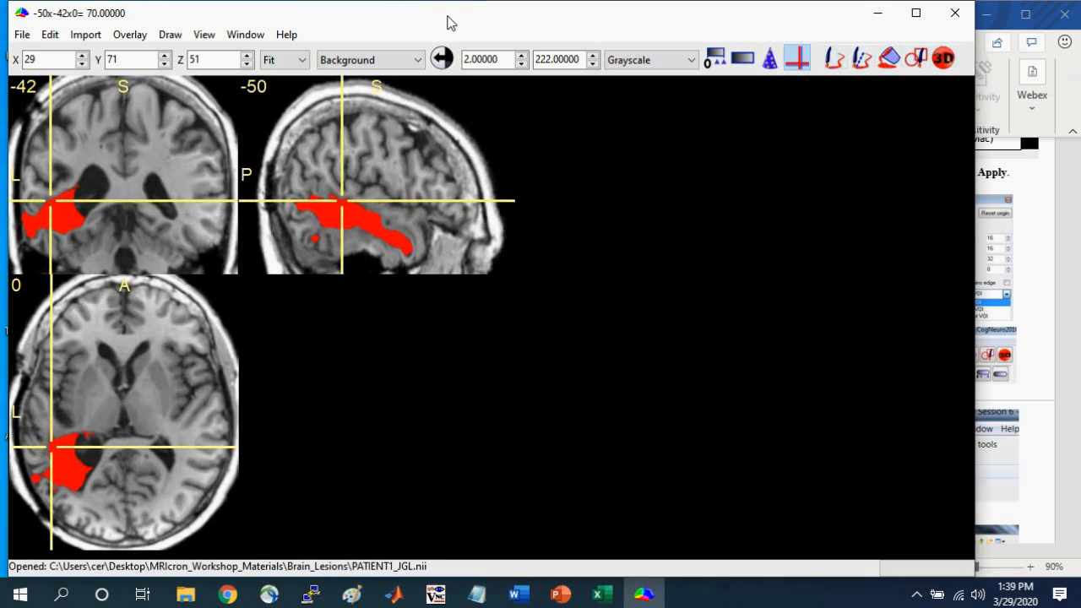
{"action": "left_click", "coordinate": [834, 61]}
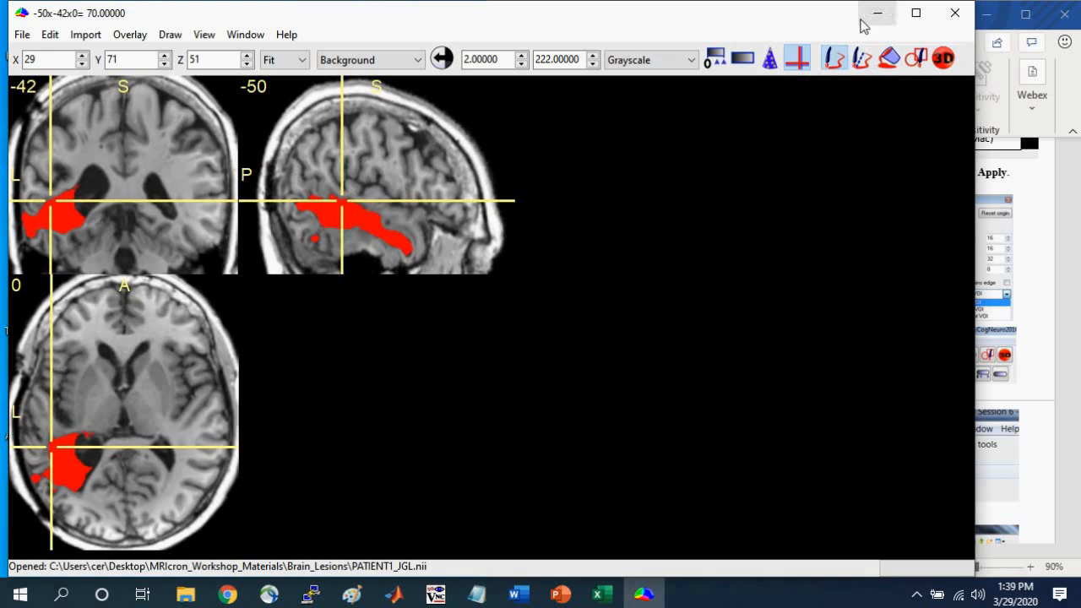
{"action": "left_click", "coordinate": [836, 59]}
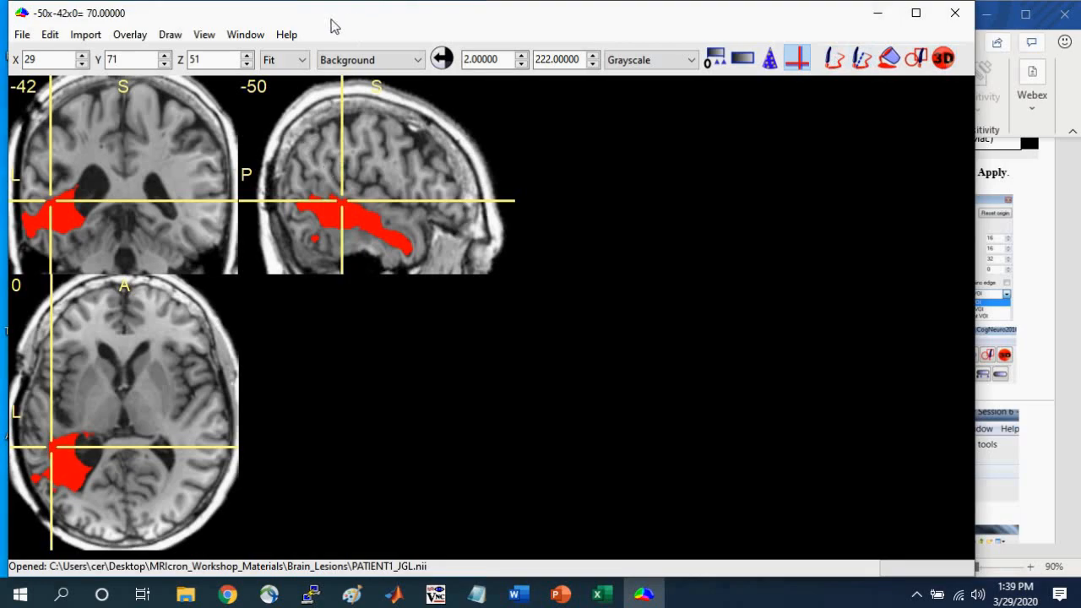
Step: Save the lesion VOI as JGL_LESION in NIfTI (.nii) format in the Brain_Lesions folder
{"action": "left_click", "coordinate": [167, 35]}
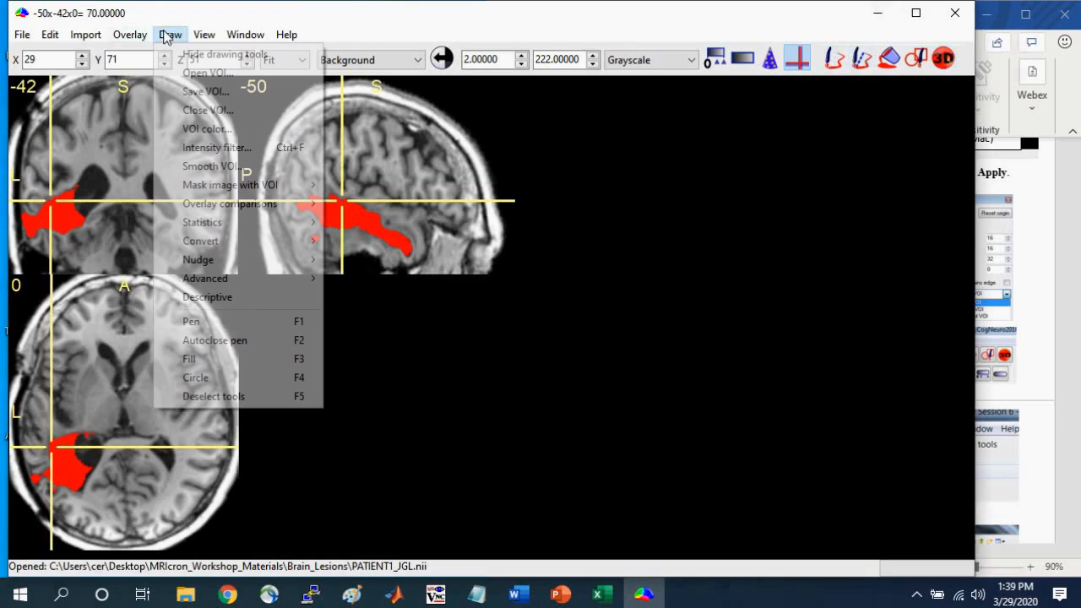
{"action": "left_click", "coordinate": [205, 93]}
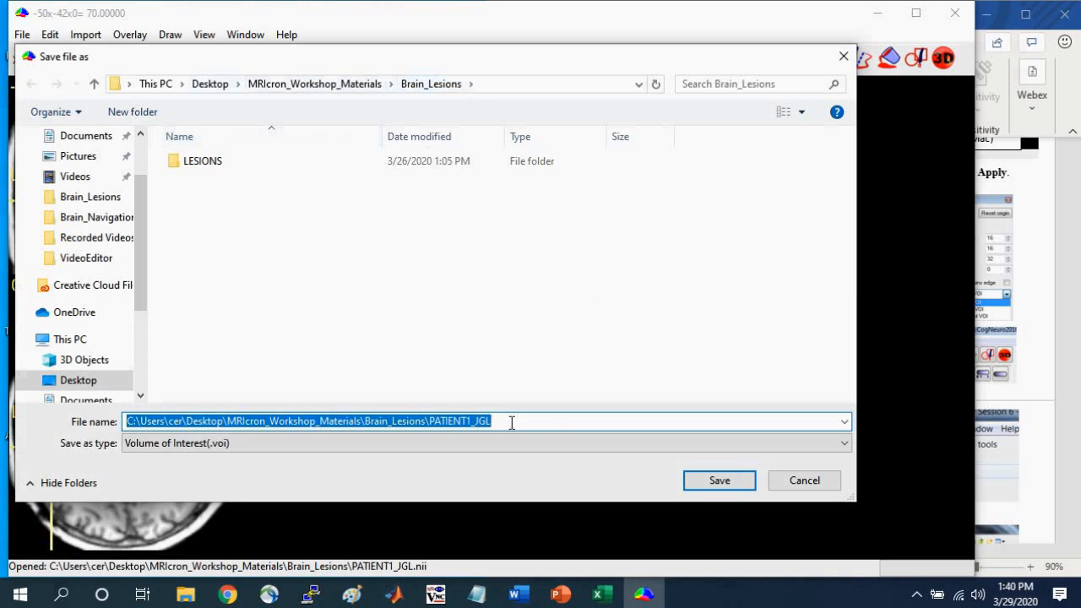
{"action": "left_click_drag", "start_coordinate": [511, 423], "coordinate": [128, 384]}
{"action": "type", "text": "J"}
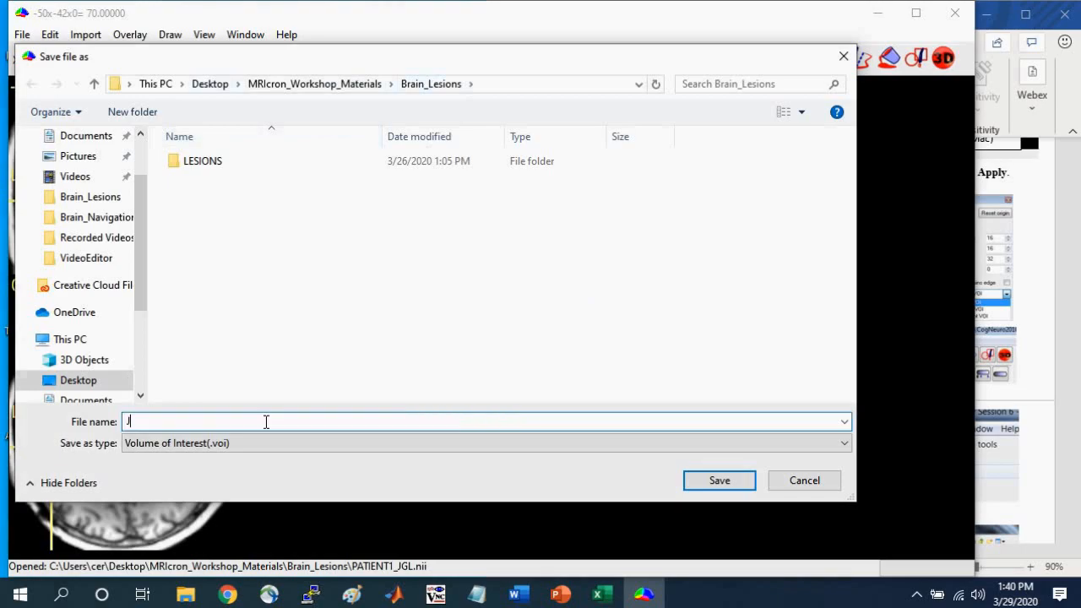
{"action": "type", "text": "GL_LESION"}
{"action": "left_click", "coordinate": [701, 448]}
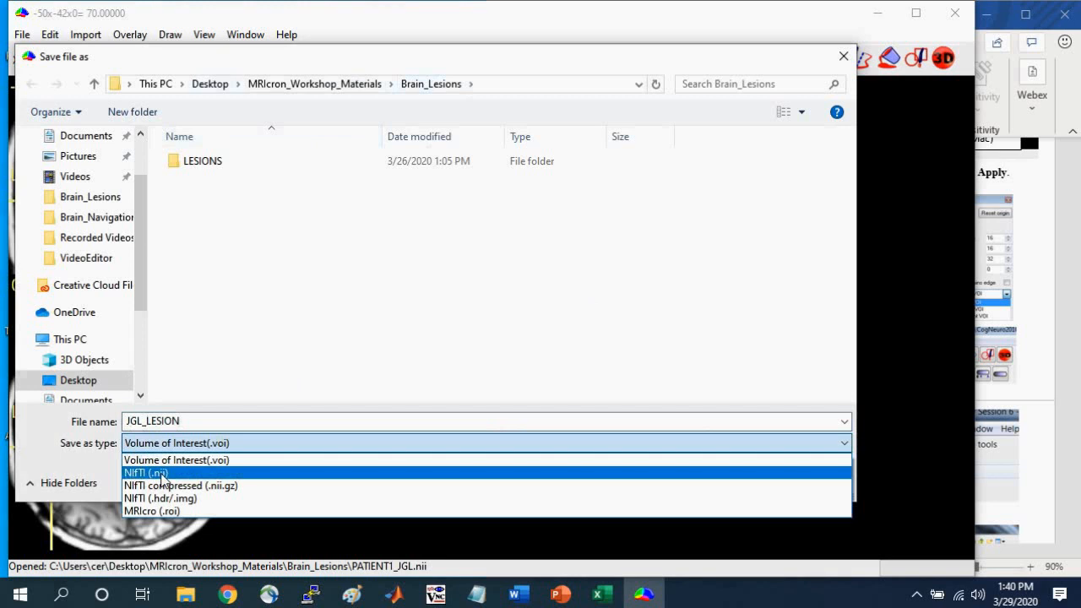
{"action": "left_click", "coordinate": [163, 475]}
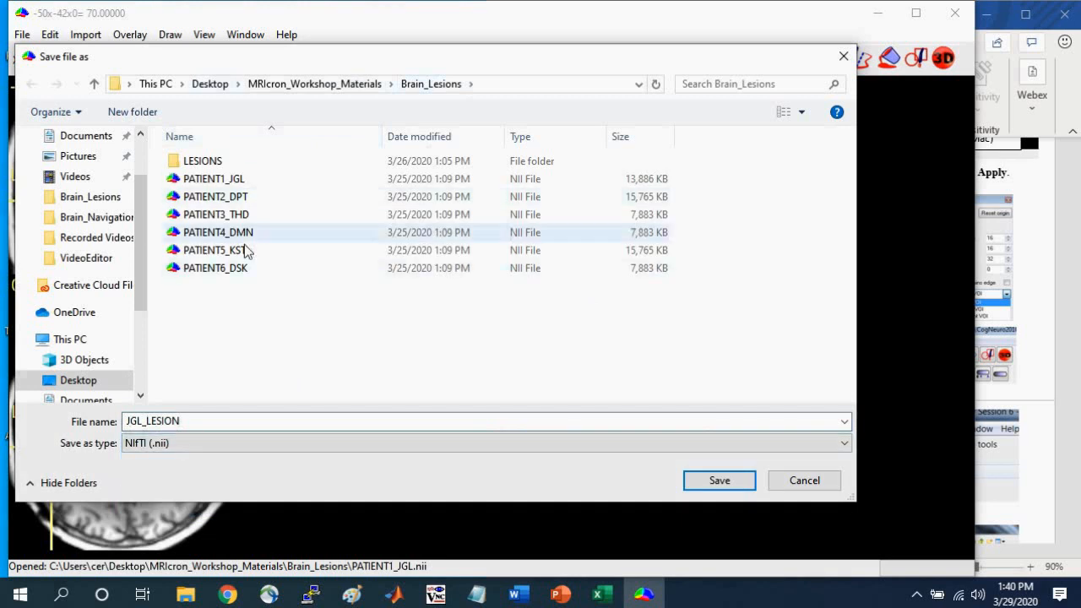
{"action": "left_click", "coordinate": [735, 485]}
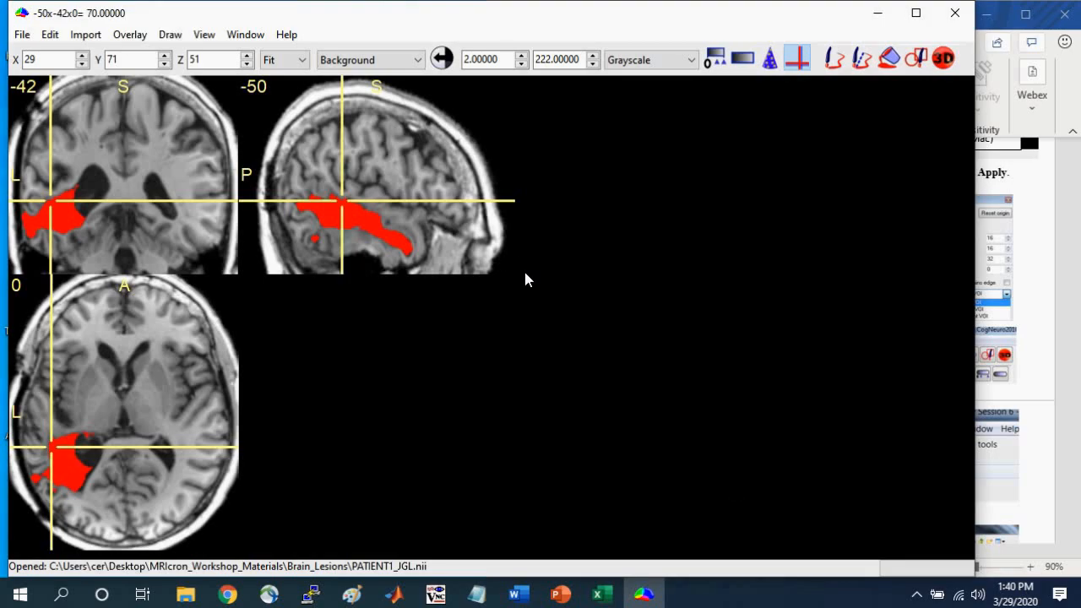
Step: Close the lesion VOI so that only the patient's brain scan is displayed
{"action": "left_click", "coordinate": [171, 38]}
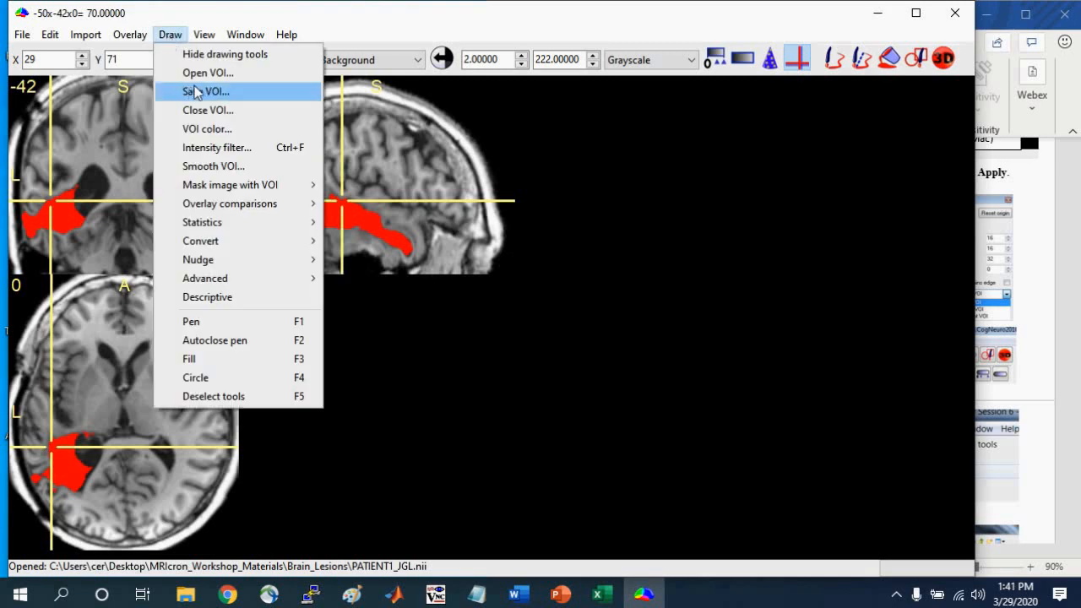
{"action": "left_click", "coordinate": [176, 14]}
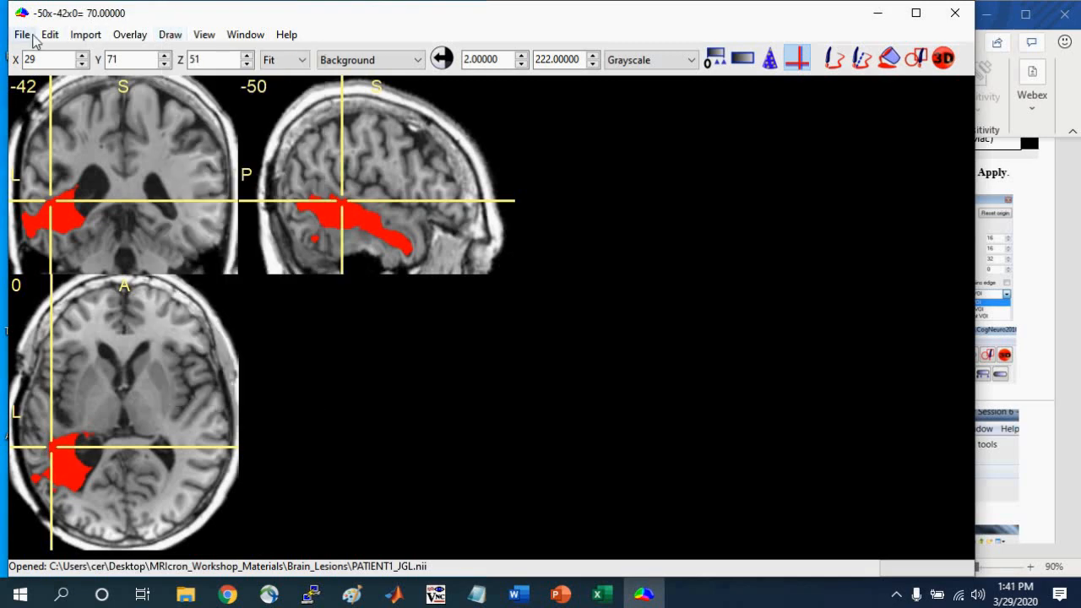
{"action": "left_click", "coordinate": [34, 39]}
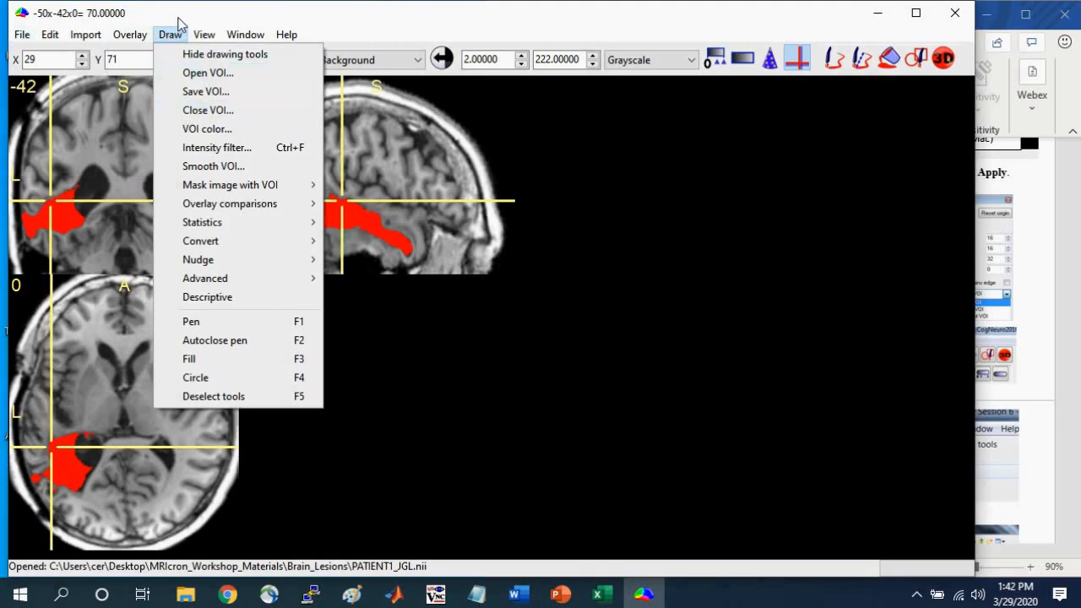
{"action": "left_click", "coordinate": [207, 110]}
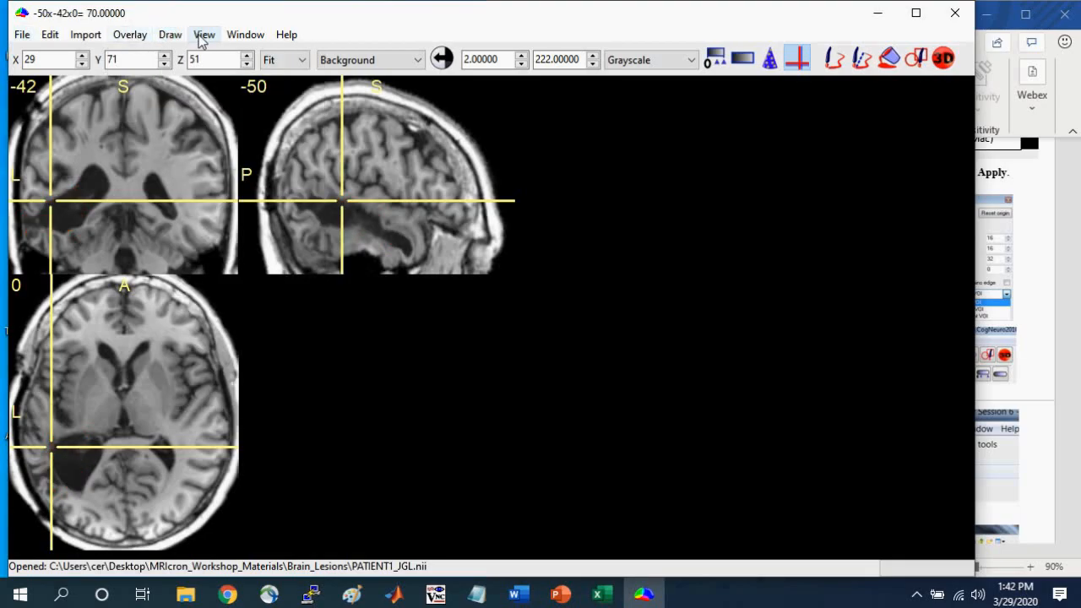
Step: Open the saved JGL_LESION drawing as a VOI, with Neuroimaging as the file type
{"action": "left_click", "coordinate": [171, 38]}
{"action": "left_click", "coordinate": [194, 74]}
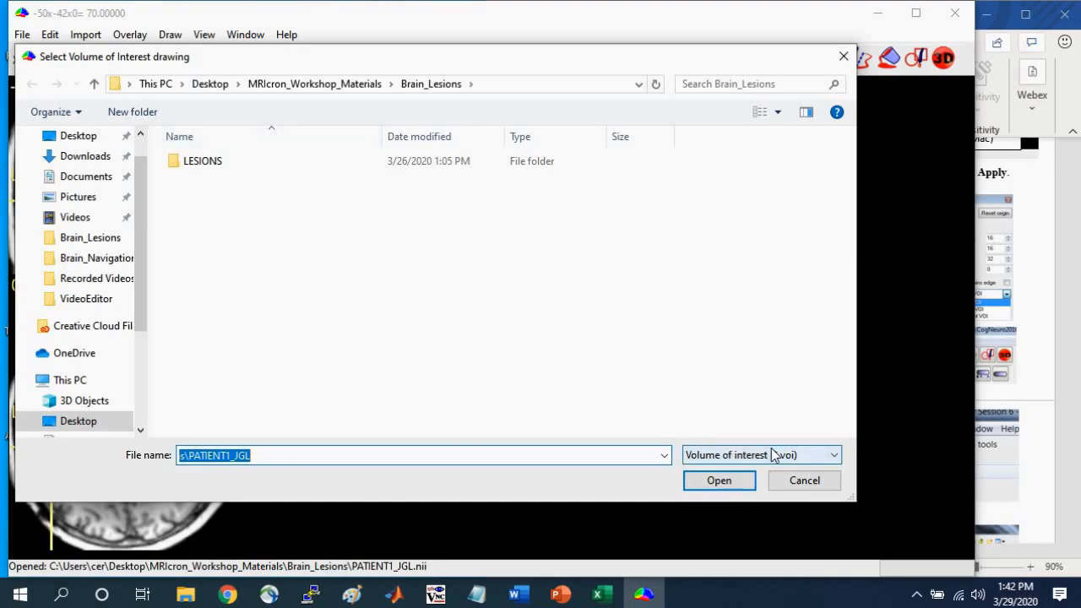
{"action": "left_click", "coordinate": [775, 455]}
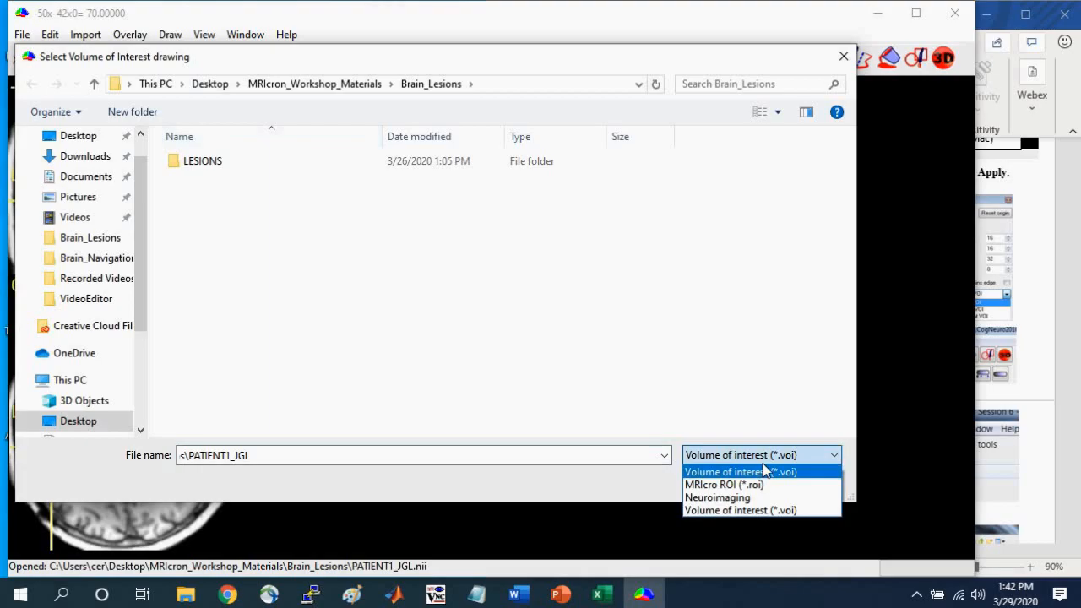
{"action": "left_click", "coordinate": [717, 498]}
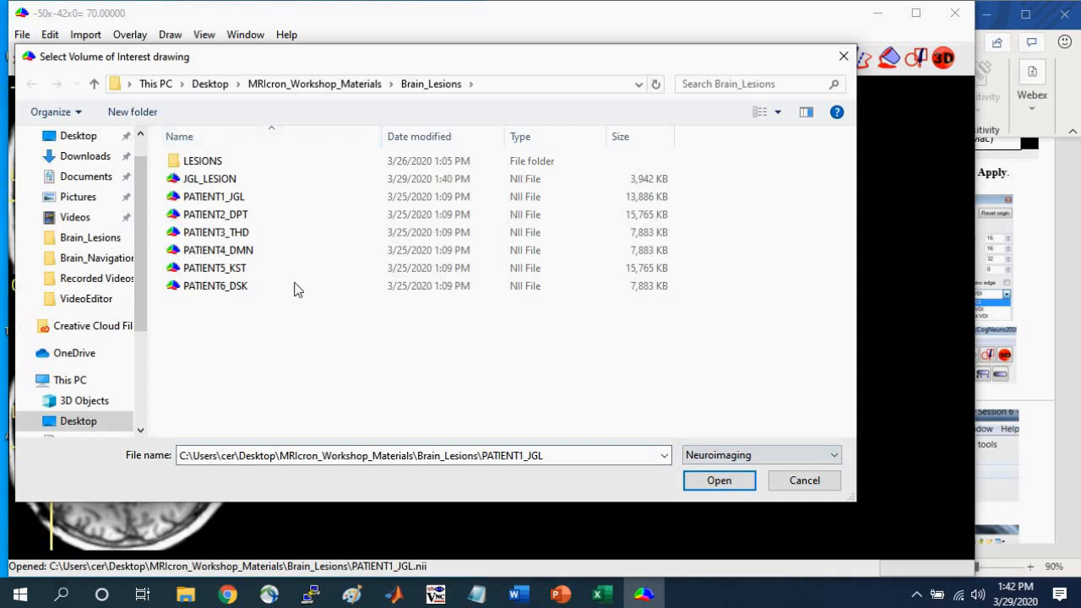
{"action": "left_click", "coordinate": [243, 183]}
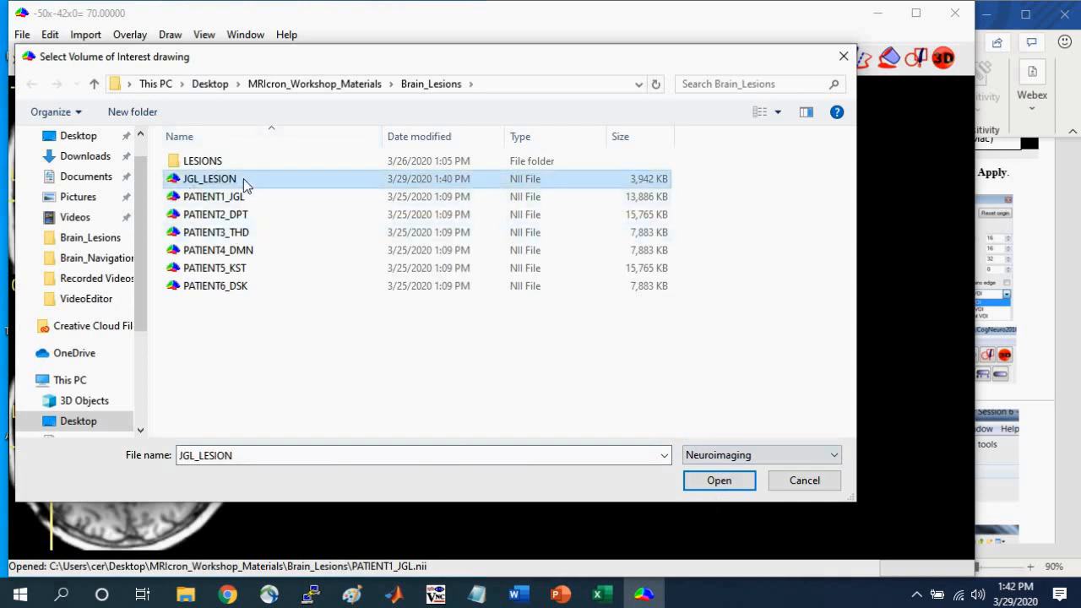
{"action": "left_click", "coordinate": [717, 481]}
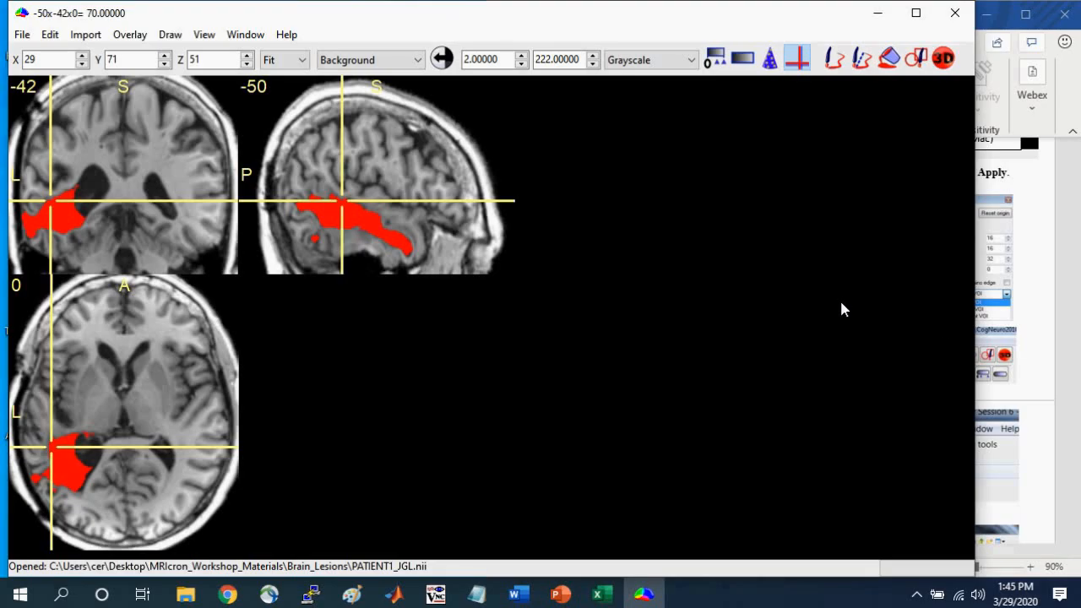
Step: Switch to the Lesion Drawing Guide in Word and read from saving and opening a lesion to the optional JGL Drawing Guide
{"action": "left_click", "coordinate": [1056, 286]}
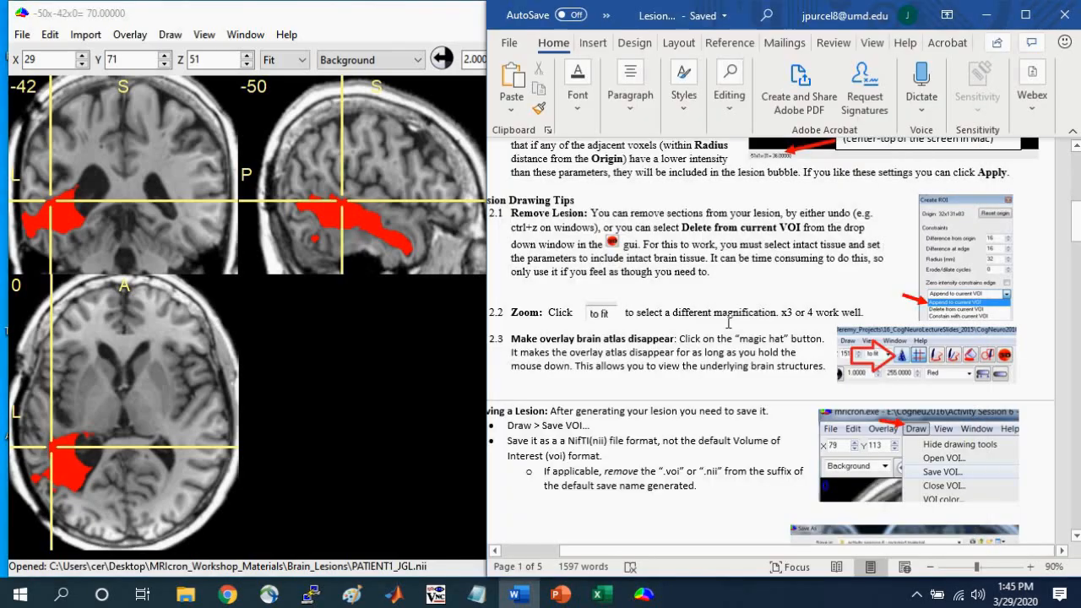
{"action": "scroll", "coordinate": [728, 322], "scroll_direction": "down", "scroll_amount": 3}
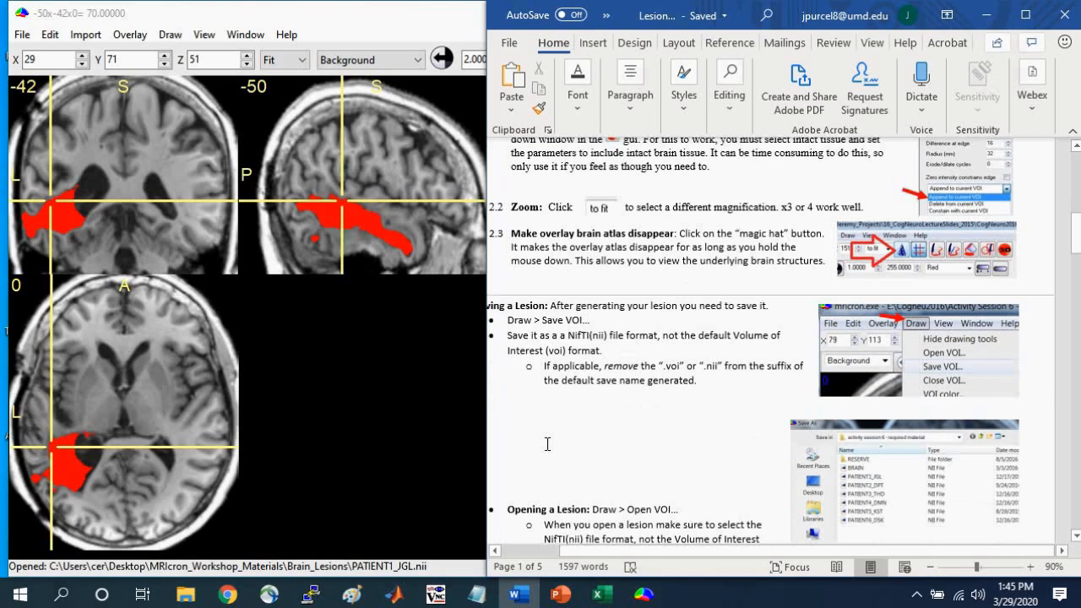
{"action": "left_click", "coordinate": [535, 550]}
{"action": "scroll", "coordinate": [623, 311], "scroll_direction": "down", "scroll_amount": 6}
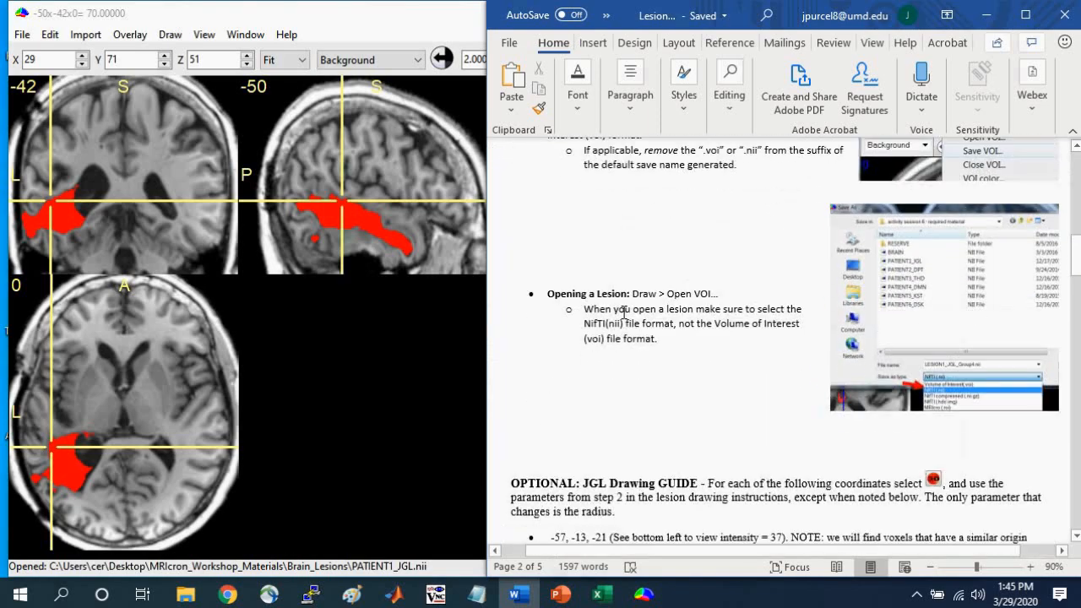
{"action": "scroll", "coordinate": [624, 314], "scroll_direction": "down", "scroll_amount": 6}
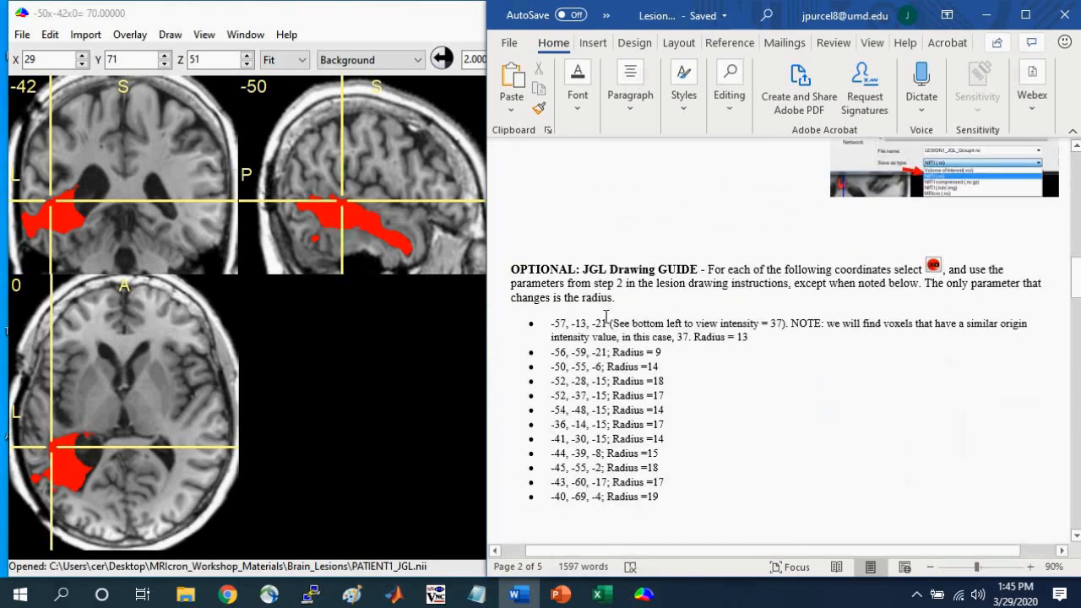
{"action": "scroll", "coordinate": [607, 314], "scroll_direction": "down", "scroll_amount": 1}
{"action": "scroll", "coordinate": [610, 347], "scroll_direction": "up", "scroll_amount": 1}
Step: Review the JGL Drawing Guide's list of MNI coordinates and radii, and continue to the "Draw your own lesion" section
{"action": "left_click_drag", "start_coordinate": [548, 325], "coordinate": [610, 323]}
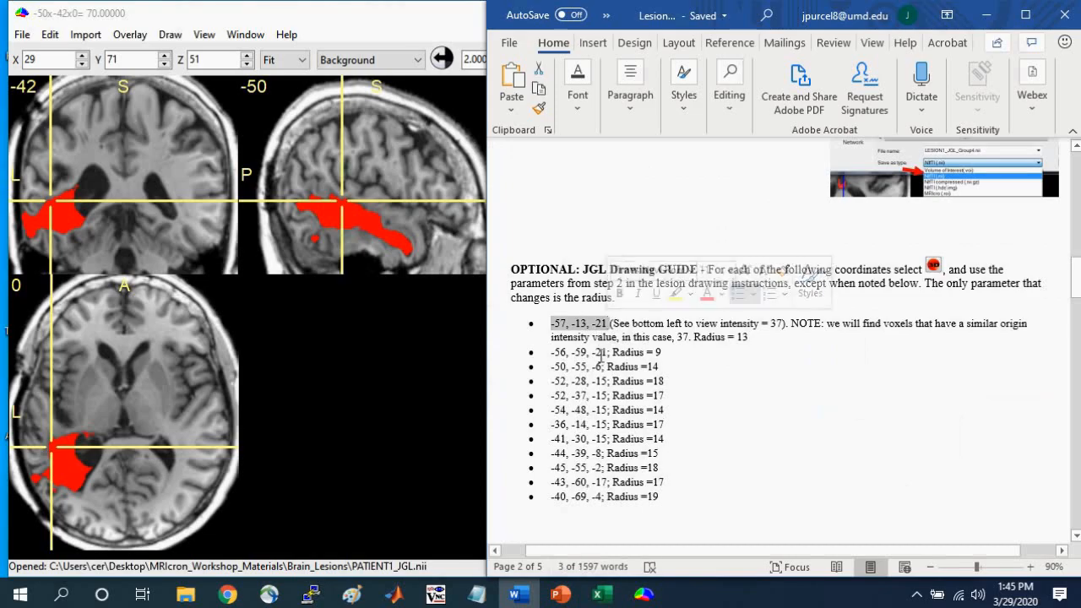
{"action": "left_click_drag", "start_coordinate": [764, 331], "coordinate": [607, 317]}
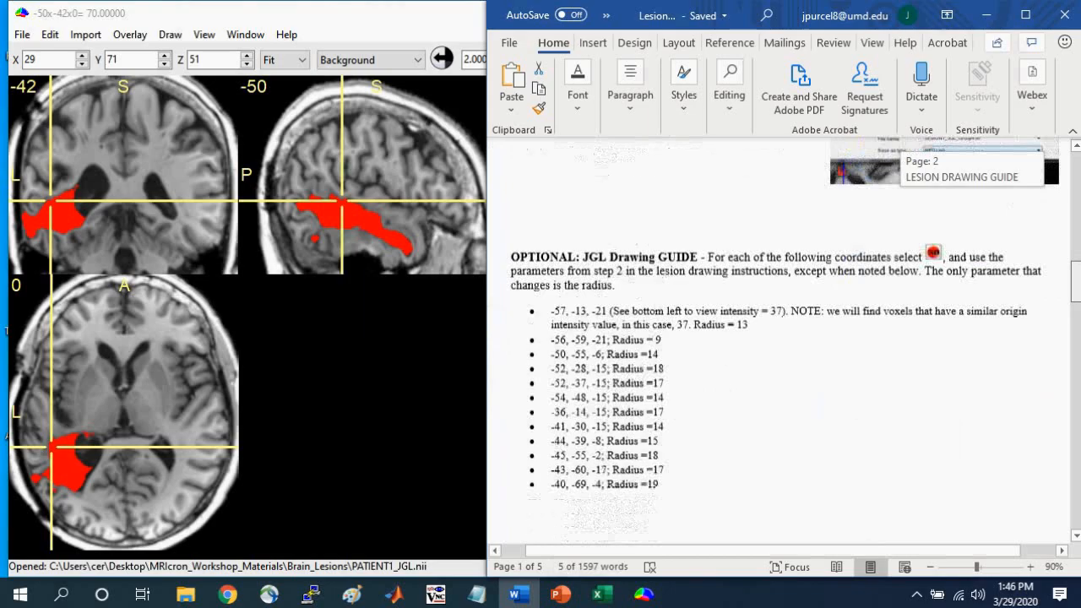
{"action": "left_click_drag", "start_coordinate": [1077, 277], "coordinate": [1077, 288]}
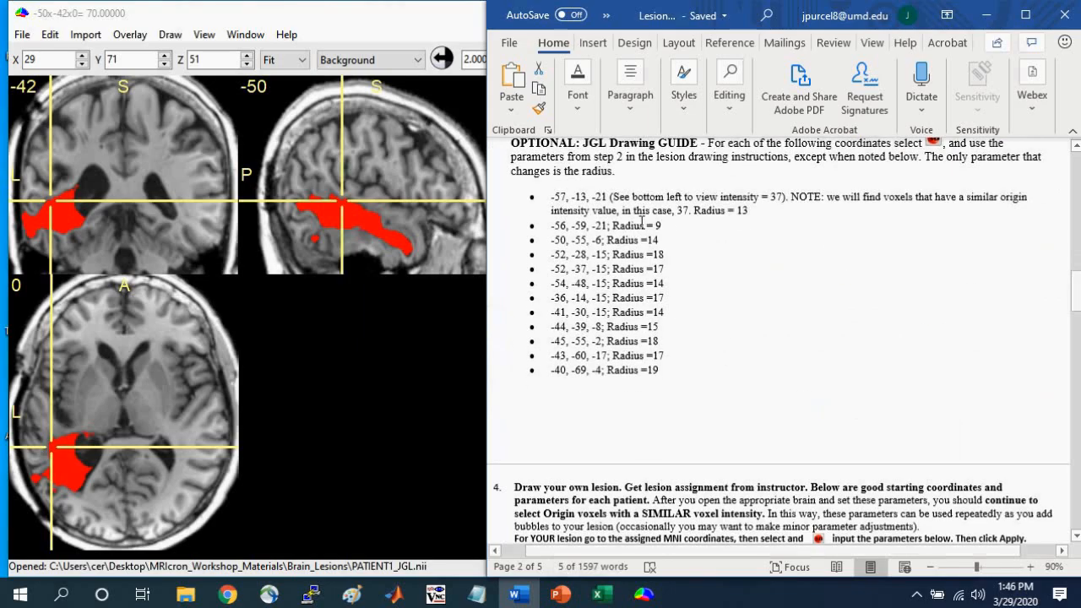
{"action": "left_click_drag", "start_coordinate": [678, 226], "coordinate": [550, 227]}
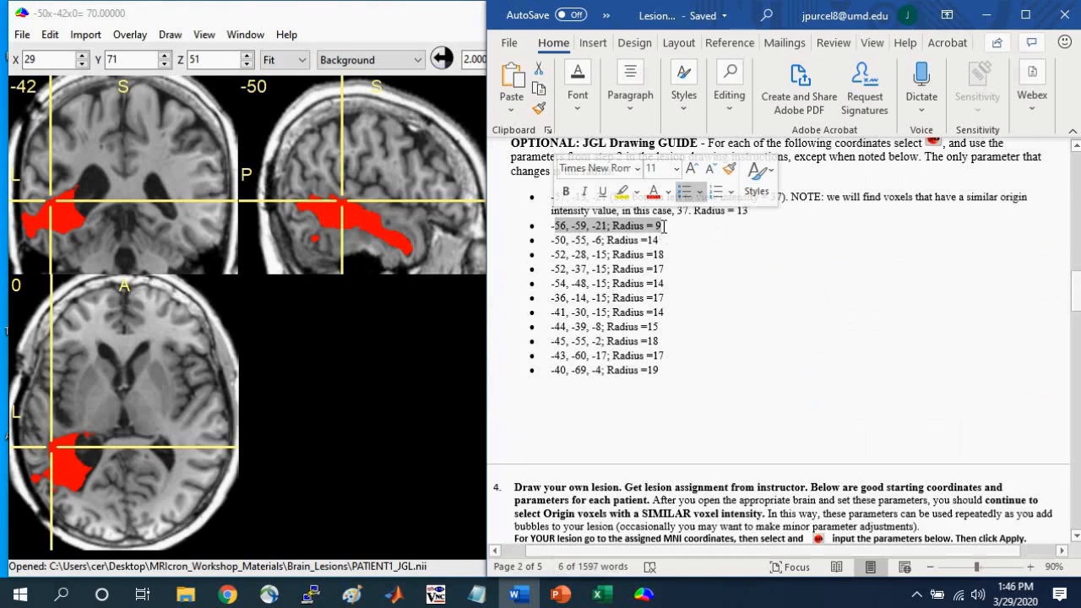
{"action": "left_click", "coordinate": [676, 284]}
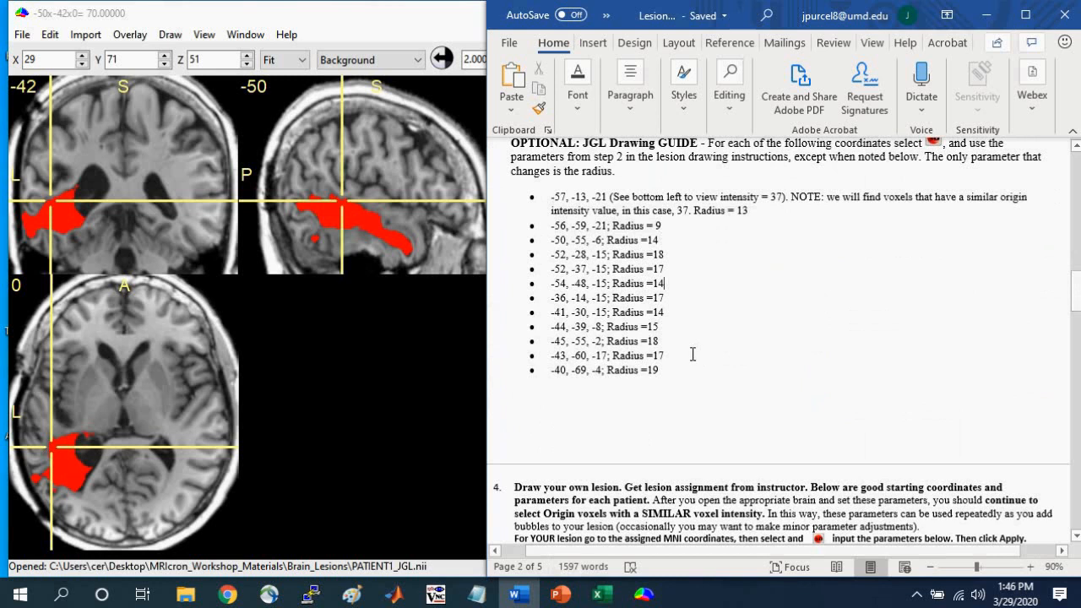
{"action": "key", "text": "alt+Tab"}
{"action": "left_click", "coordinate": [1030, 194]}
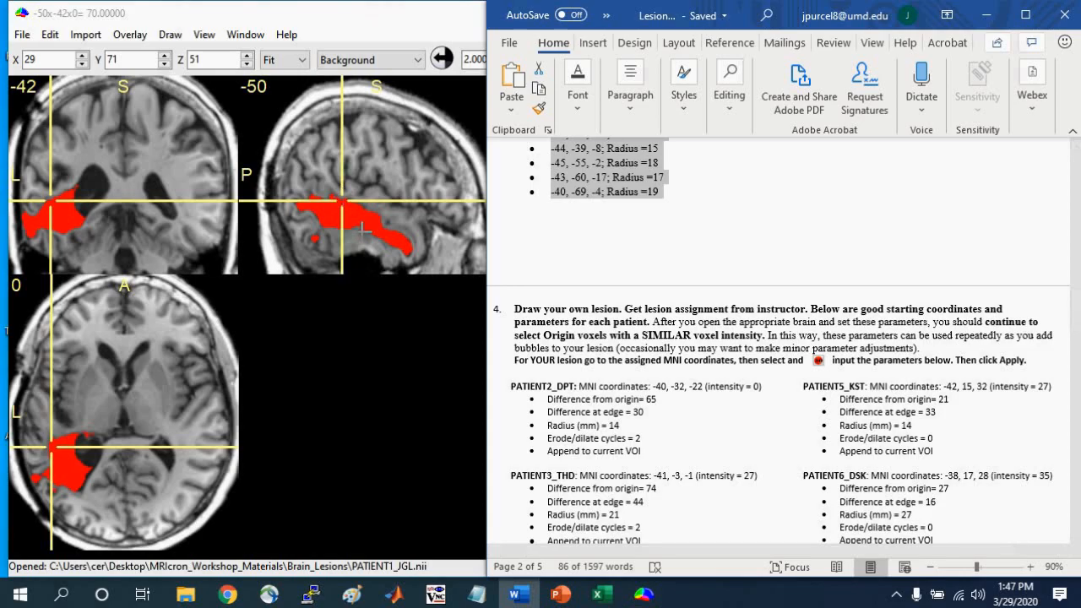
Step: Add LESION1_JGL from the LESIONS folder as an overlay on the patient's brain scan with the drawn lesion
{"action": "mouse_move", "coordinate": [62, 192]}
{"action": "left_mouse_down"}
{"action": "mouse_move", "coordinate": [69, 230]}
{"action": "mouse_move", "coordinate": [68, 210]}
{"action": "left_mouse_up"}
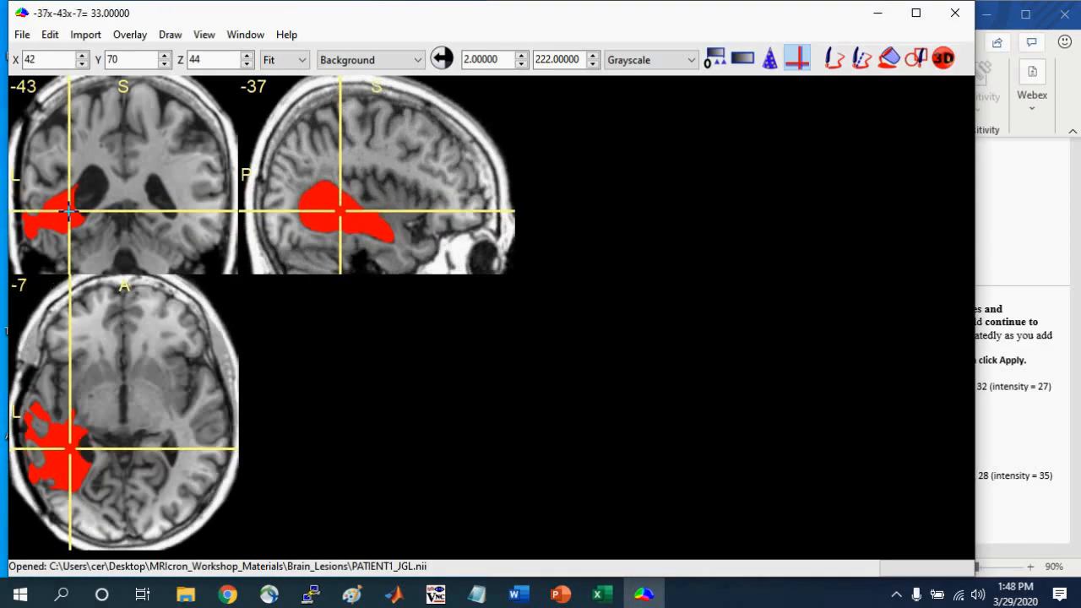
{"action": "left_click", "coordinate": [133, 39]}
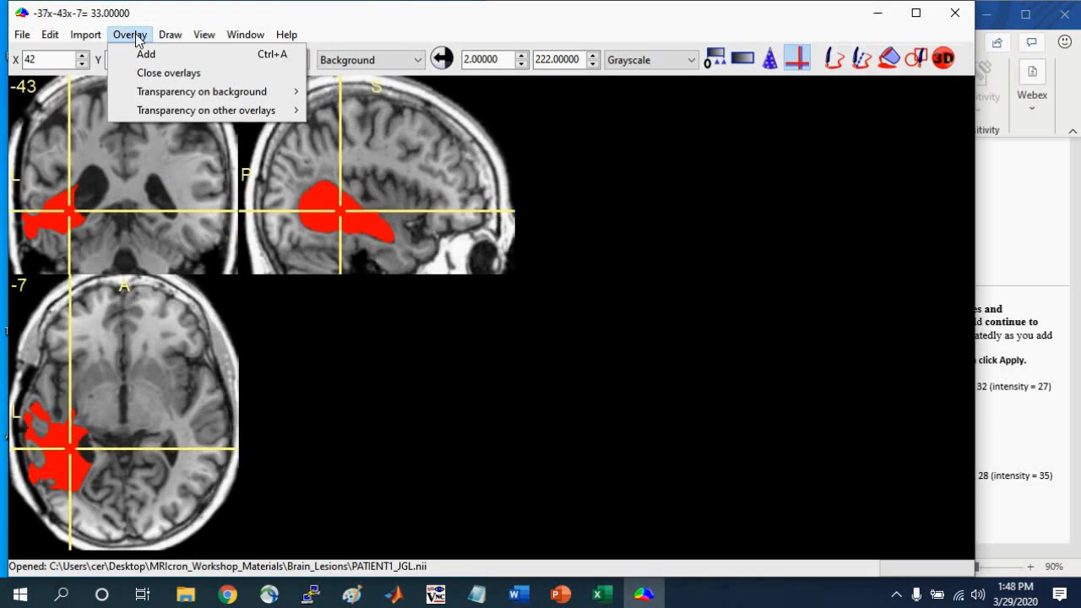
{"action": "left_click", "coordinate": [144, 55]}
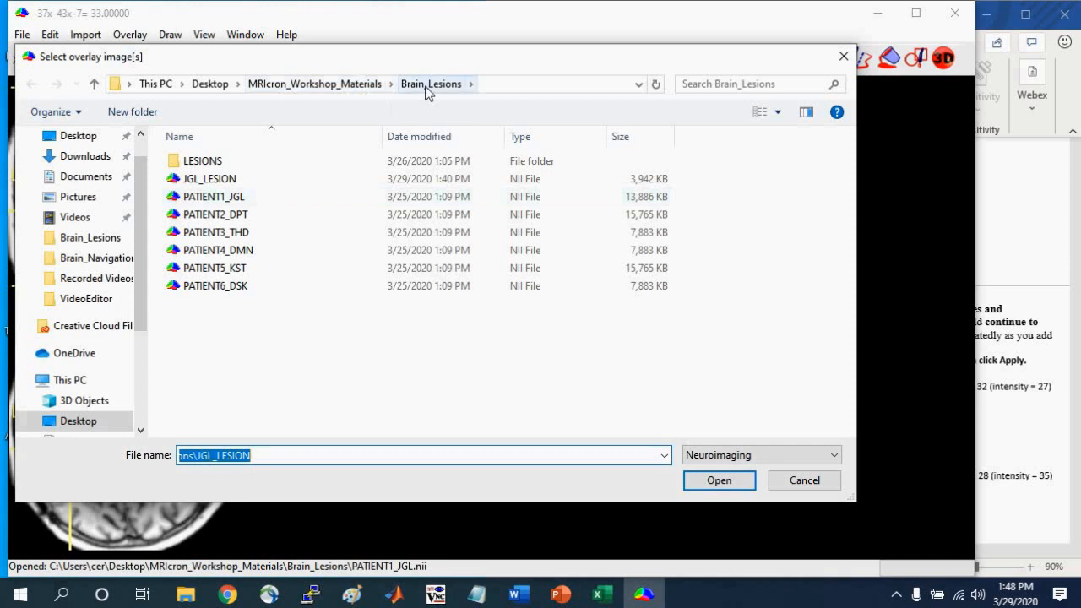
{"action": "double_click", "coordinate": [224, 163]}
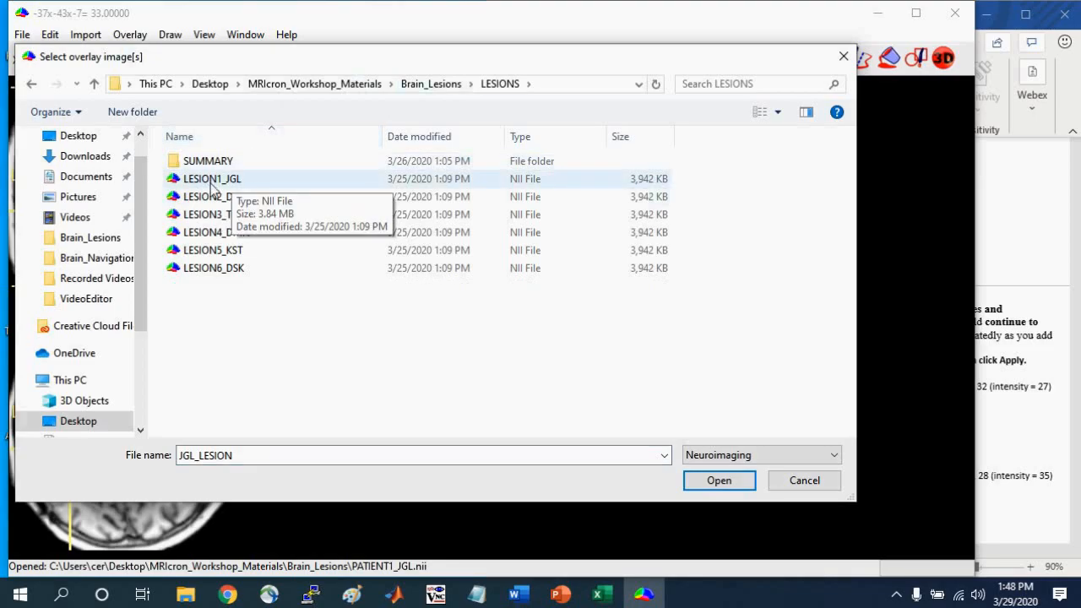
{"action": "left_click", "coordinate": [257, 180]}
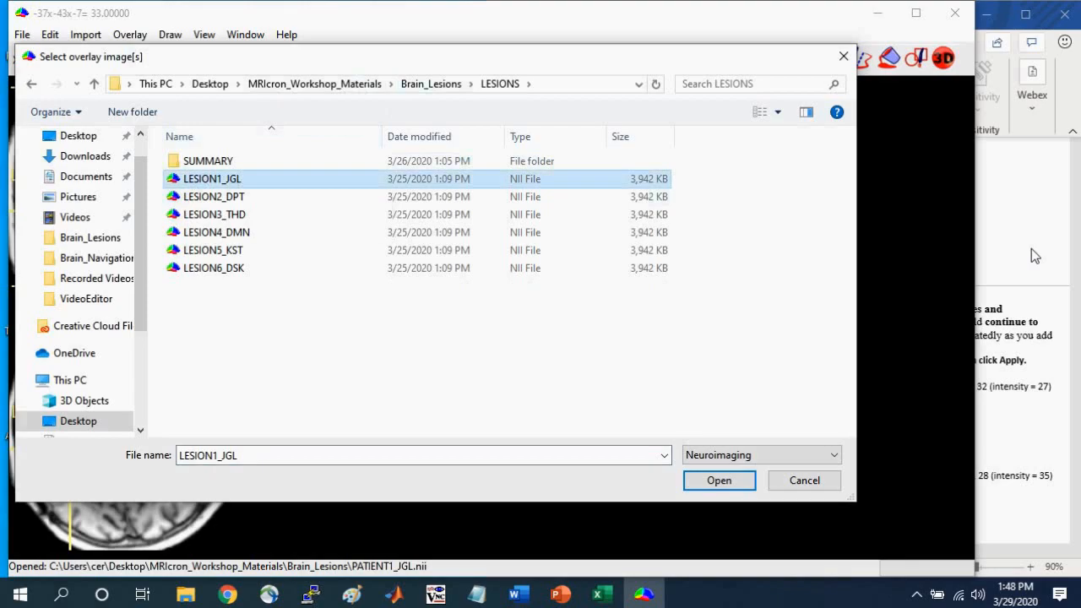
{"action": "left_click", "coordinate": [1027, 248]}
{"action": "scroll", "coordinate": [710, 269], "scroll_direction": "up", "scroll_amount": 5}
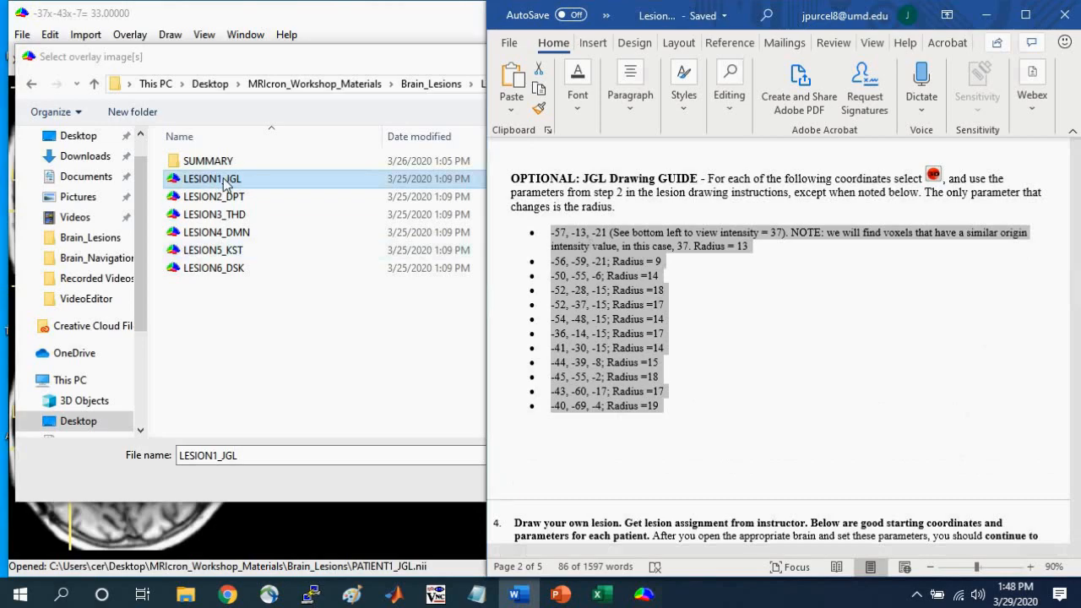
{"action": "left_click", "coordinate": [370, 64]}
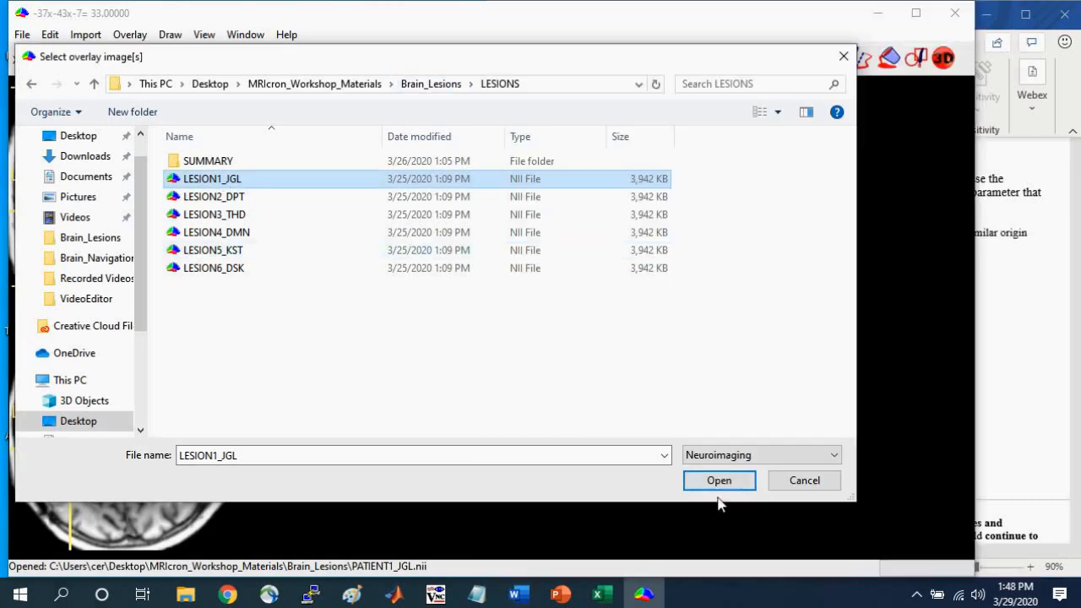
{"action": "left_click", "coordinate": [719, 481]}
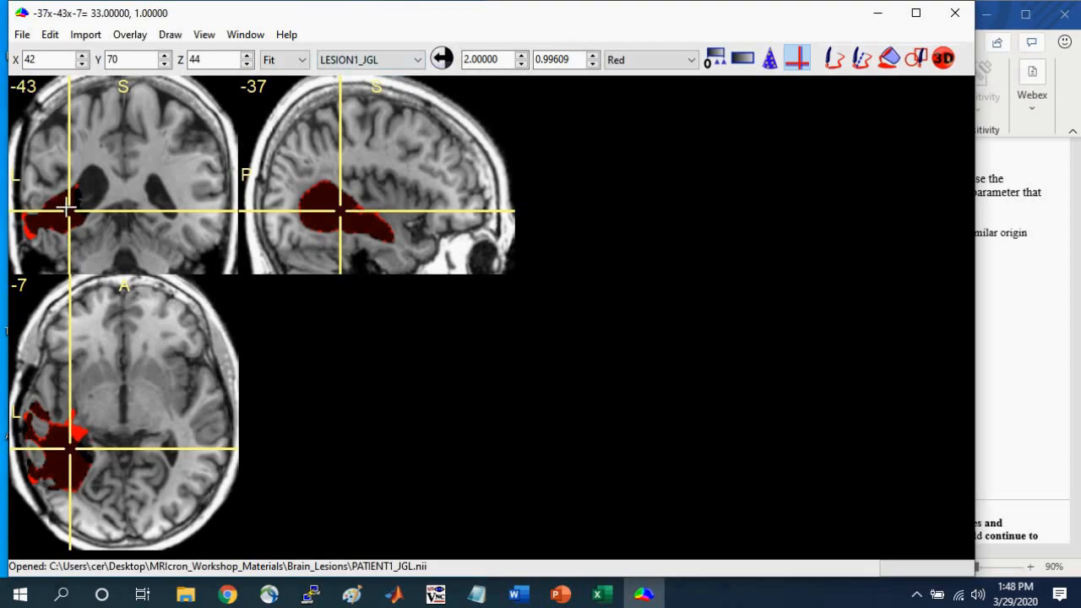
Step: Colour the LESION1_JGL overlay green and set both its minimum and maximum display intensity to 1
{"action": "left_click", "coordinate": [387, 61]}
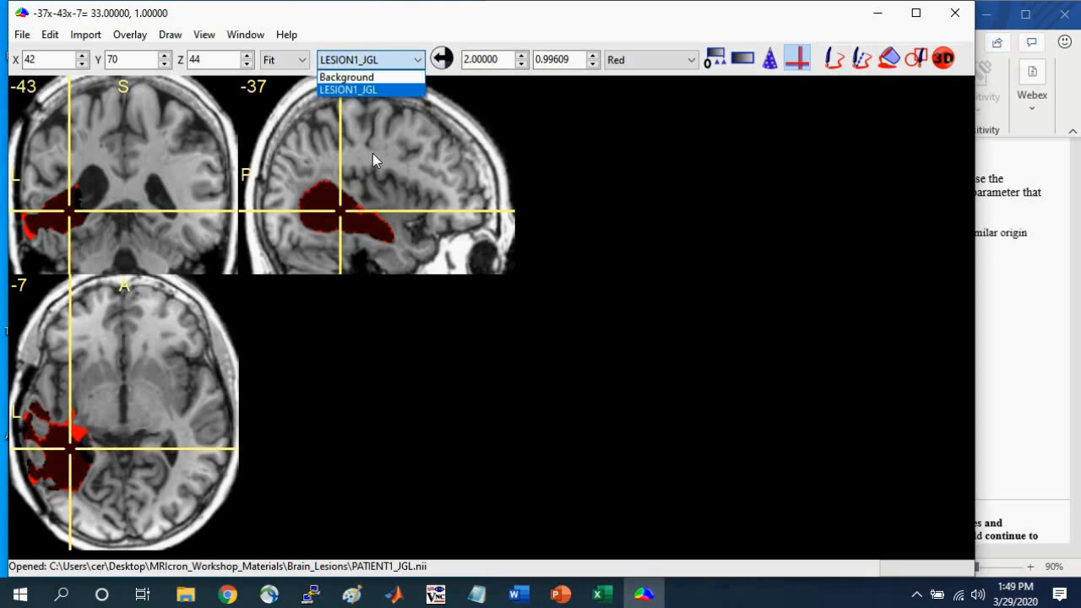
{"action": "left_click", "coordinate": [357, 90]}
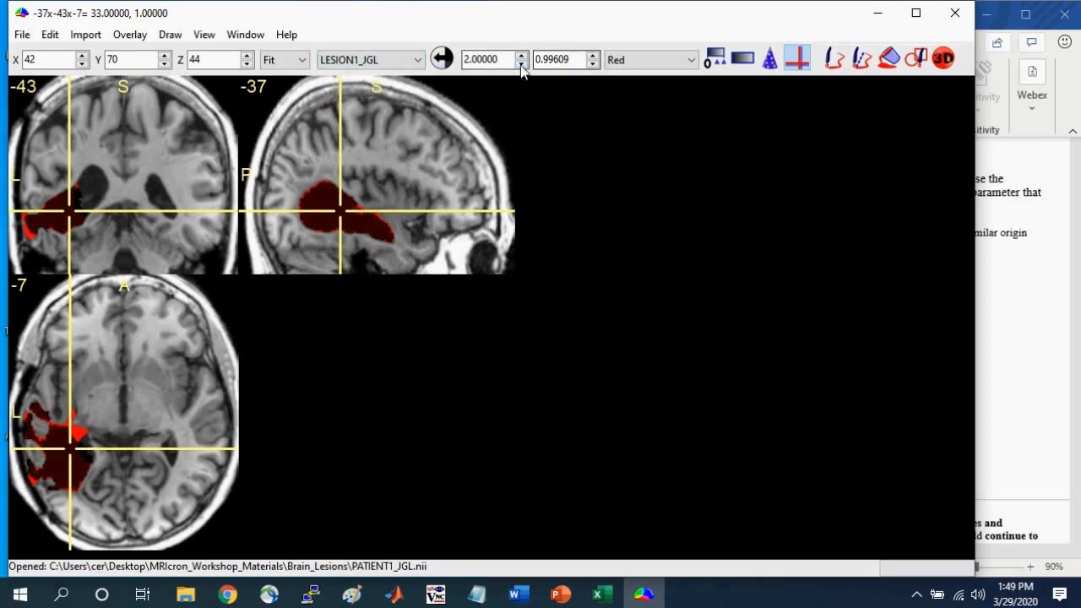
{"action": "left_click", "coordinate": [652, 62]}
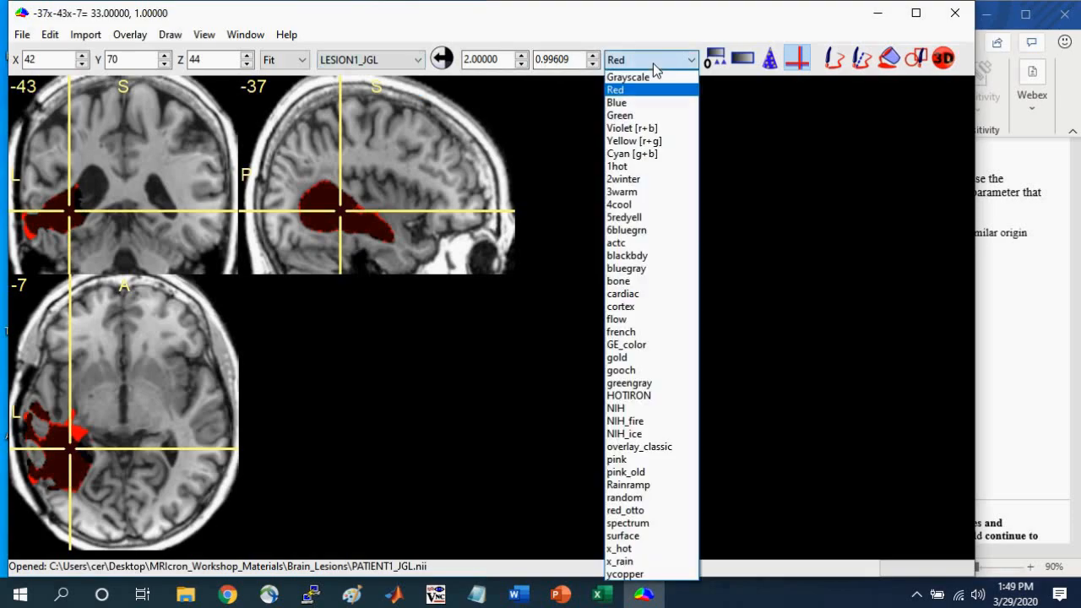
{"action": "left_click", "coordinate": [640, 116]}
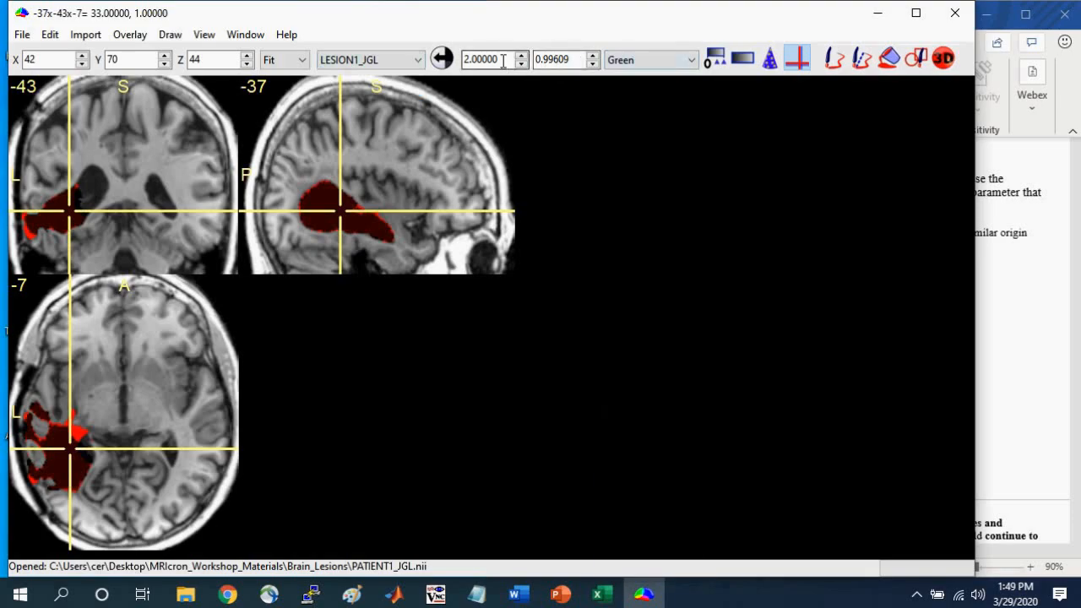
{"action": "left_click_drag", "start_coordinate": [502, 59], "coordinate": [467, 59]}
{"action": "type", "text": "1"}
{"action": "key", "text": "Tab"}
{"action": "type", "text": "1"}
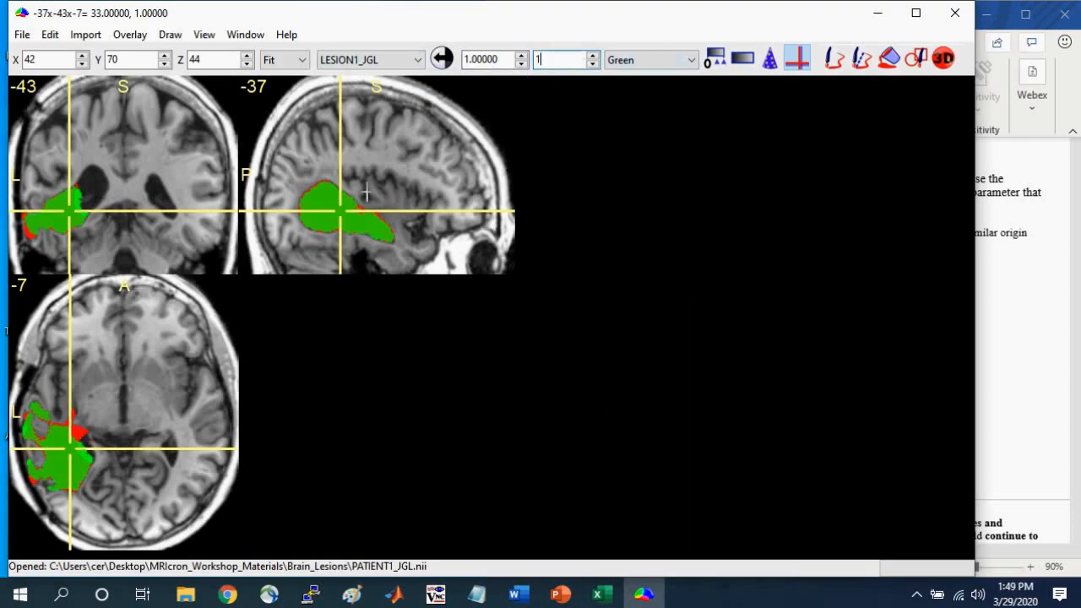
Step: Set the transparency on other overlays to Additive so the drawn lesion and LESION1_JGL blend where they overlap
{"action": "left_click", "coordinate": [121, 36]}
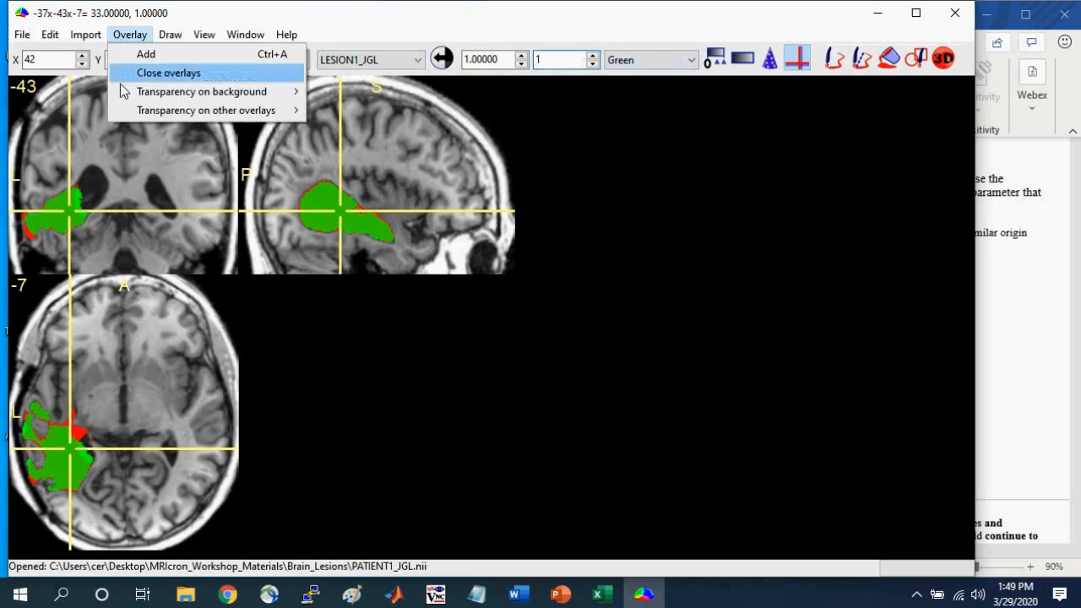
{"action": "mouse_move", "coordinate": [123, 93]}
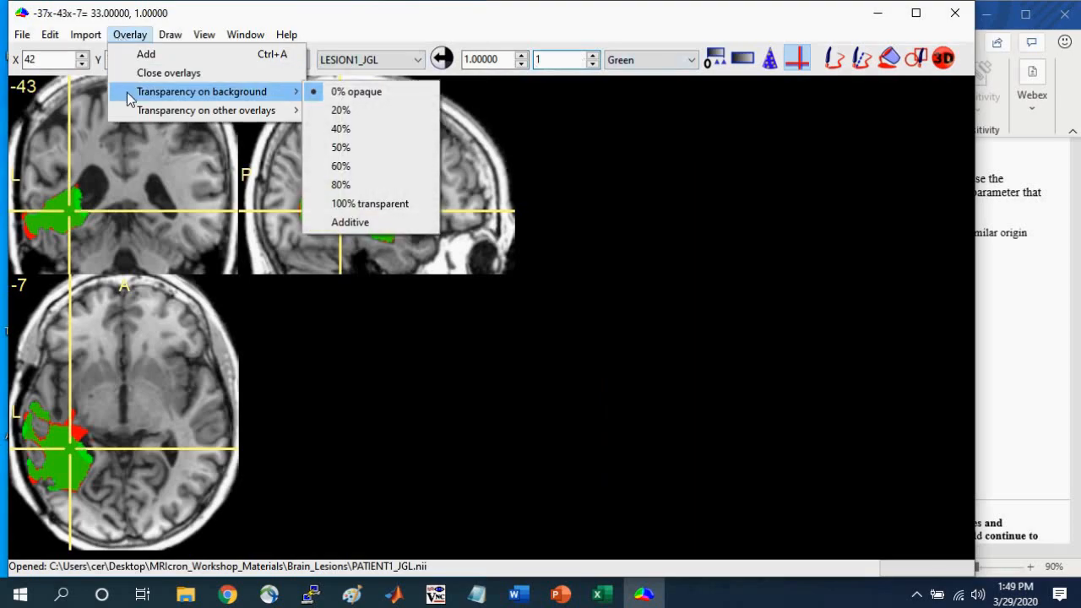
{"action": "mouse_move", "coordinate": [133, 112]}
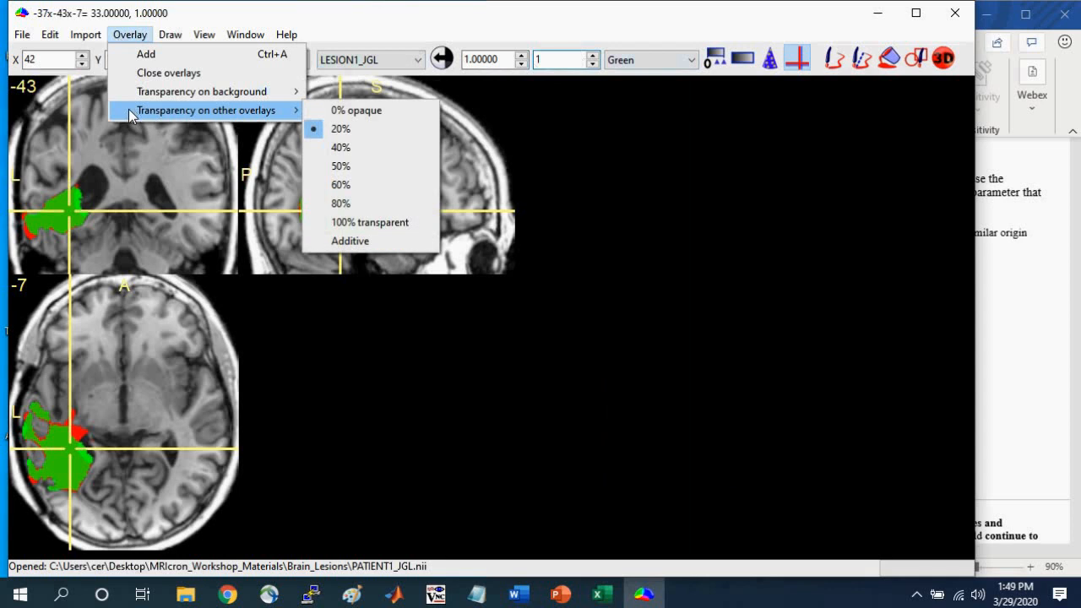
{"action": "left_click", "coordinate": [369, 243]}
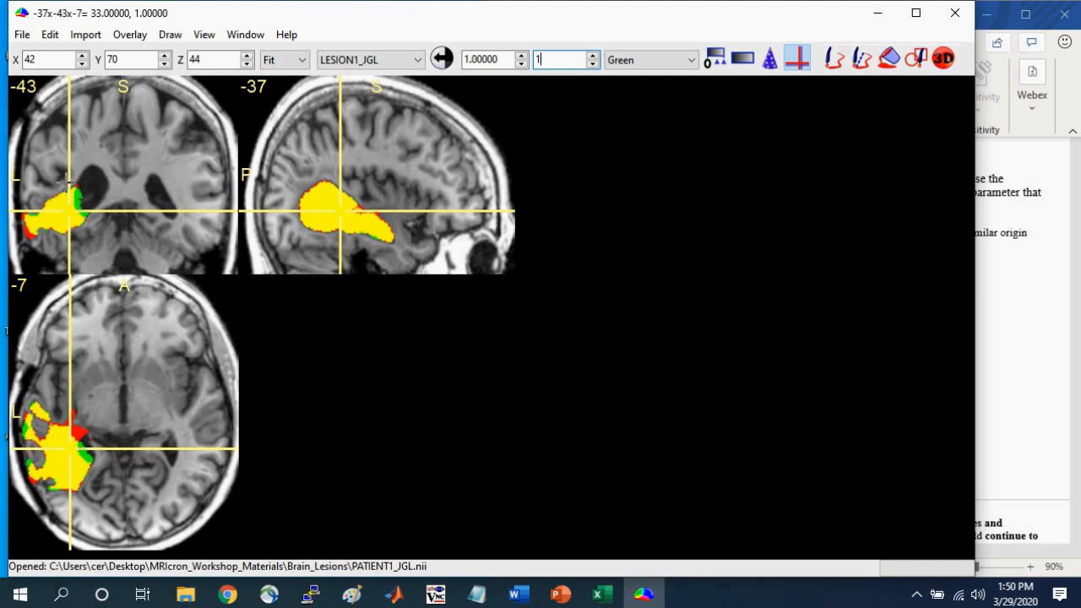
Step: Move the crosshair down through the coronal view to compare the drawn lesion with the LESION1_JGL overlay
{"action": "left_click", "coordinate": [74, 231]}
{"action": "left_click_drag", "start_coordinate": [73, 230], "coordinate": [75, 246]}
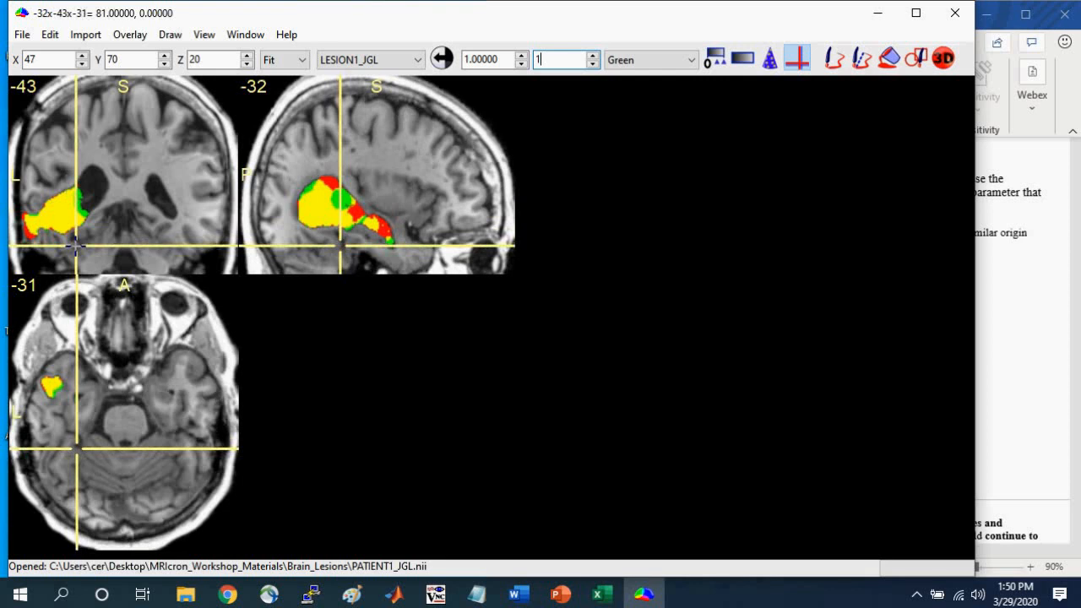
{"action": "left_click_drag", "start_coordinate": [75, 245], "coordinate": [74, 246]}
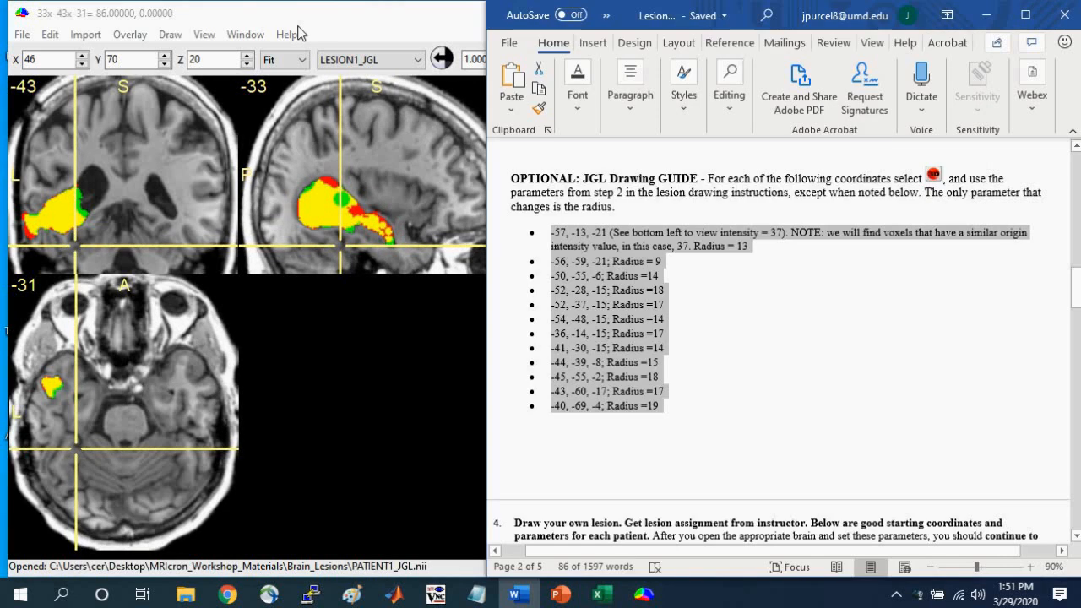
{"action": "left_click", "coordinate": [306, 12]}
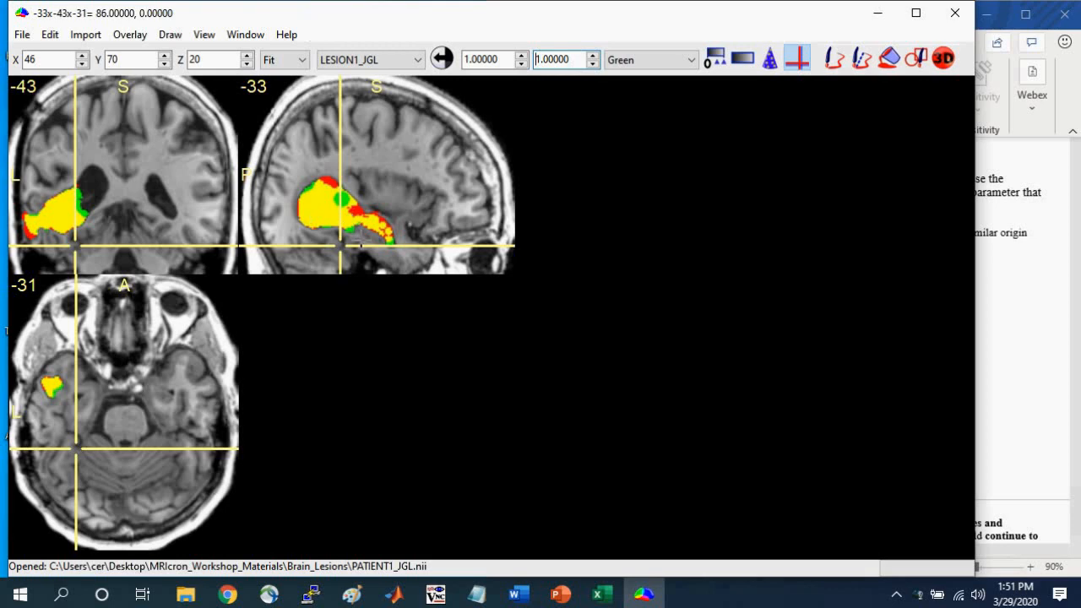
Step: Go to the guide's patient parameters and open PATIENT2_DPT from the Brain_Lesions folder, fitting its window beside the guide
{"action": "left_click", "coordinate": [1026, 329]}
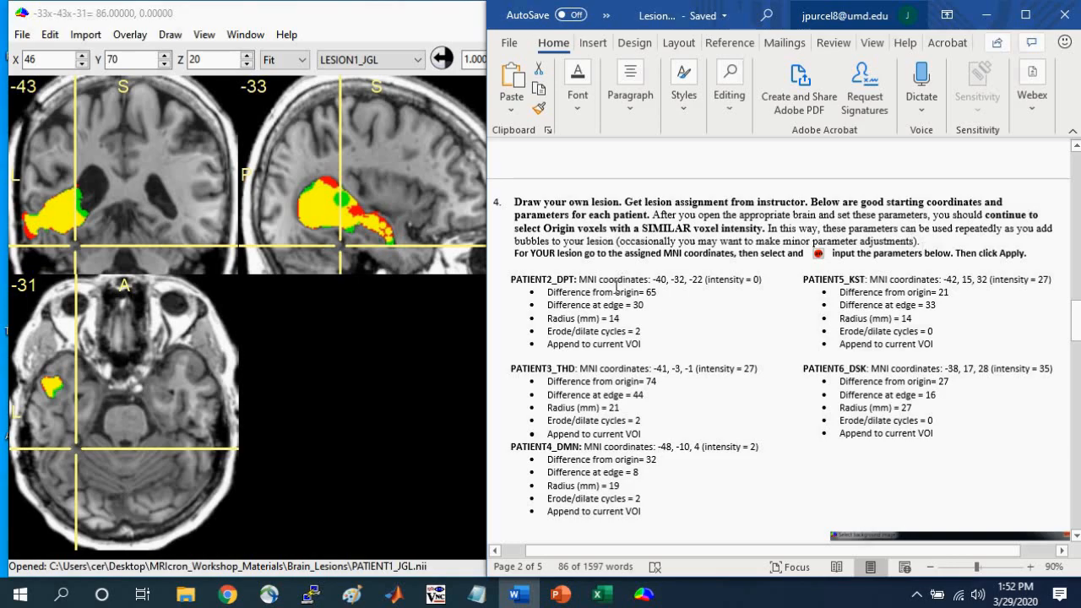
{"action": "mouse_move", "coordinate": [191, 604]}
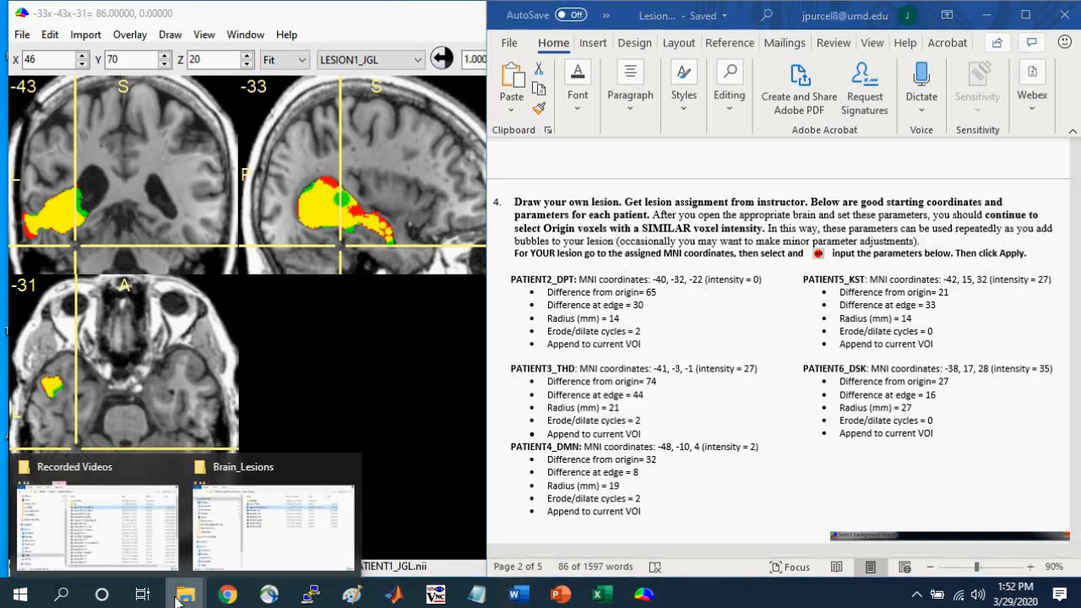
{"action": "left_click", "coordinate": [296, 556]}
{"action": "left_click_drag", "start_coordinate": [897, 512], "coordinate": [482, 557]}
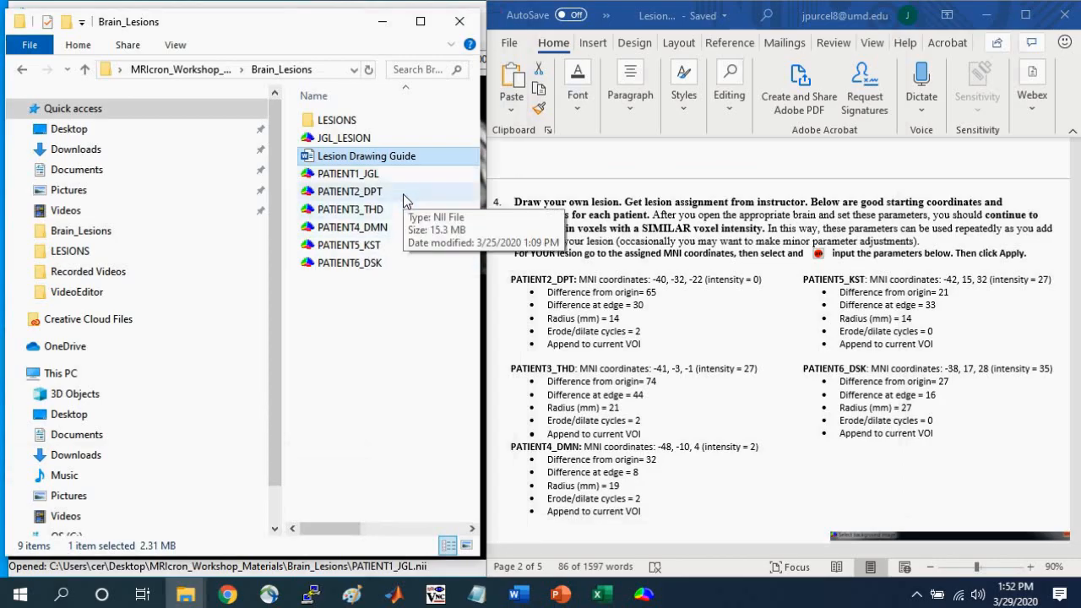
{"action": "left_click", "coordinate": [345, 196]}
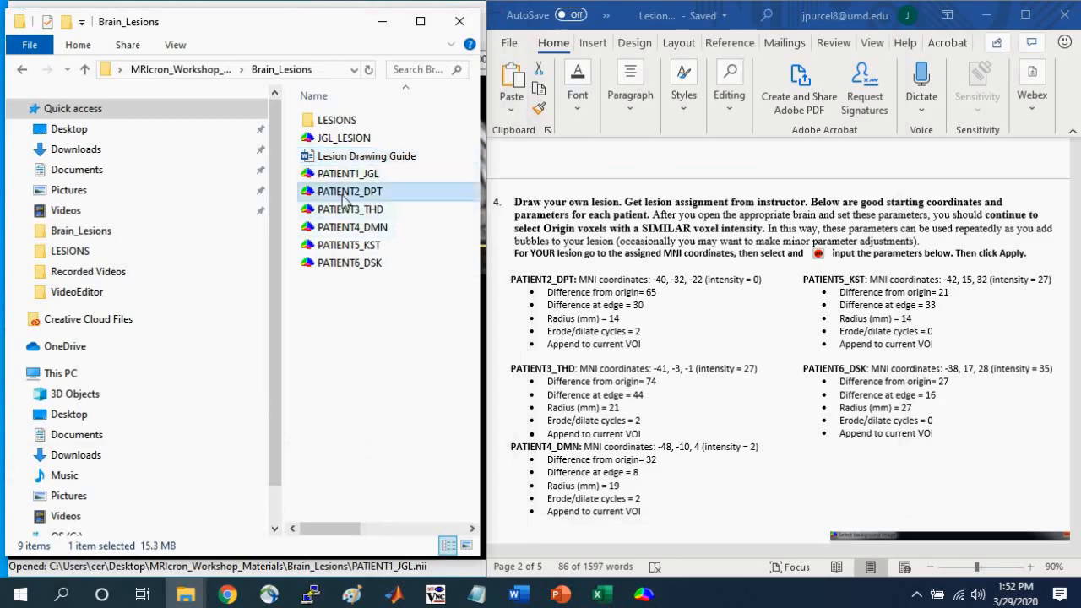
{"action": "double_click", "coordinate": [353, 201]}
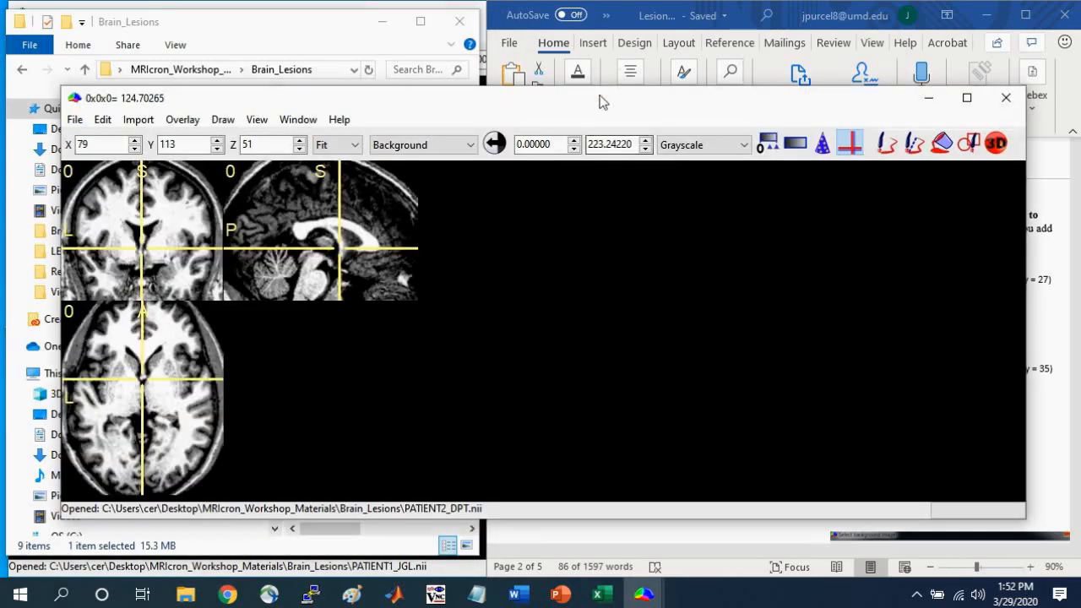
{"action": "left_click_drag", "start_coordinate": [600, 99], "coordinate": [574, 24]}
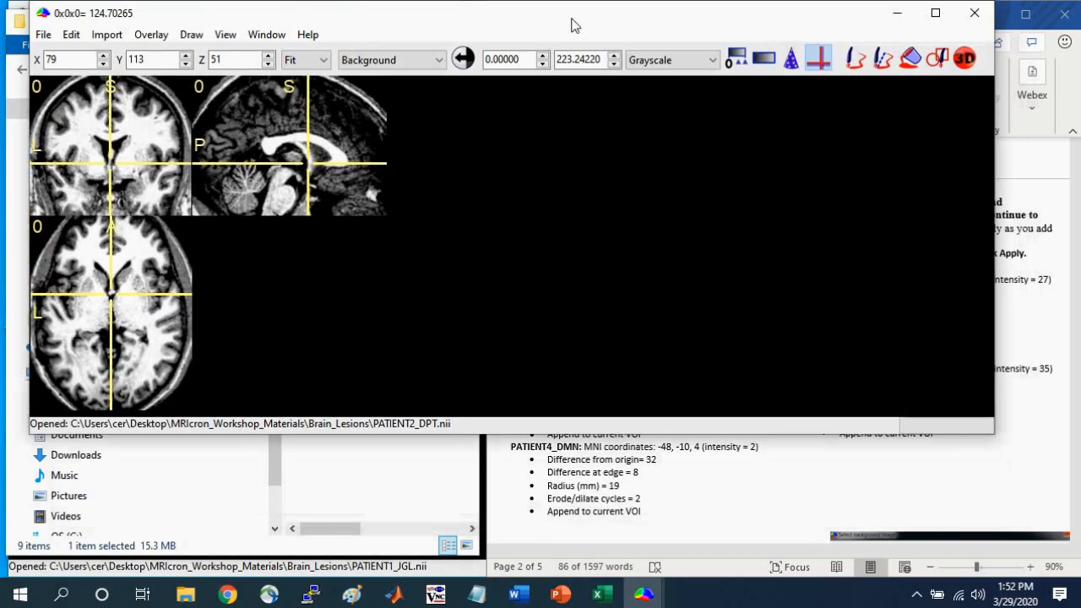
{"action": "left_click_drag", "start_coordinate": [993, 432], "coordinate": [478, 574]}
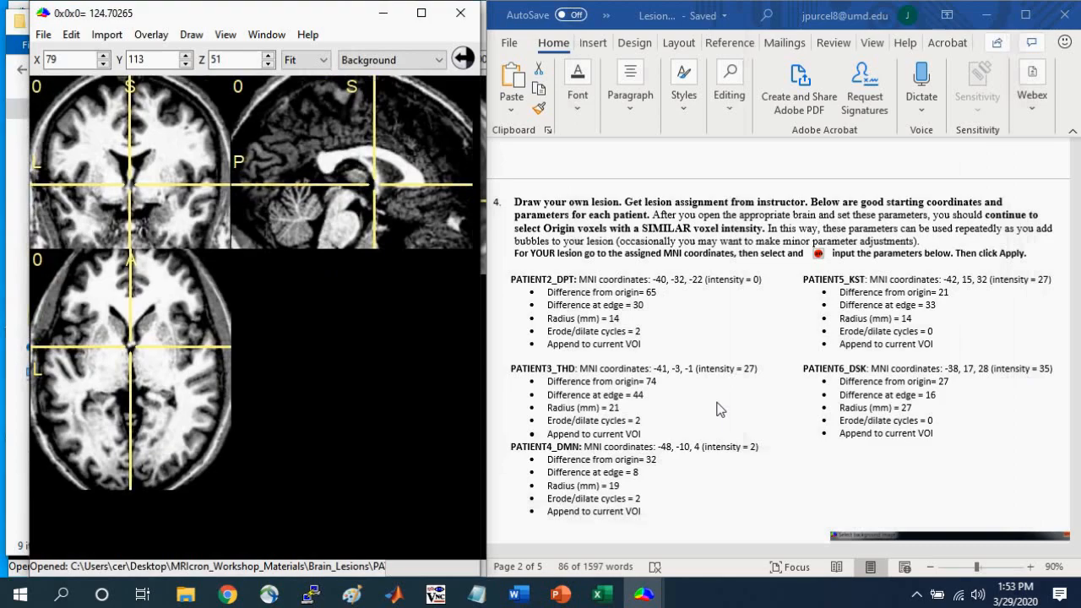
Step: Look through the lesion files in the LESIONS folder in File Explorer, widening the window and minimizing it when done
{"action": "mouse_move", "coordinate": [175, 598]}
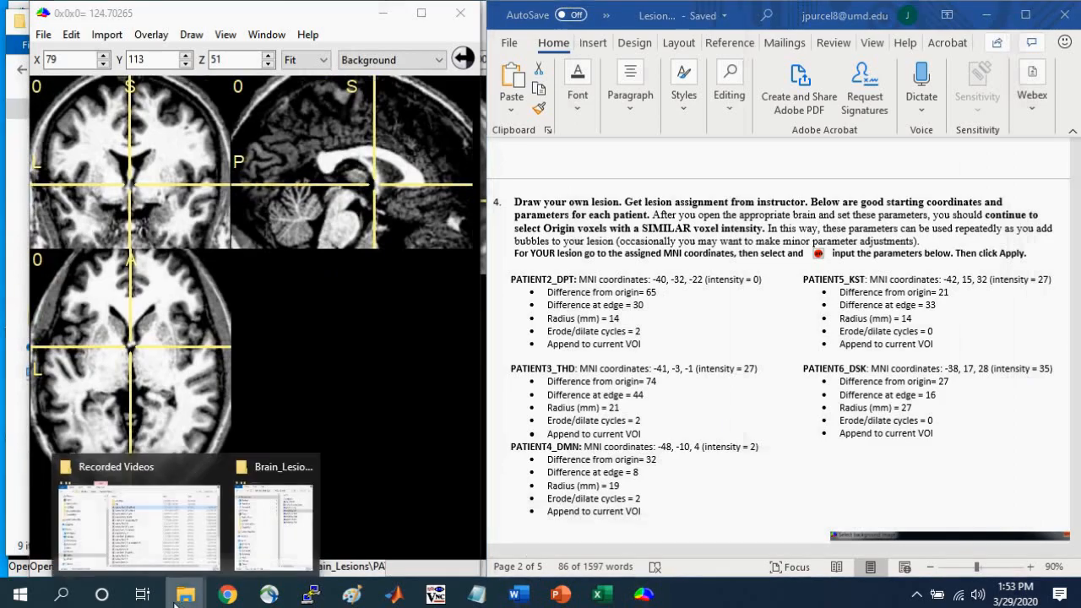
{"action": "left_click", "coordinate": [272, 517]}
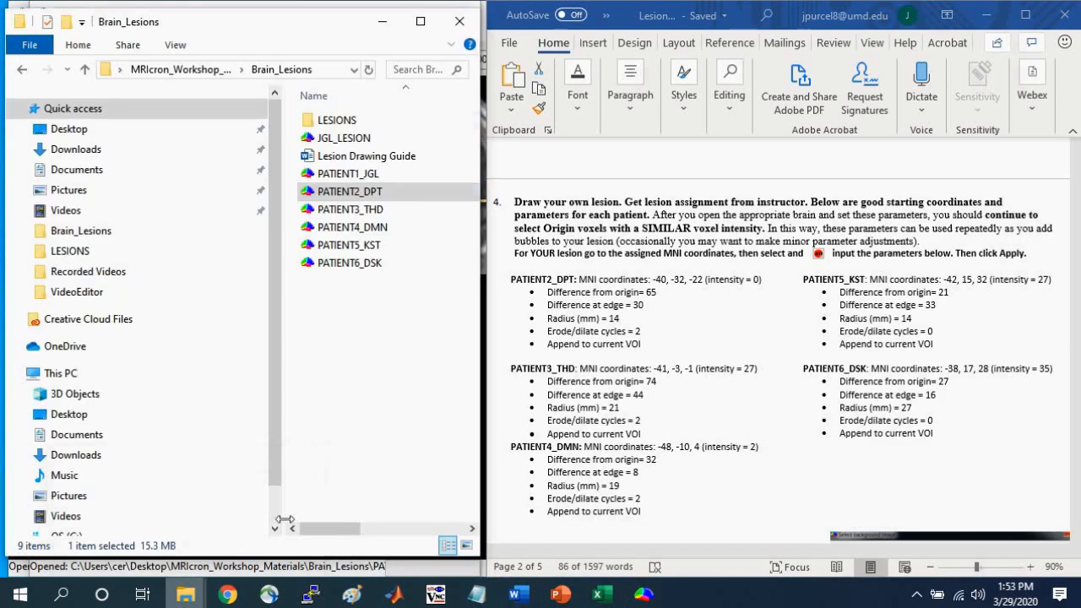
{"action": "double_click", "coordinate": [337, 123]}
{"action": "left_click_drag", "start_coordinate": [482, 166], "coordinate": [644, 166]}
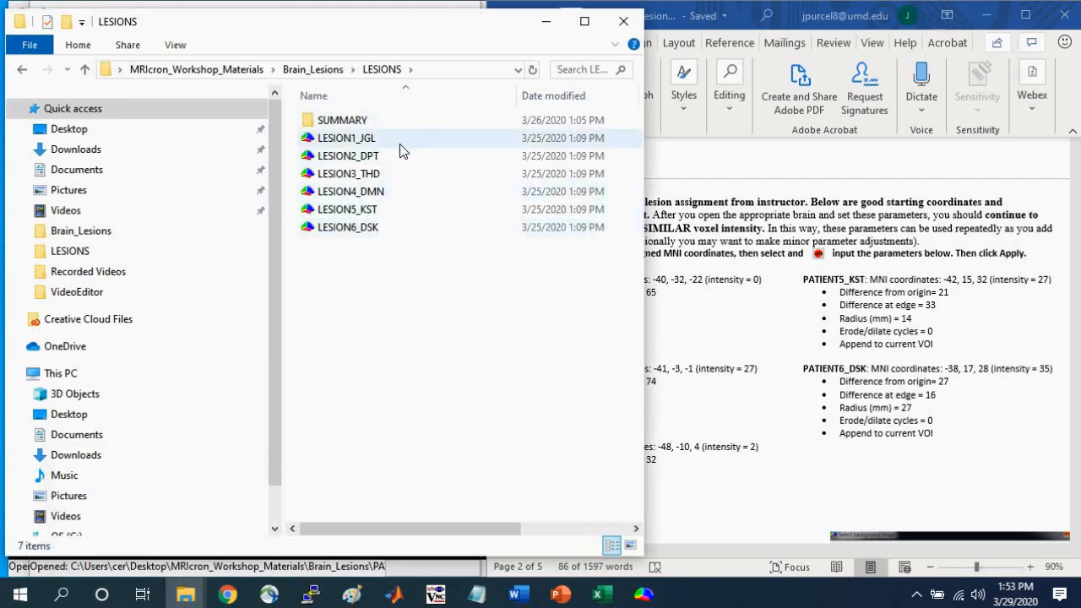
{"action": "left_click", "coordinate": [547, 25]}
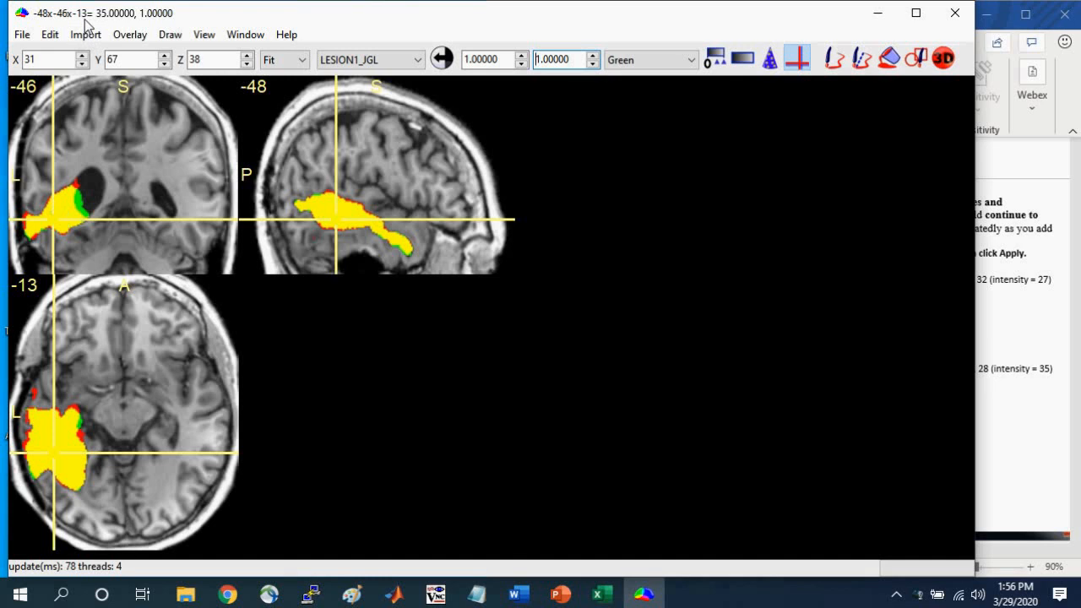
Step: Place the crosshair inside the lesion in the coronal view and save the comparison view as a bitmap named JGL_Lesion_snapshot
{"action": "left_click", "coordinate": [60, 211]}
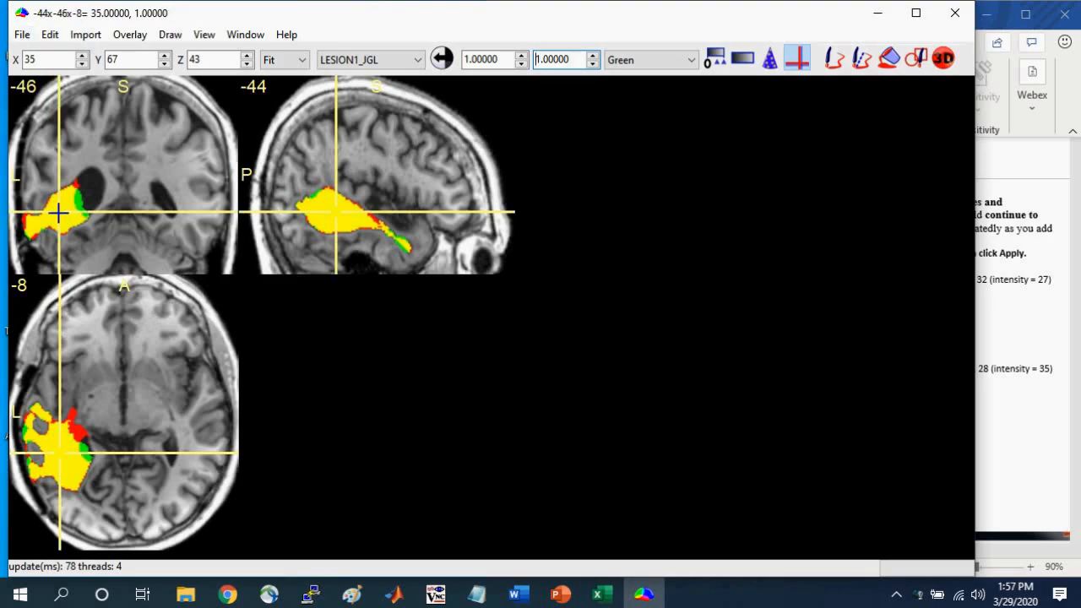
{"action": "left_click", "coordinate": [22, 34]}
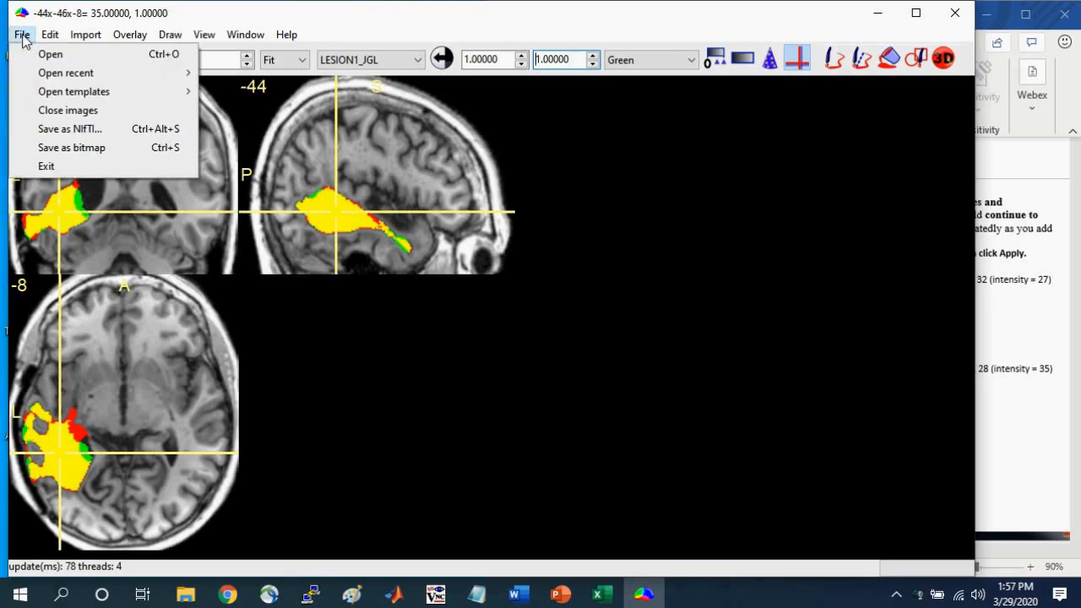
{"action": "left_click", "coordinate": [62, 149]}
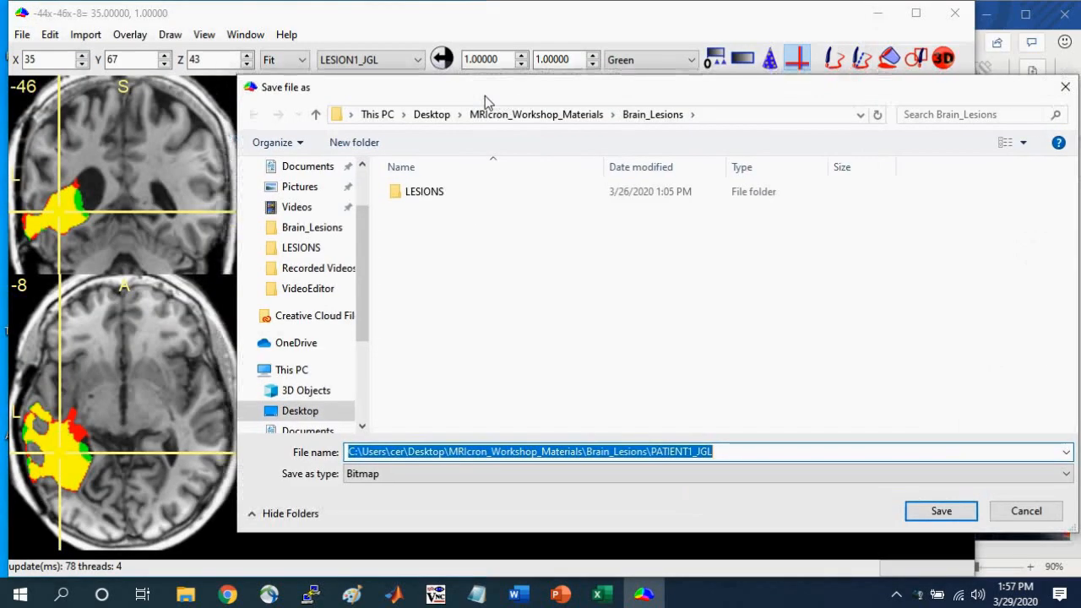
{"action": "left_click_drag", "start_coordinate": [485, 96], "coordinate": [330, 72]}
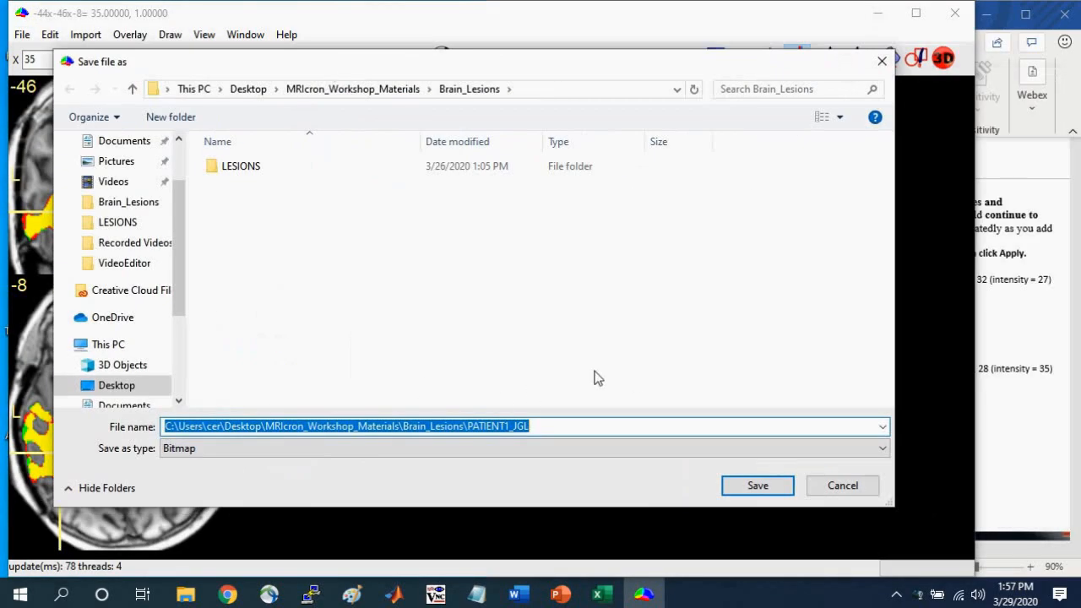
{"action": "type", "text": "JGL_"}
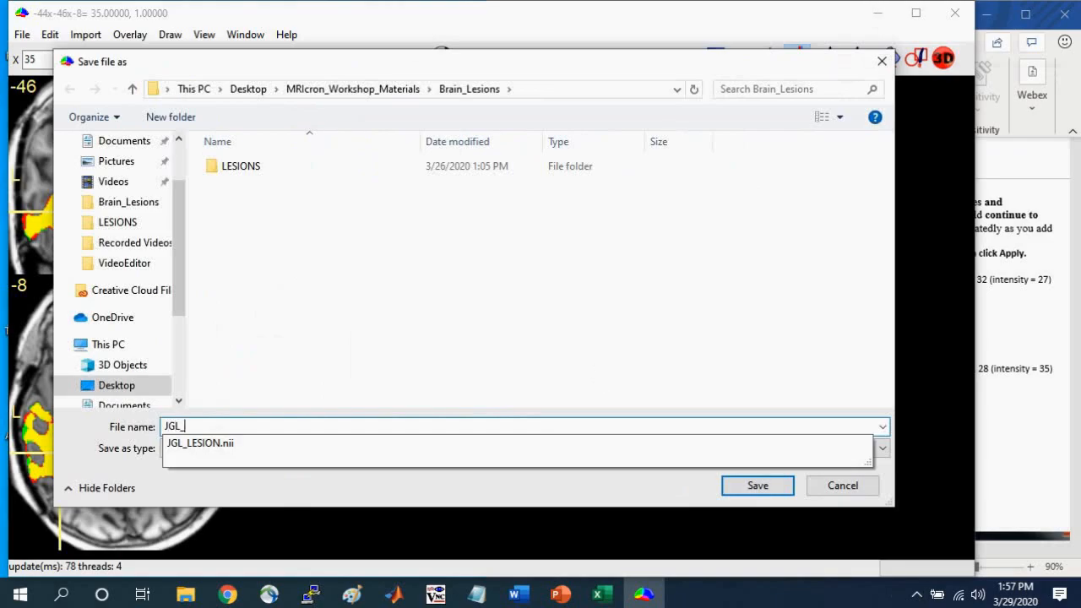
{"action": "type", "text": "Lesion_sn"}
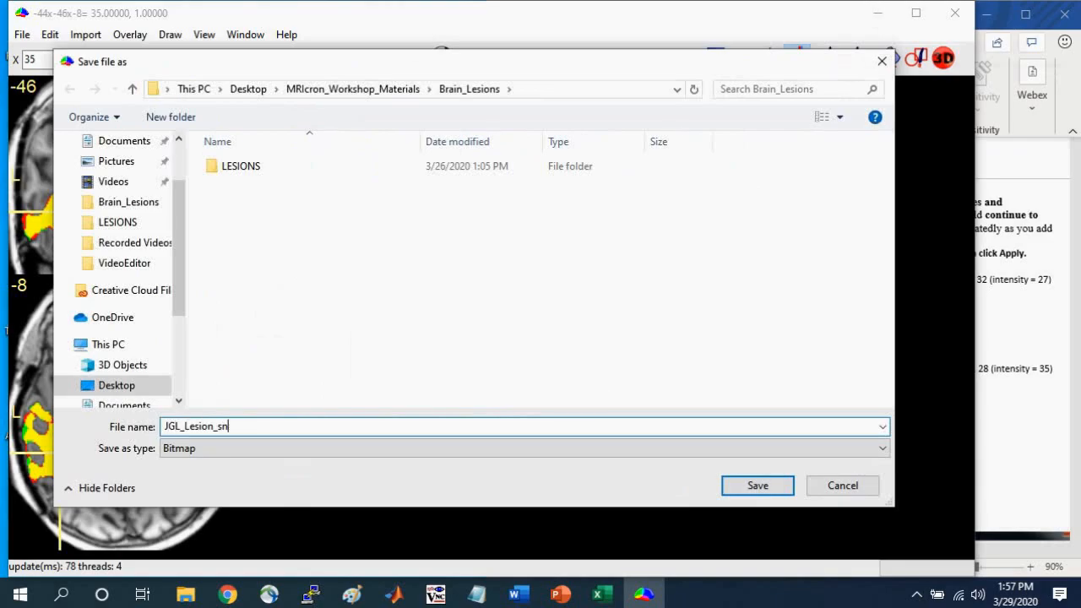
{"action": "type", "text": "apshot"}
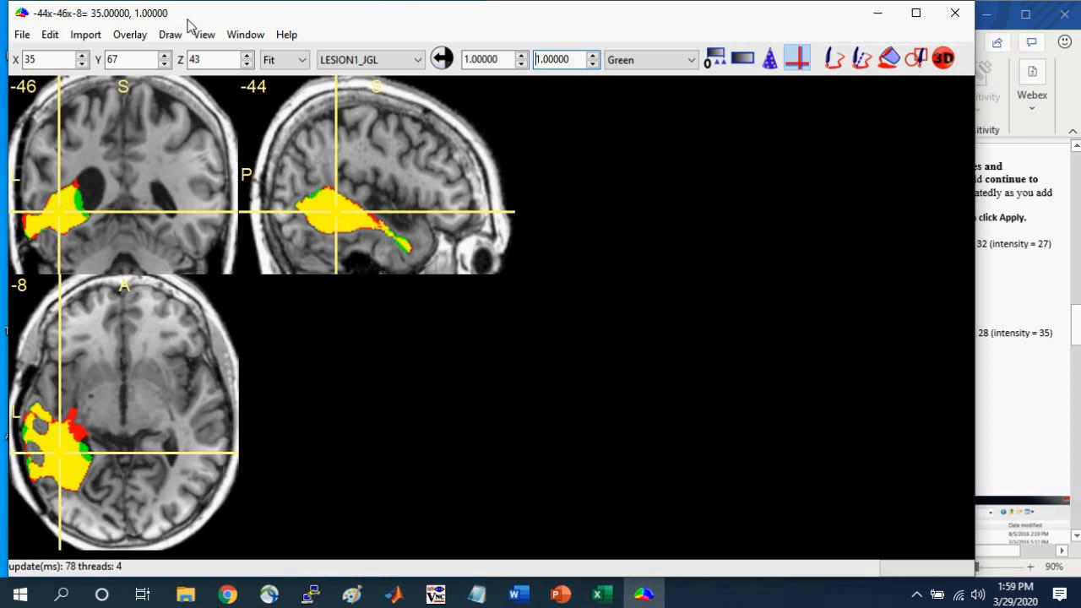
Step: Close the overlays so only the drawn lesion remains, and generate its descriptive statistics
{"action": "left_click", "coordinate": [135, 36]}
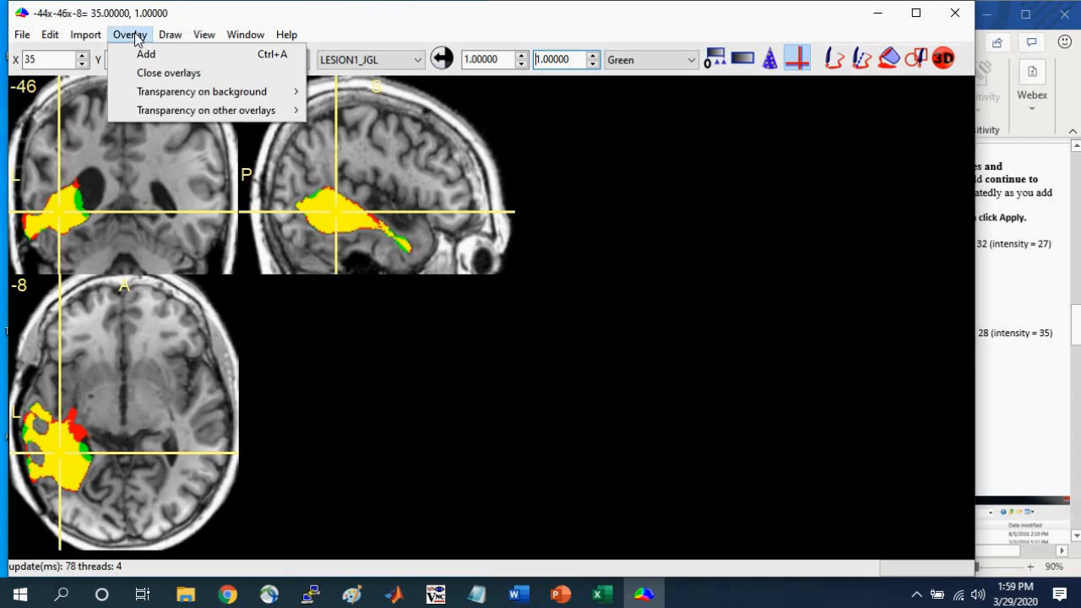
{"action": "left_click", "coordinate": [153, 78]}
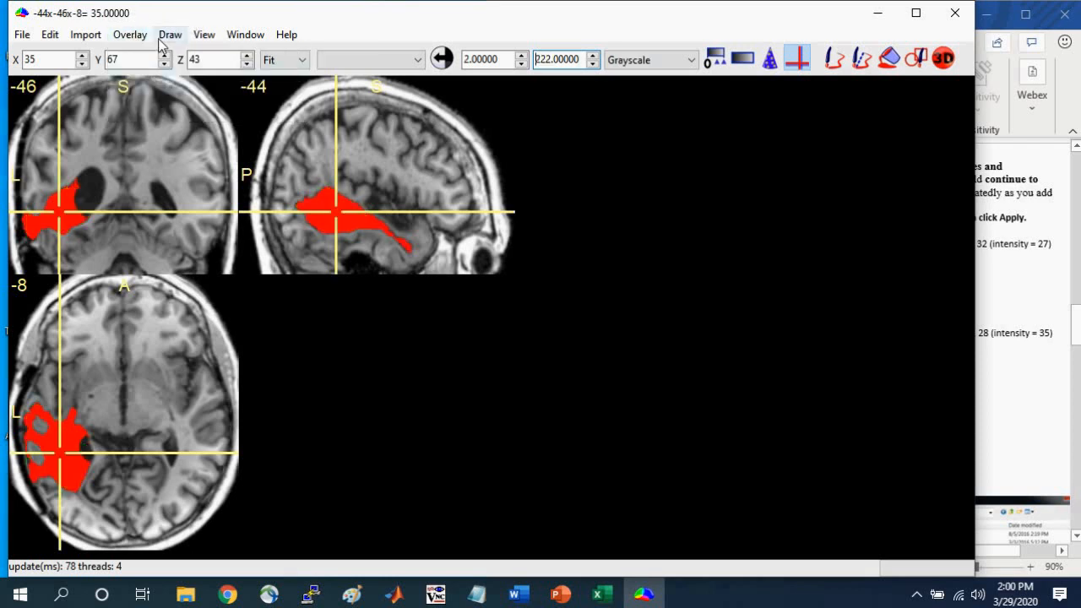
{"action": "left_click", "coordinate": [168, 37]}
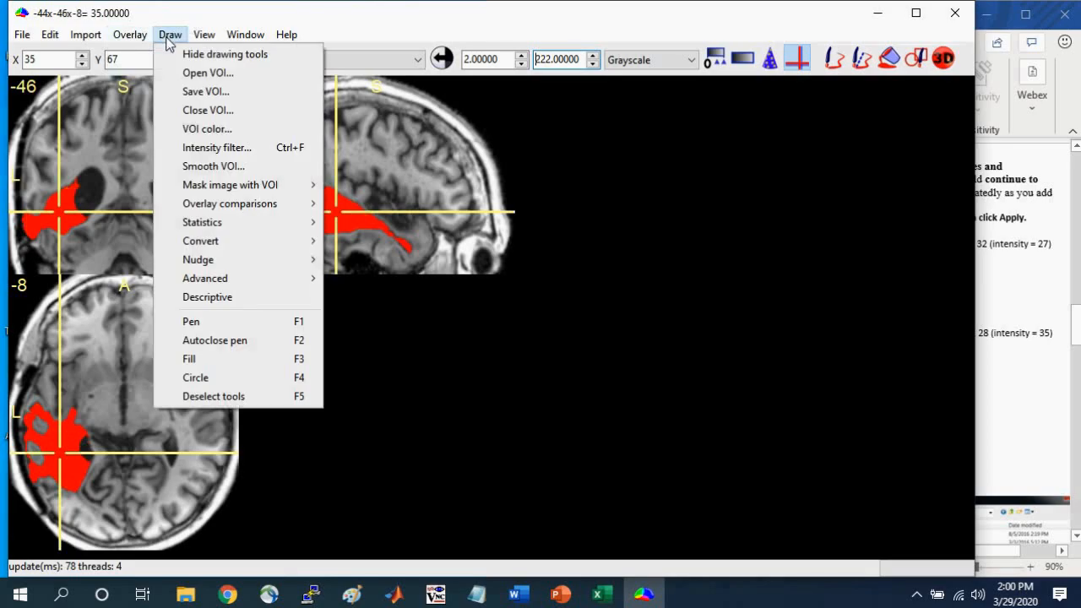
{"action": "left_click", "coordinate": [217, 302]}
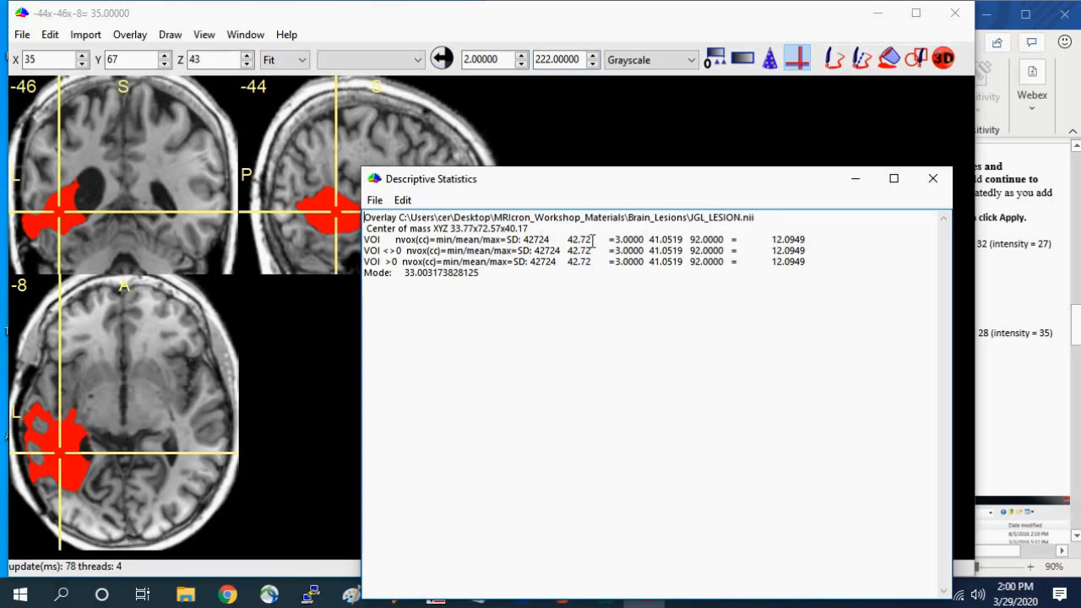
Step: Highlight the voxel count and the volume in cc, with their nvox and cc labels, in the VOI row of the statistics
{"action": "left_click_drag", "start_coordinate": [595, 240], "coordinate": [567, 243]}
{"action": "left_click_drag", "start_coordinate": [396, 240], "coordinate": [411, 243]}
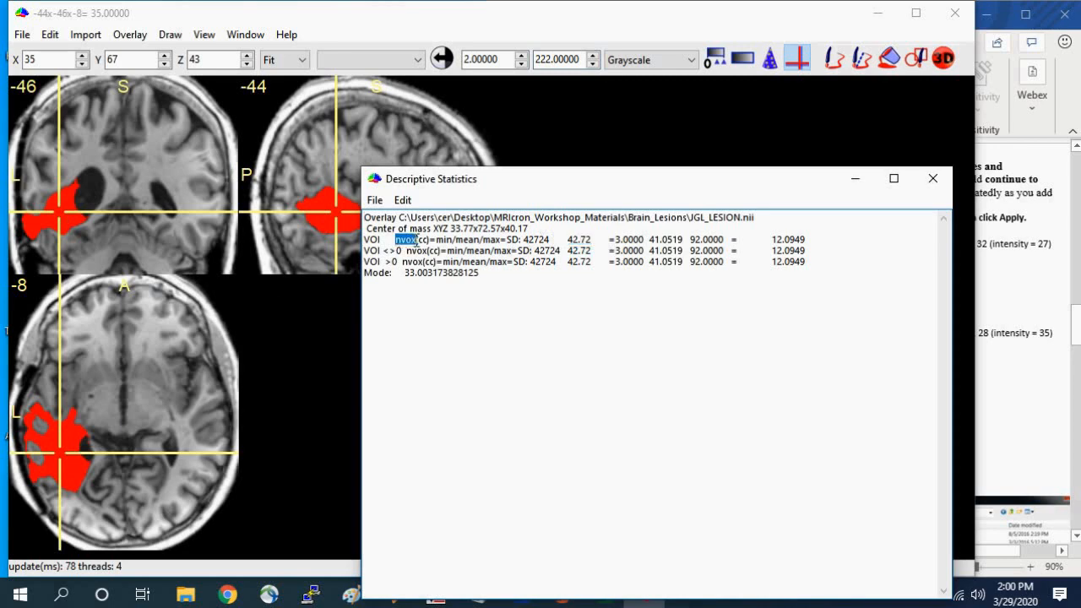
{"action": "left_click_drag", "start_coordinate": [525, 240], "coordinate": [550, 240]}
{"action": "left_click_drag", "start_coordinate": [422, 240], "coordinate": [427, 240]}
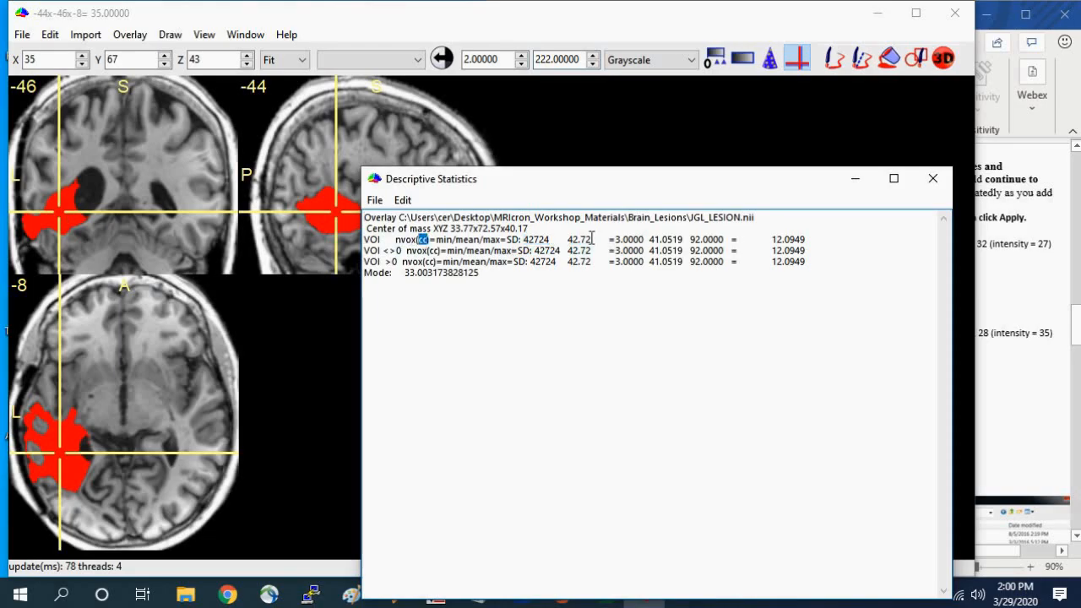
{"action": "left_click_drag", "start_coordinate": [594, 240], "coordinate": [567, 240]}
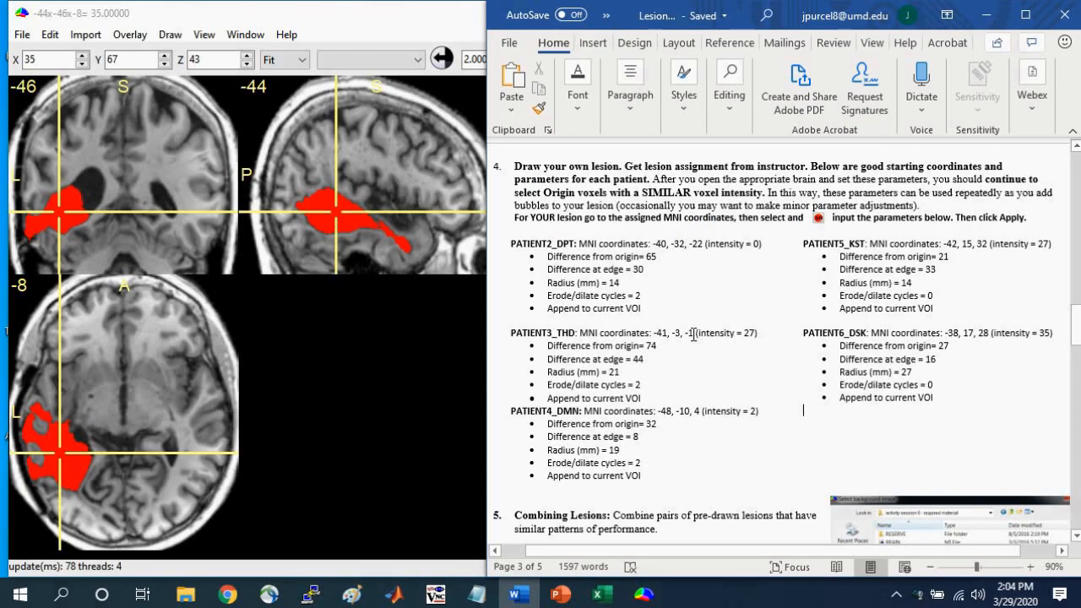
Step: Switch to the Word guide and read section 5, Combining Lesions, down to the patient pairings
{"action": "scroll", "coordinate": [691, 333], "scroll_direction": "down", "scroll_amount": 5}
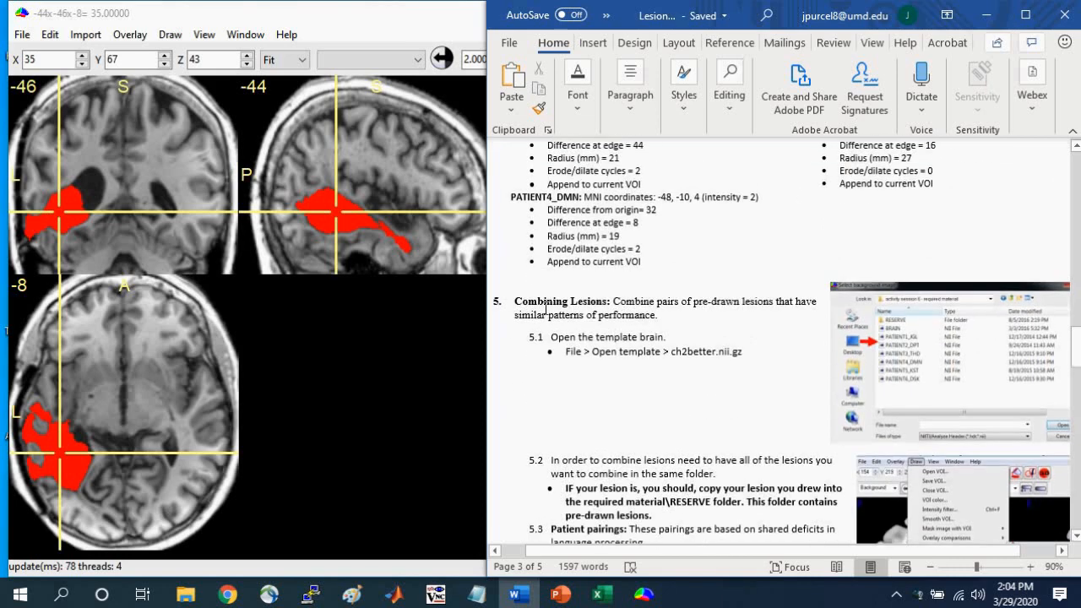
{"action": "scroll", "coordinate": [580, 312], "scroll_direction": "down", "scroll_amount": 2}
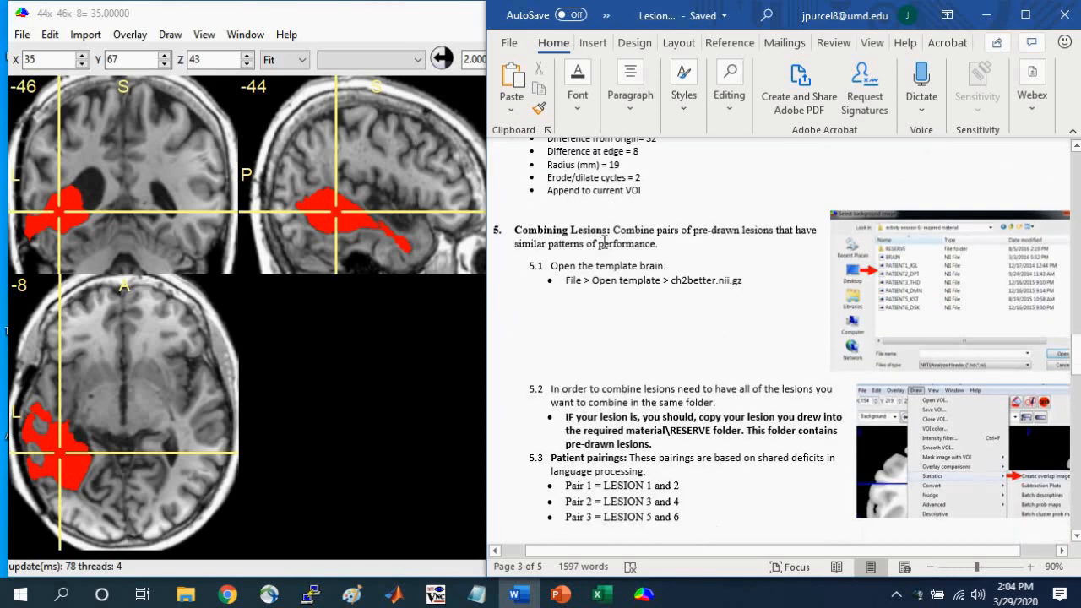